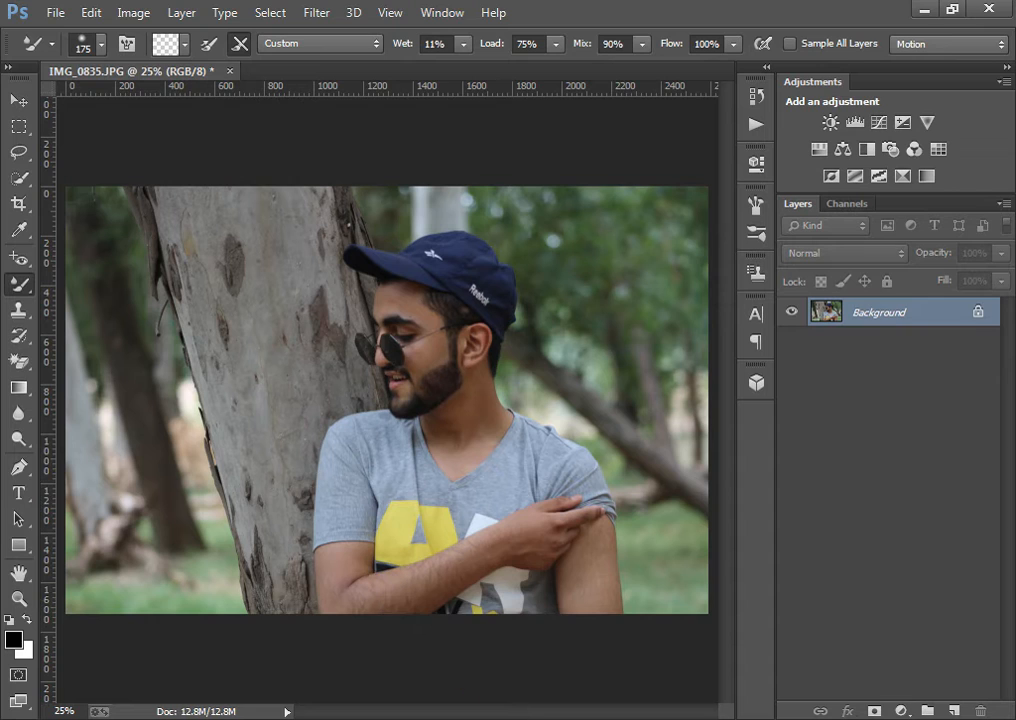
Unlock the Background so it becomes a regular layer, and duplicate that layer
key(super+plus)
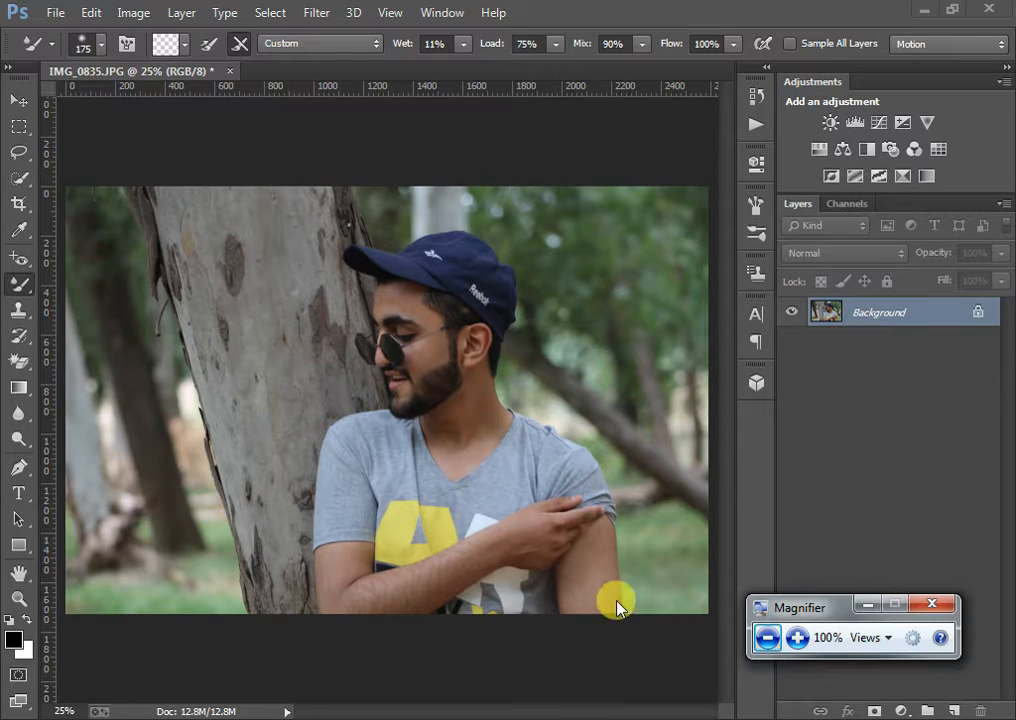
click(983, 312)
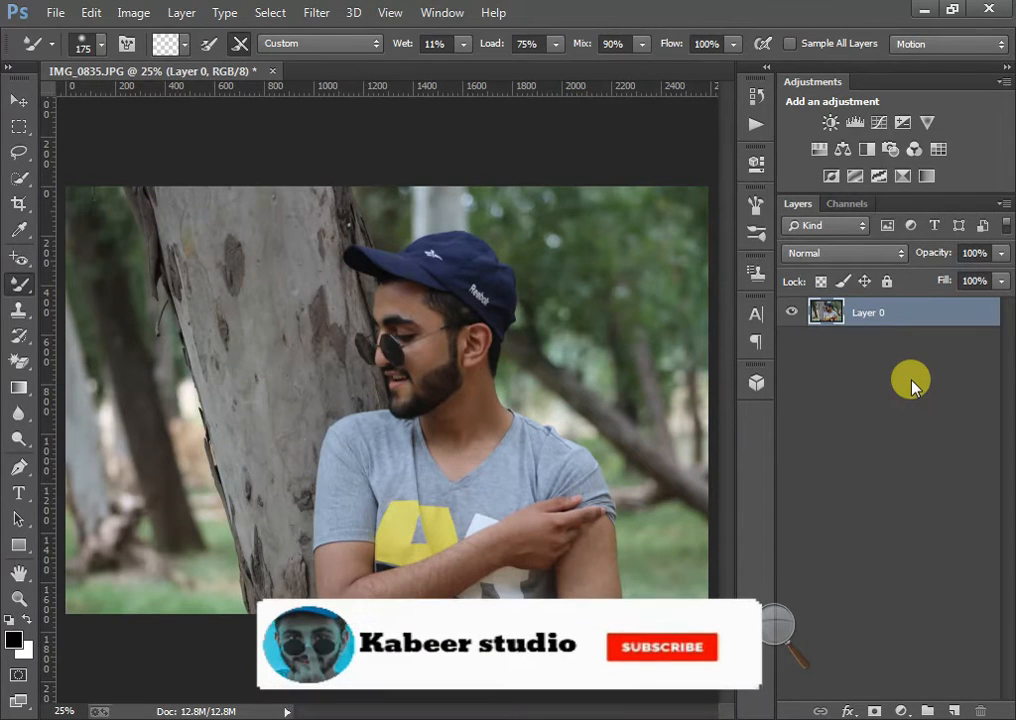
key(ctrl+j)
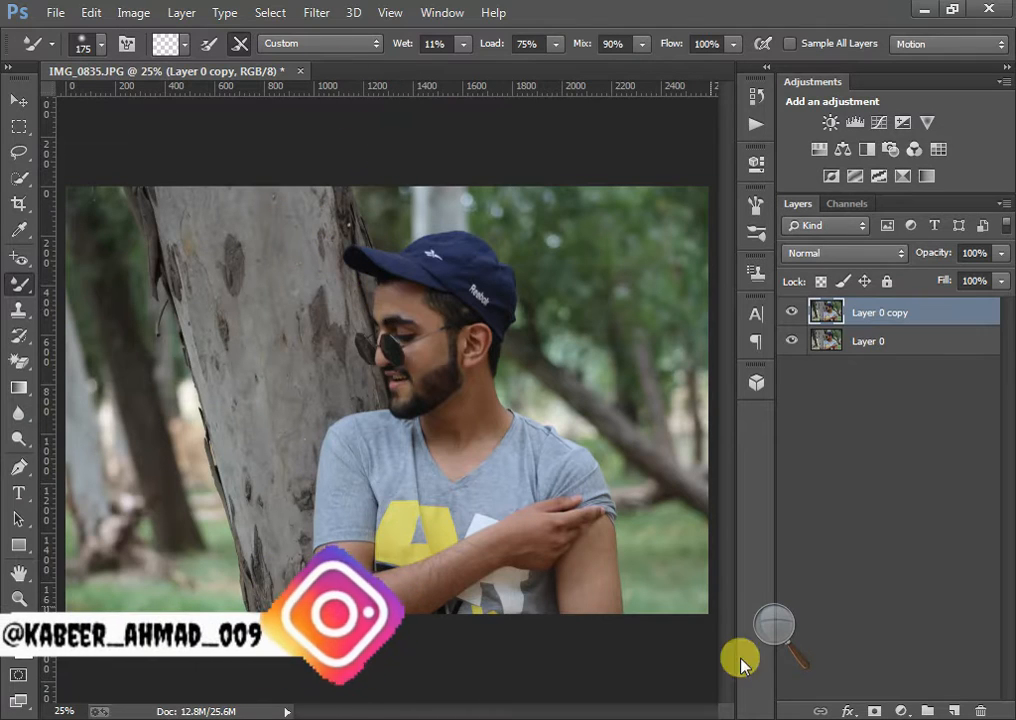
Open the Camera Raw Filter on the duplicated layer
click(776, 634)
click(794, 639)
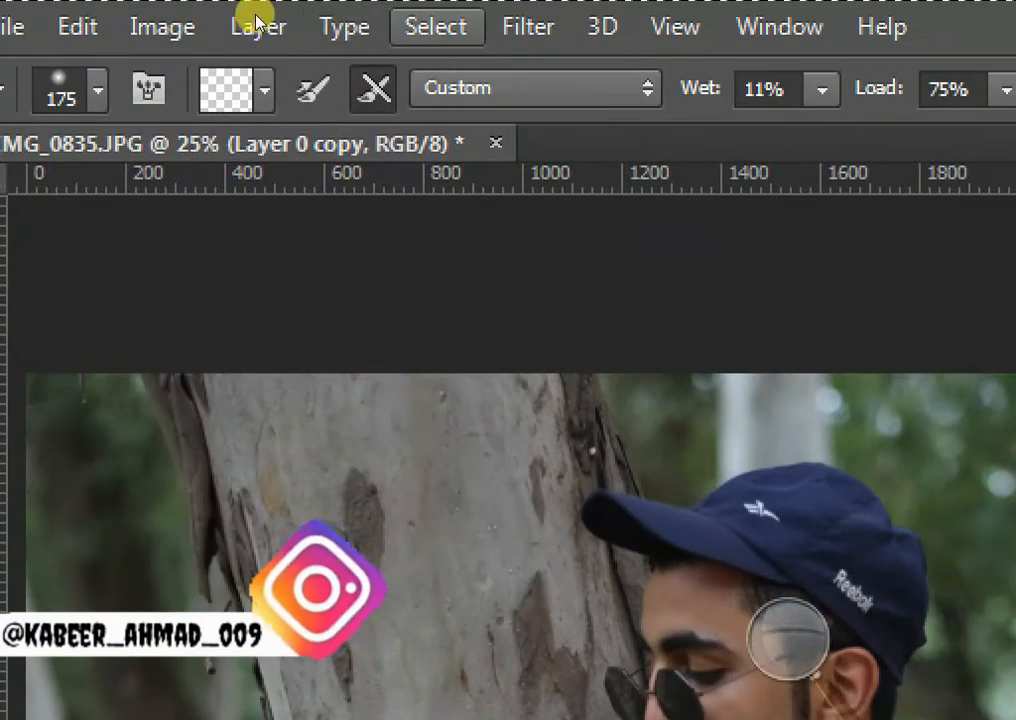
click(528, 27)
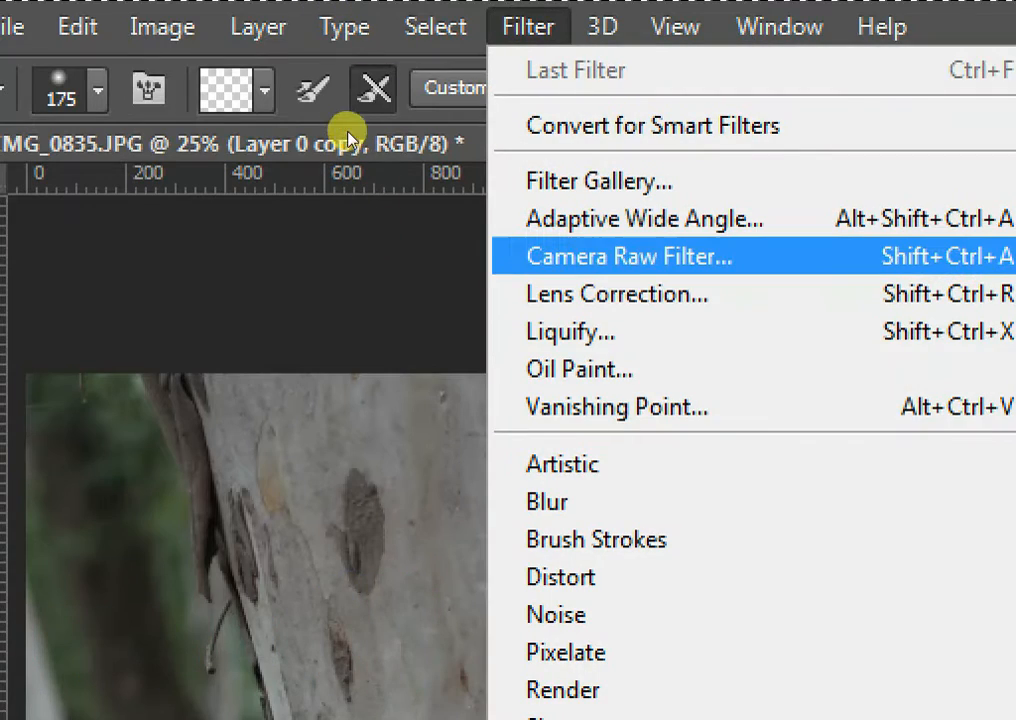
key(Escape)
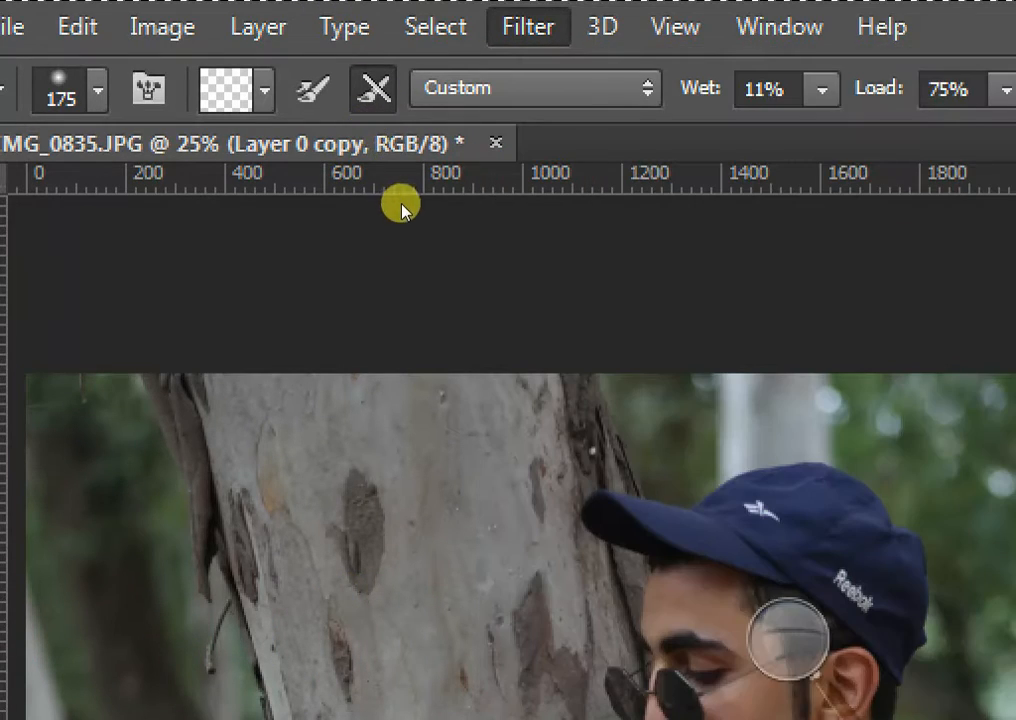
click(776, 665)
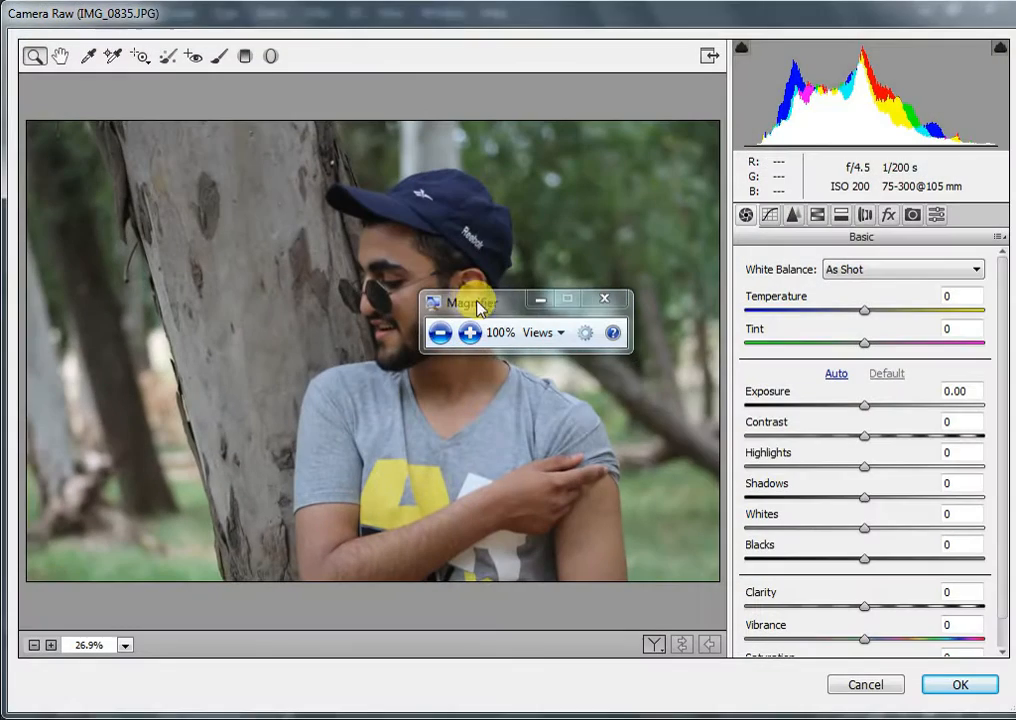
drag(477, 309, 905, 544)
Set the basic Camera Raw tones to Exposure +0.15, Contrast +3 and Highlights -27
drag(868, 406, 872, 406)
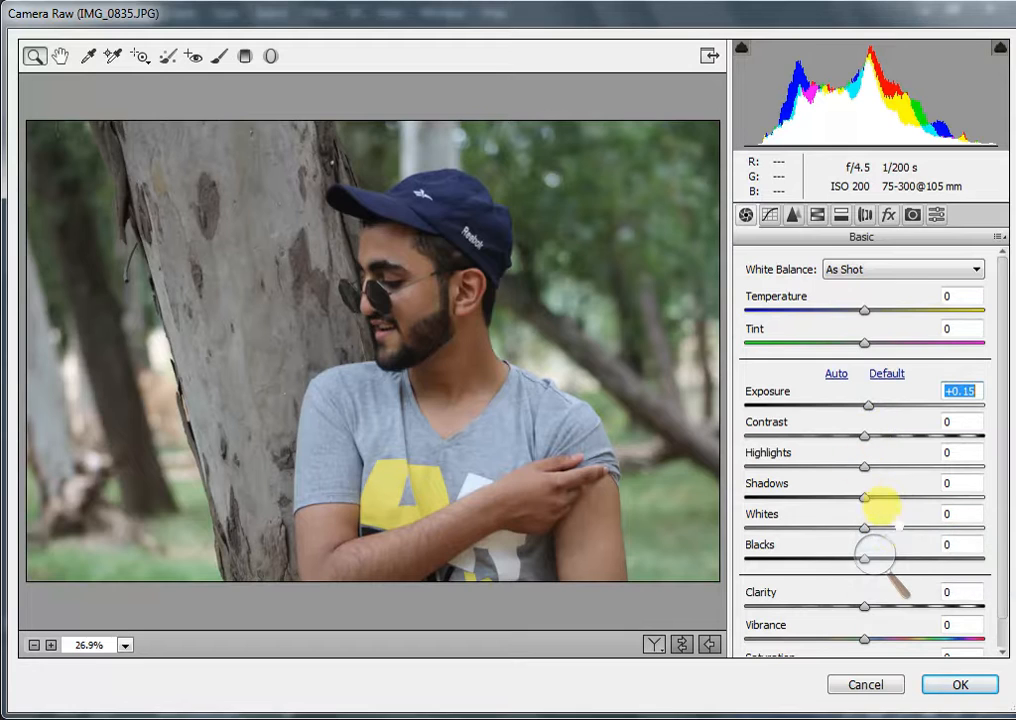
click(890, 553)
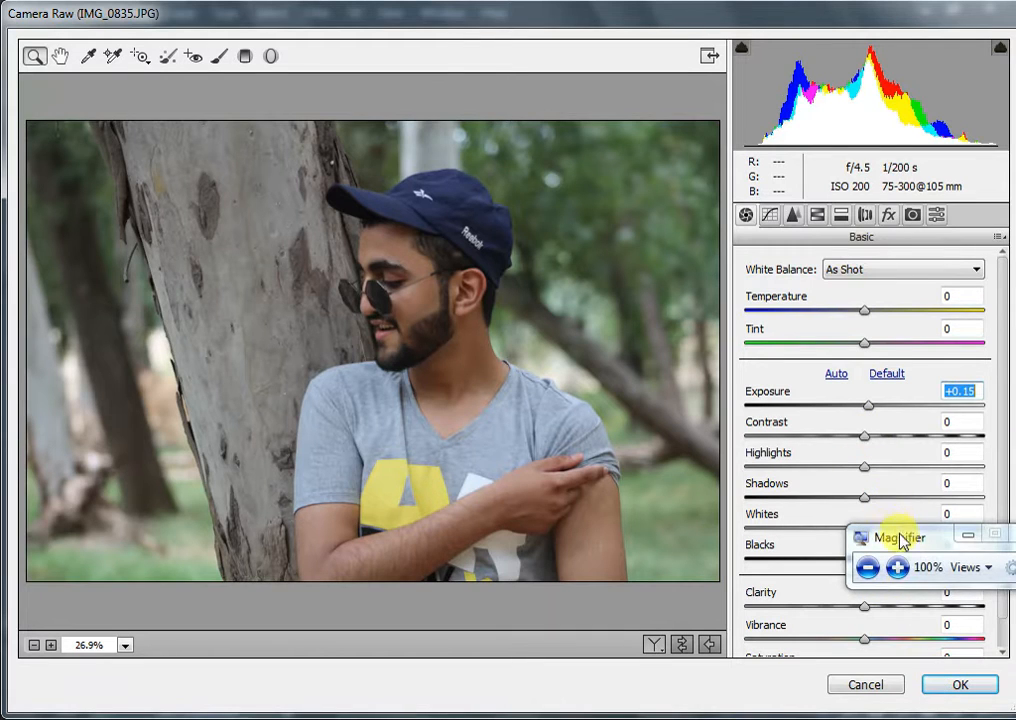
drag(903, 540, 993, 690)
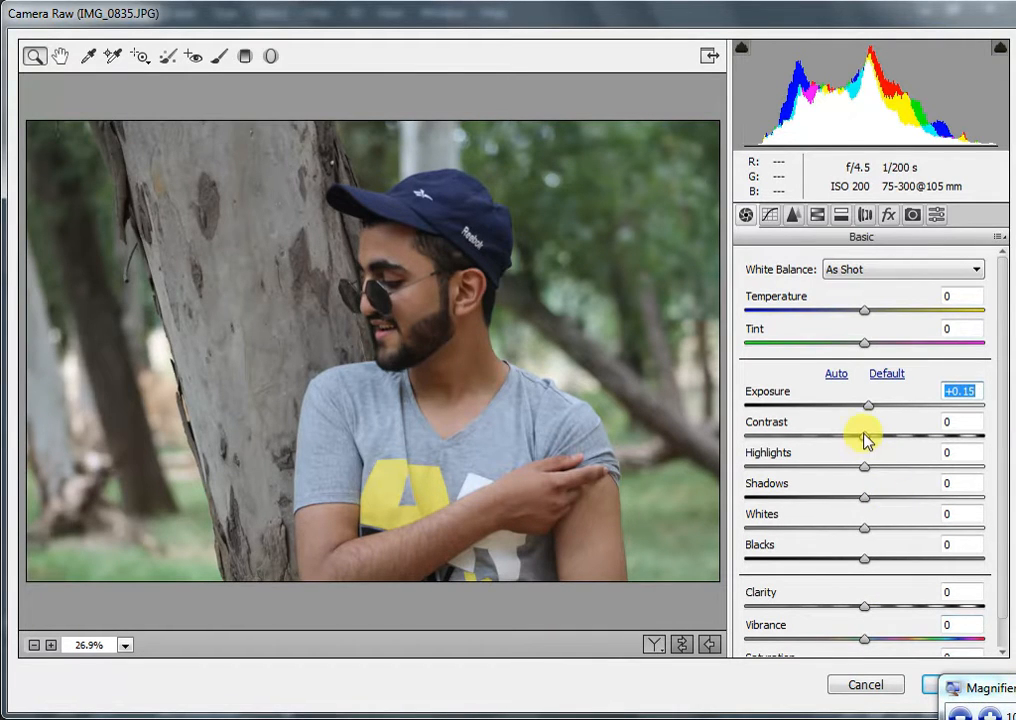
drag(866, 440, 843, 487)
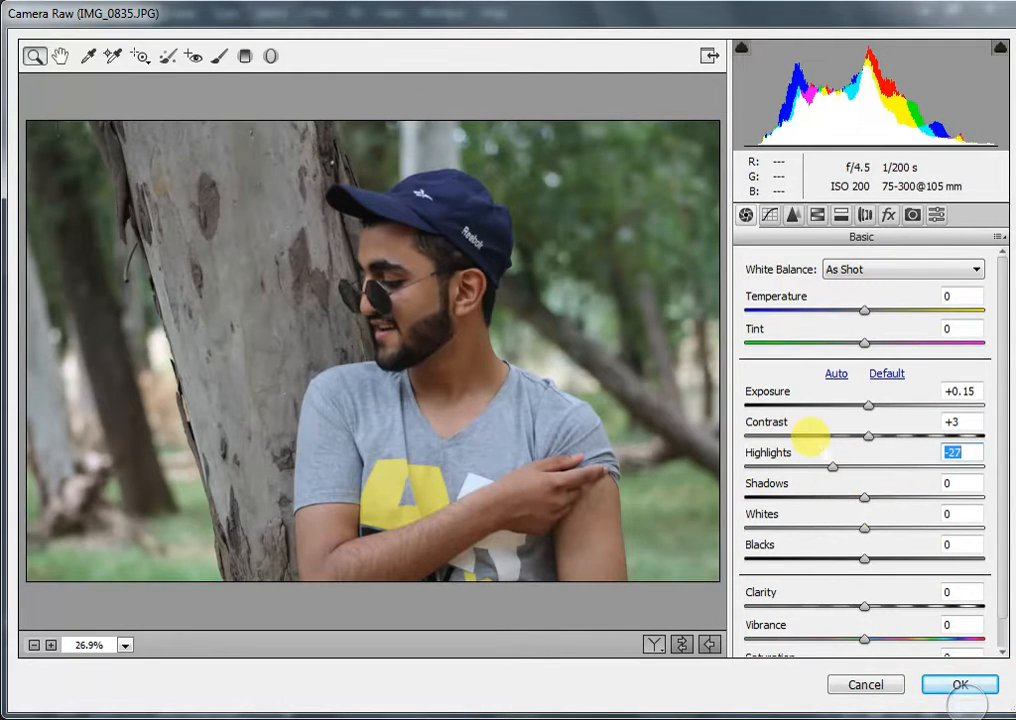
Set Shadows to +2, Whites to +29, Blacks to +3, Clarity to +8, Vibrance to +20 and Saturation to +10
drag(876, 501, 873, 622)
scroll(873, 568, down, 1)
mouse_move(865, 640)
mouse_down()
mouse_move(826, 640)
mouse_move(878, 640)
mouse_up()
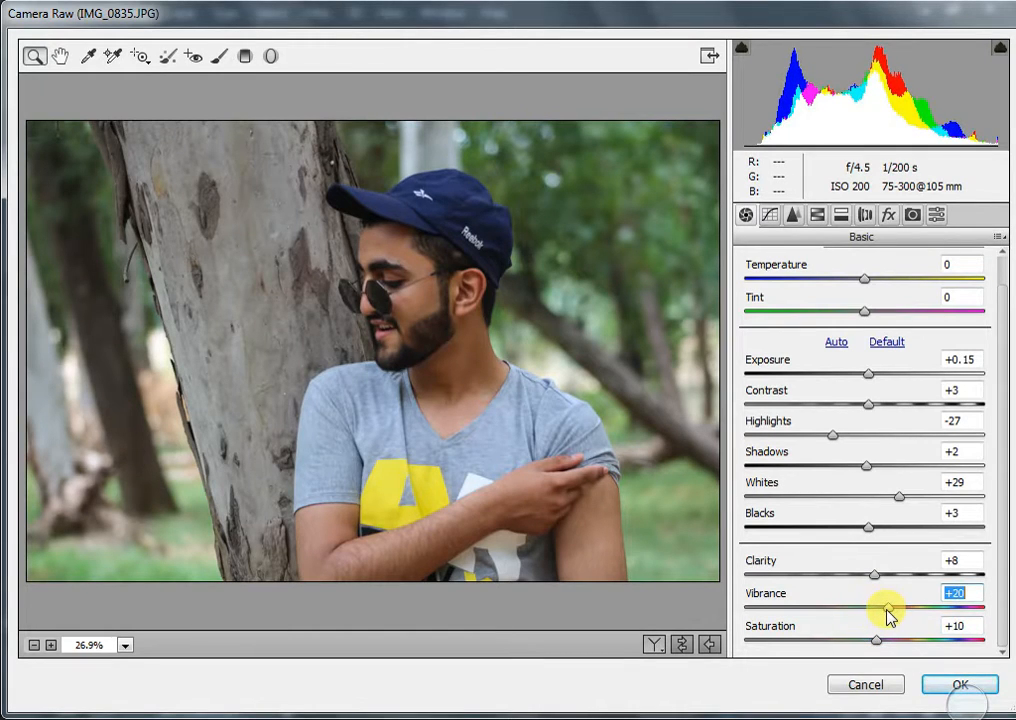
scroll(780, 420, up, 1)
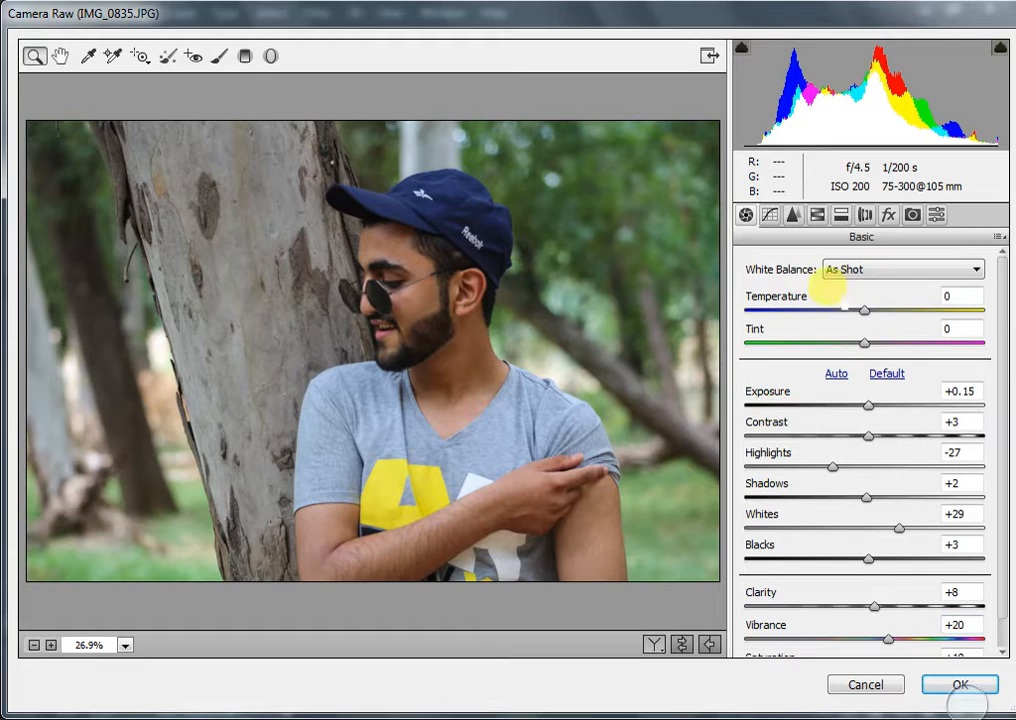
Set the parametric tone curve to Highlights +20, Lights +3, Darks +3 and Shadows -9, and apply the filter
click(781, 213)
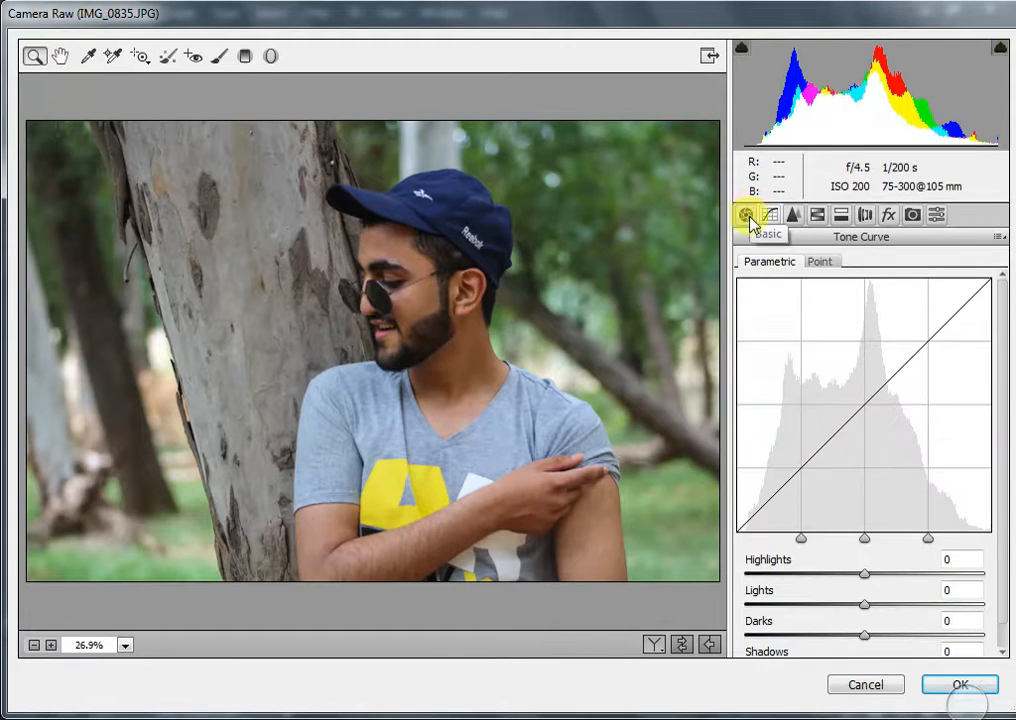
scroll(786, 471, down, 1)
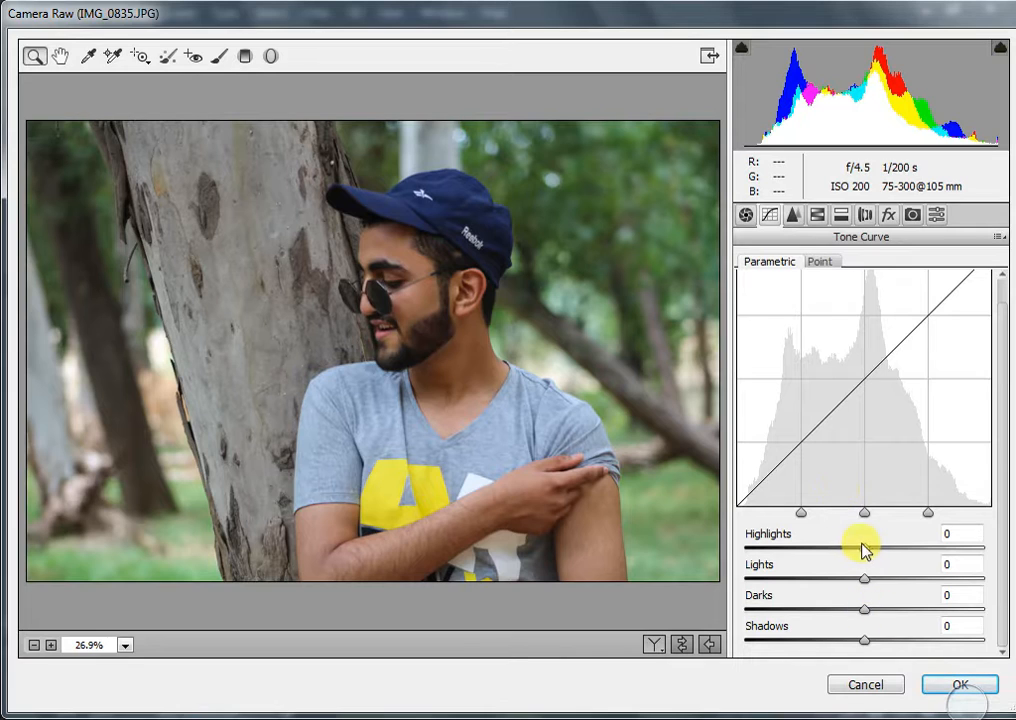
drag(857, 553, 856, 645)
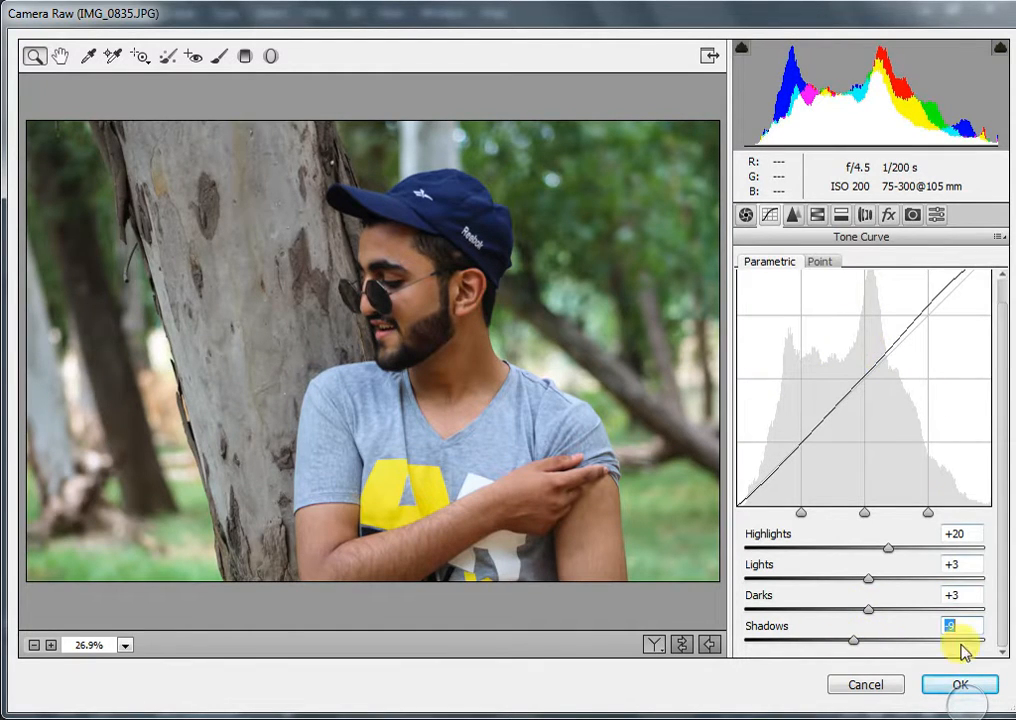
click(935, 688)
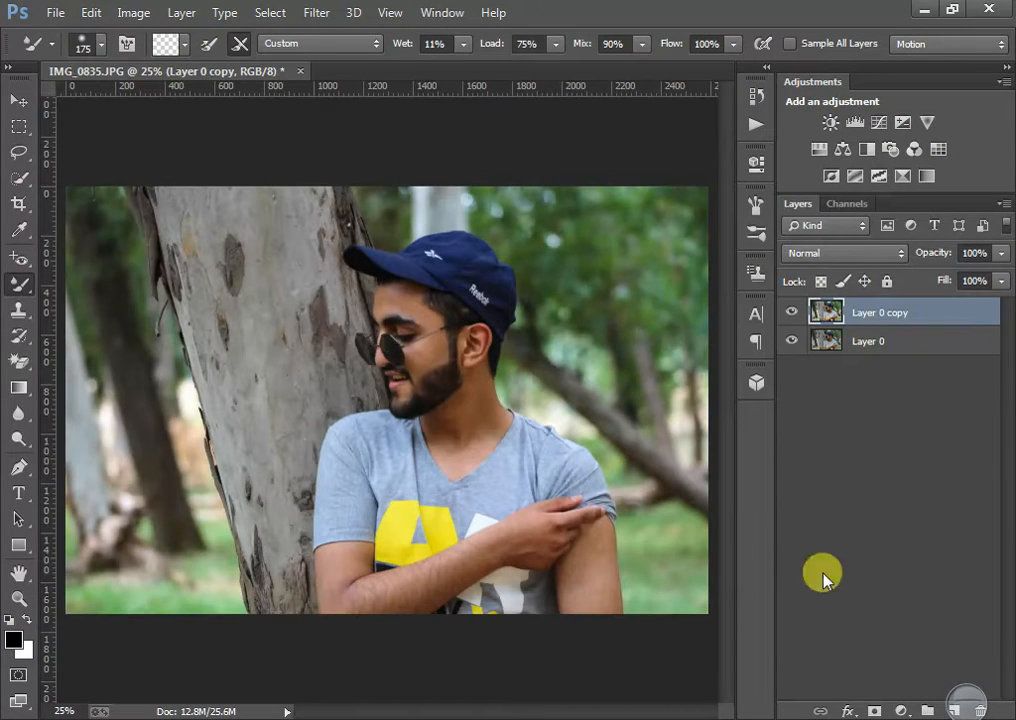
Choose the Mixer Brush Tool from the brush tool group for retouching the skin
click(962, 705)
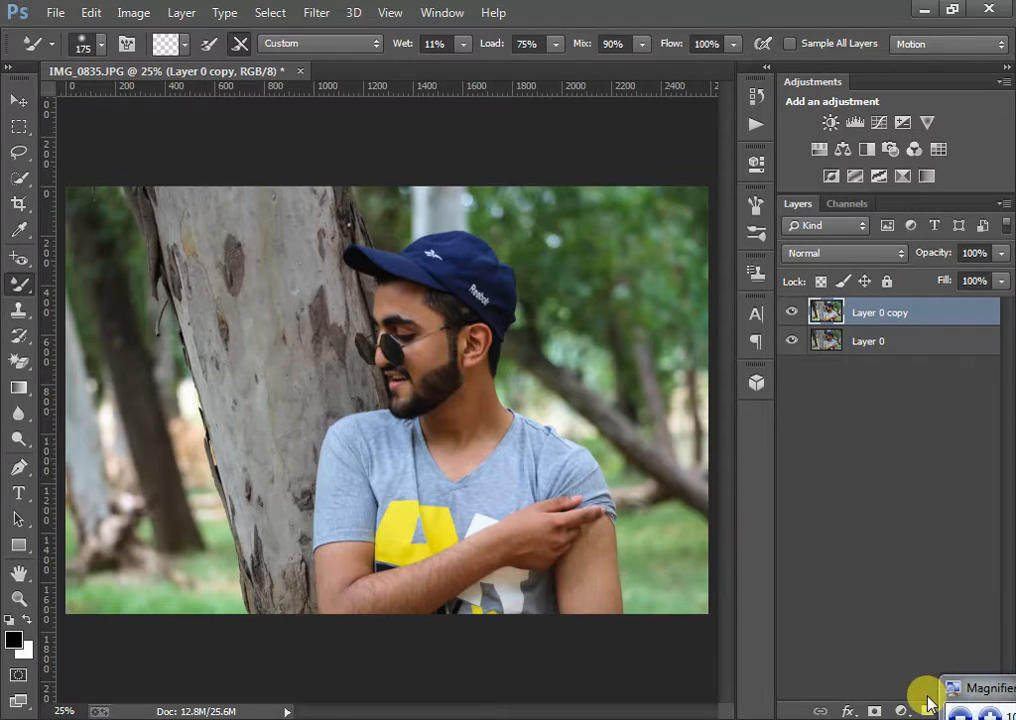
click(988, 713)
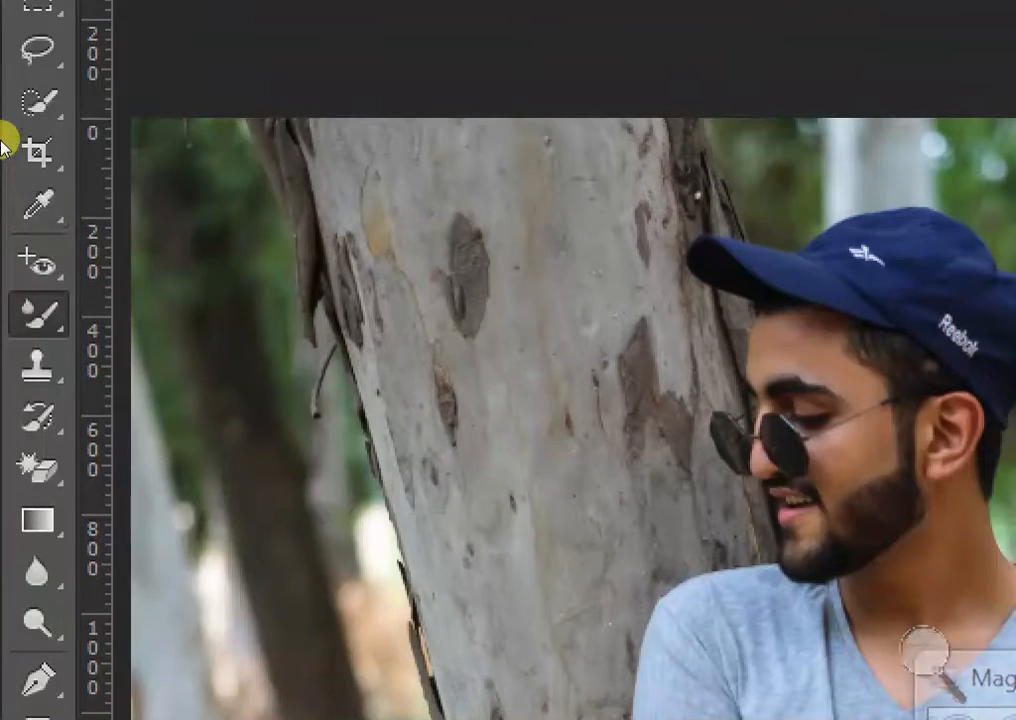
right_click(17, 283)
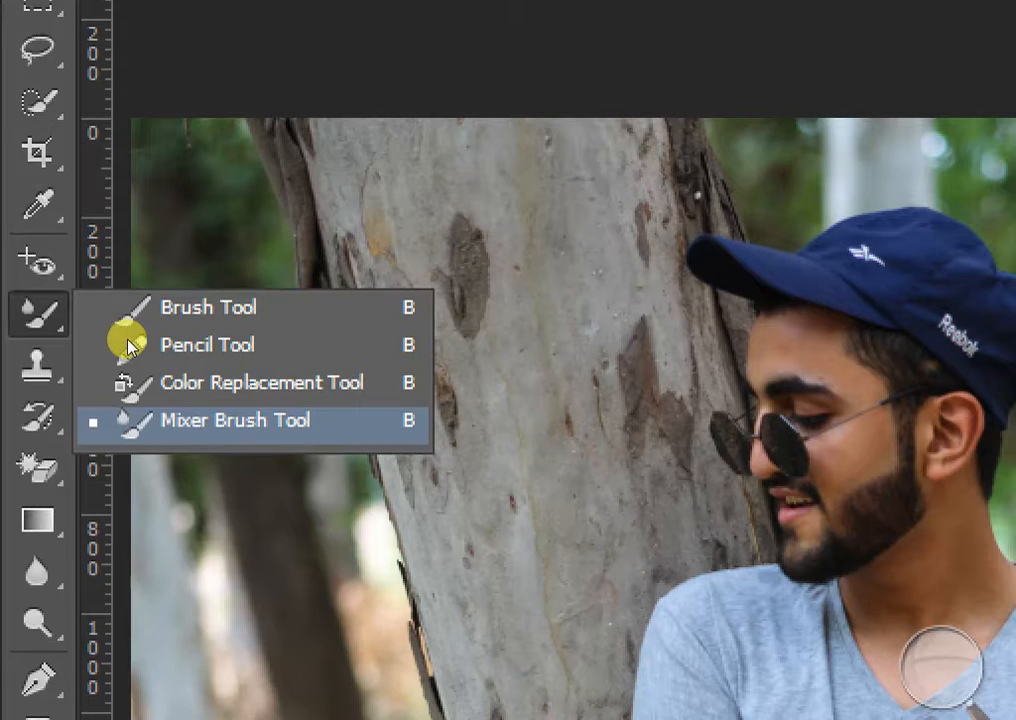
click(121, 338)
click(497, 466)
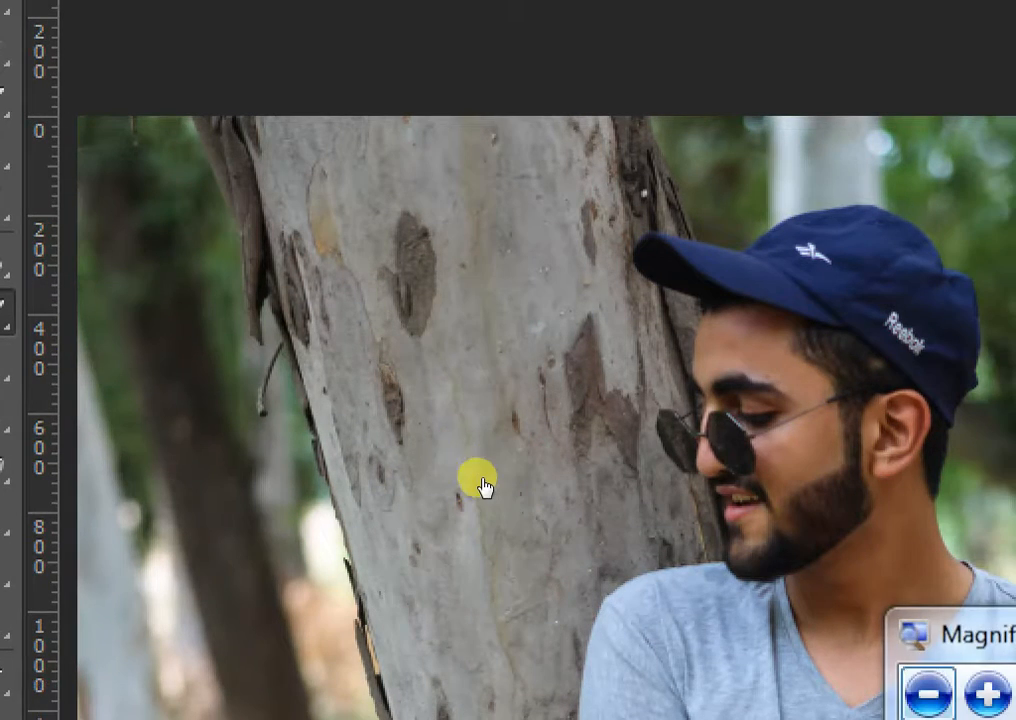
key(super+minus)
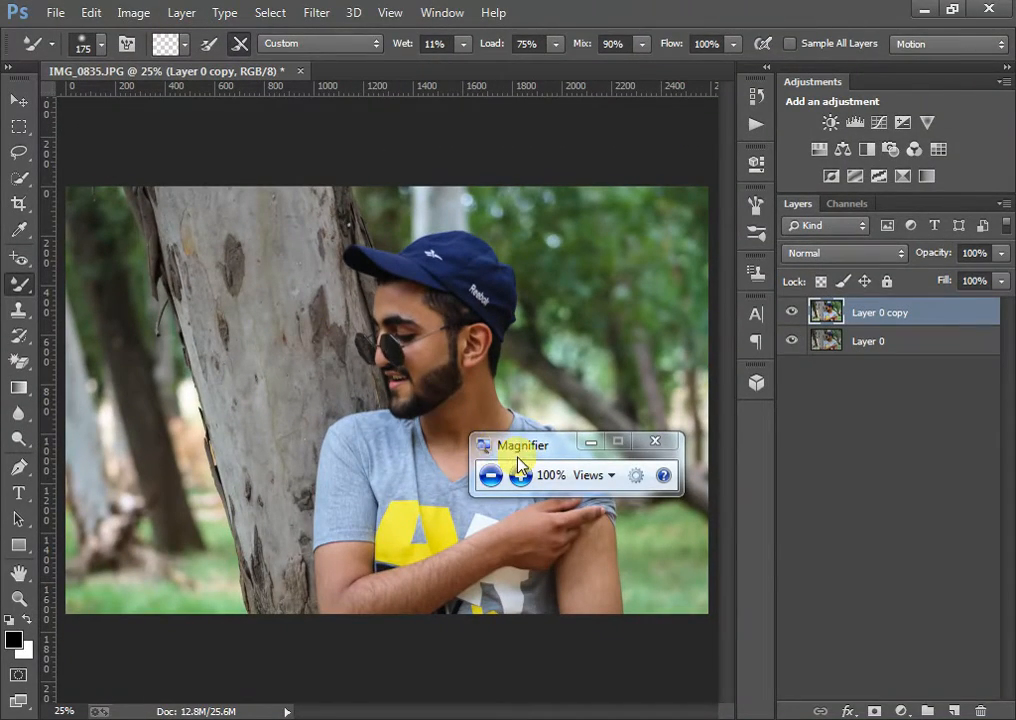
drag(519, 462, 932, 558)
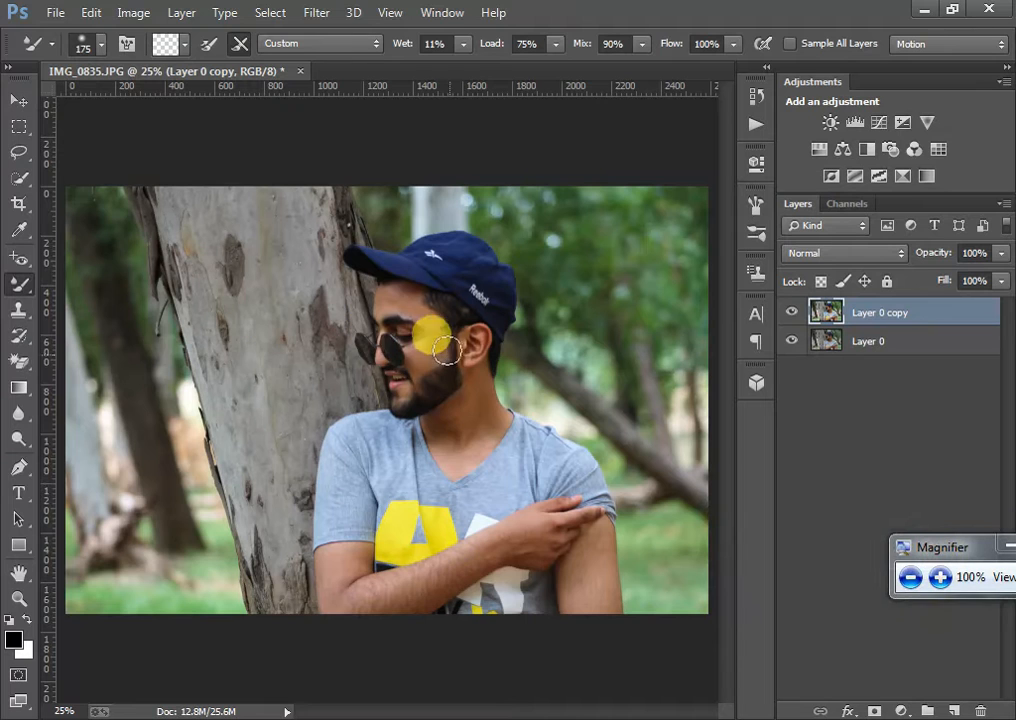
Zoom in to 200% on the man's forehead and reduce the Mixer Brush size to 80 px
scroll(442, 261, up, 5)
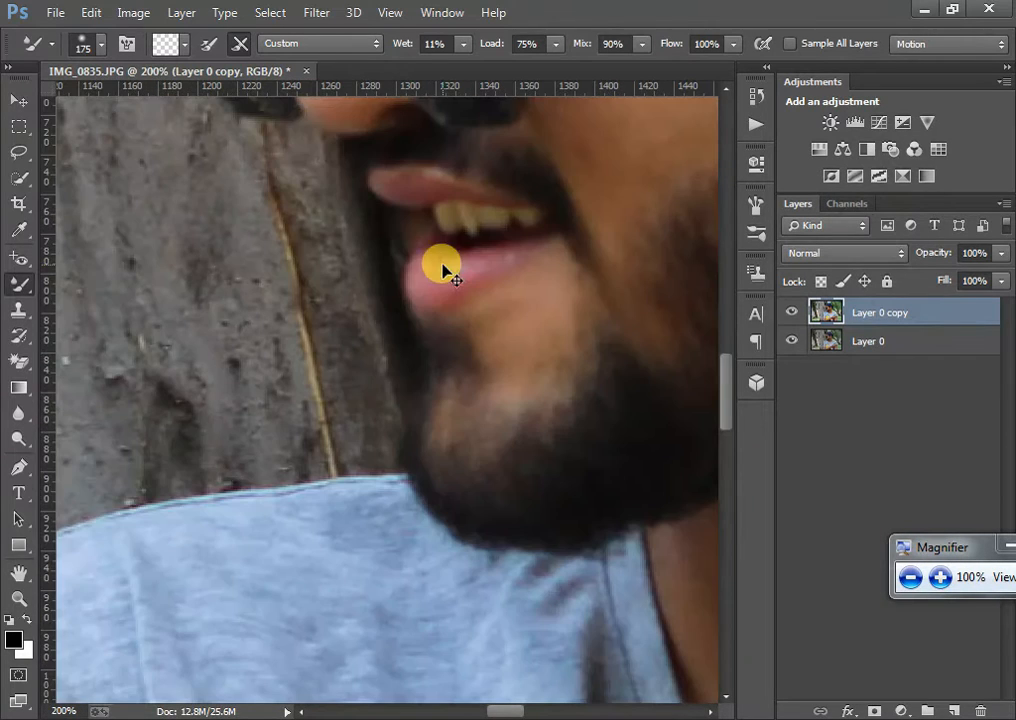
scroll(73, 113, up, 5)
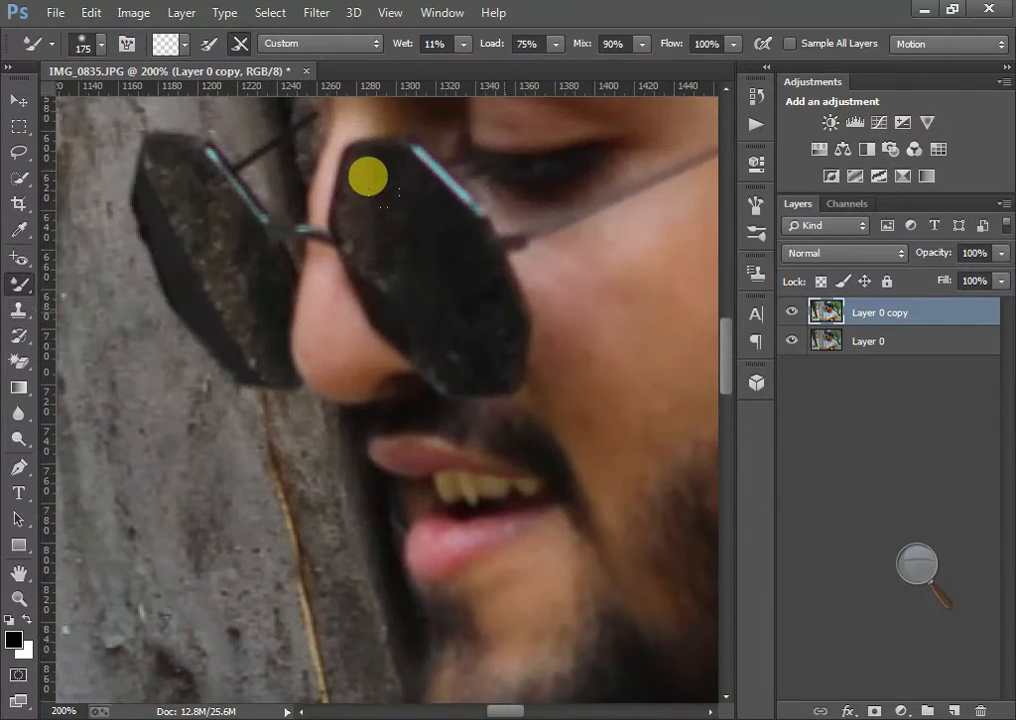
scroll(380, 180, up, 8)
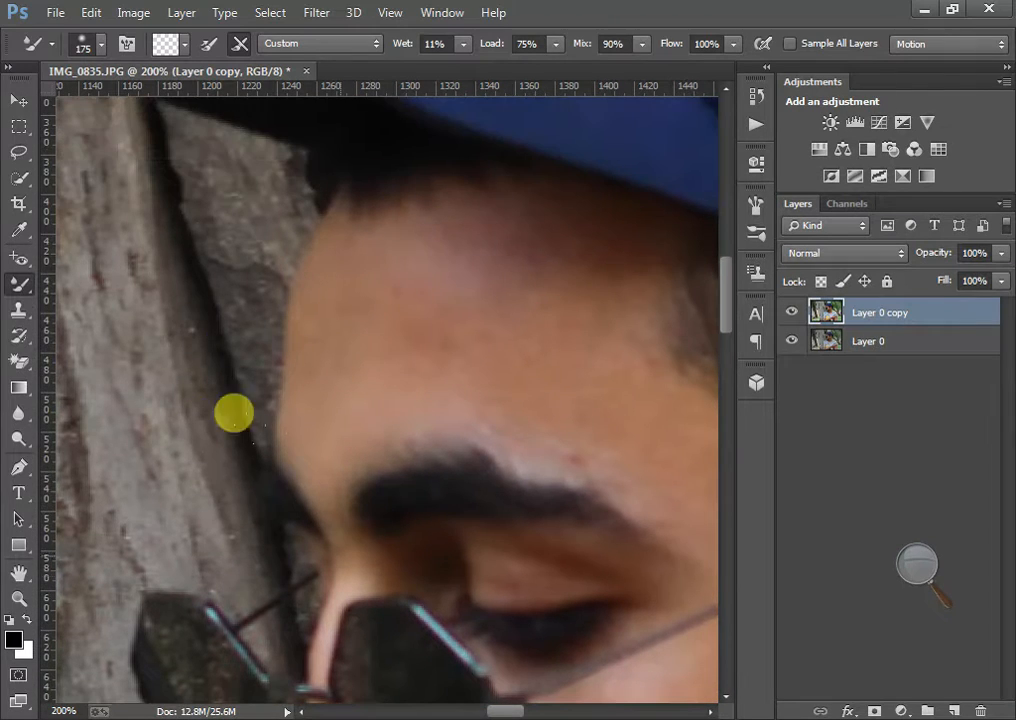
key(bracketleft)
key(bracketleft)
key(bracketleft)
key(bracketleft)
key(bracketleft)
scroll(393, 436, up, 3)
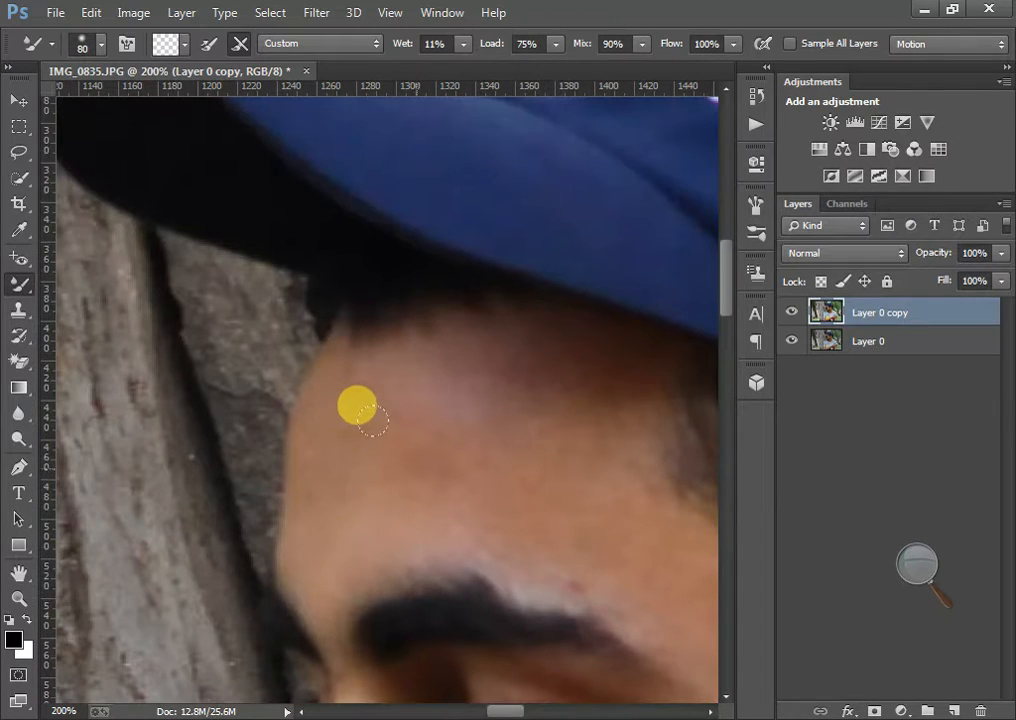
Set the Mixer Brush's Wet value to 20%
click(922, 566)
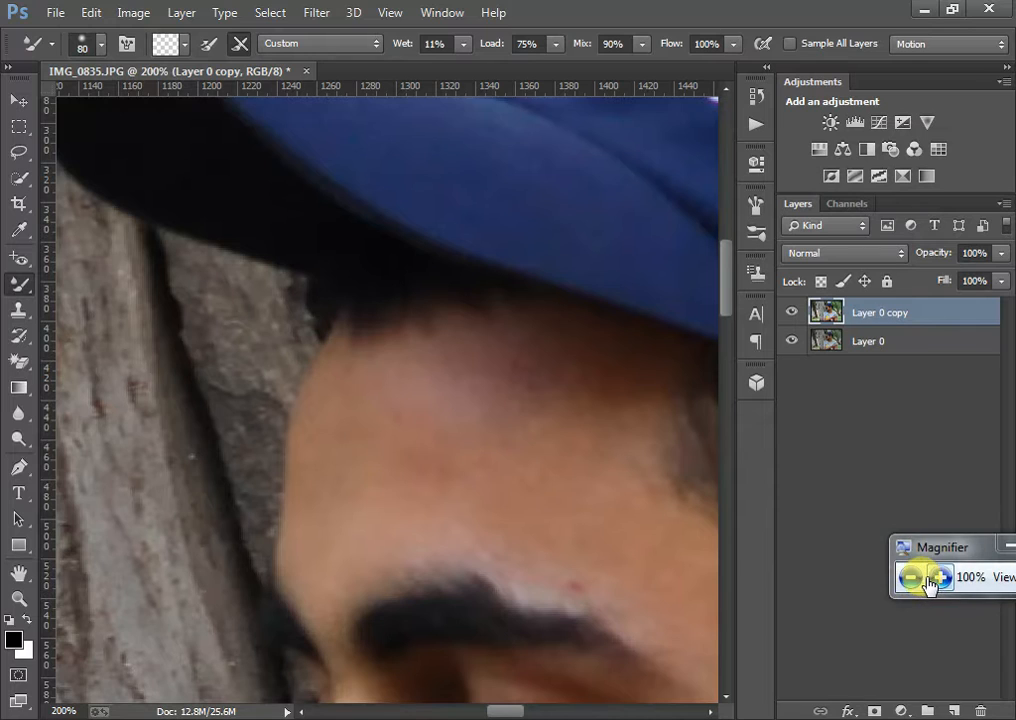
click(942, 577)
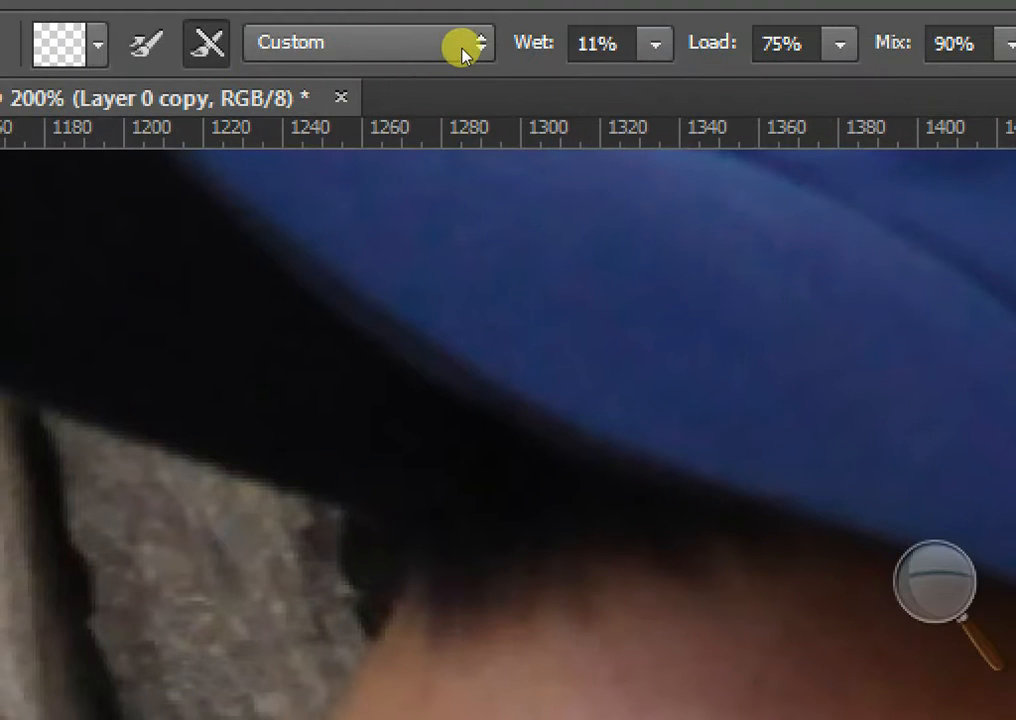
click(461, 47)
drag(461, 61, 473, 68)
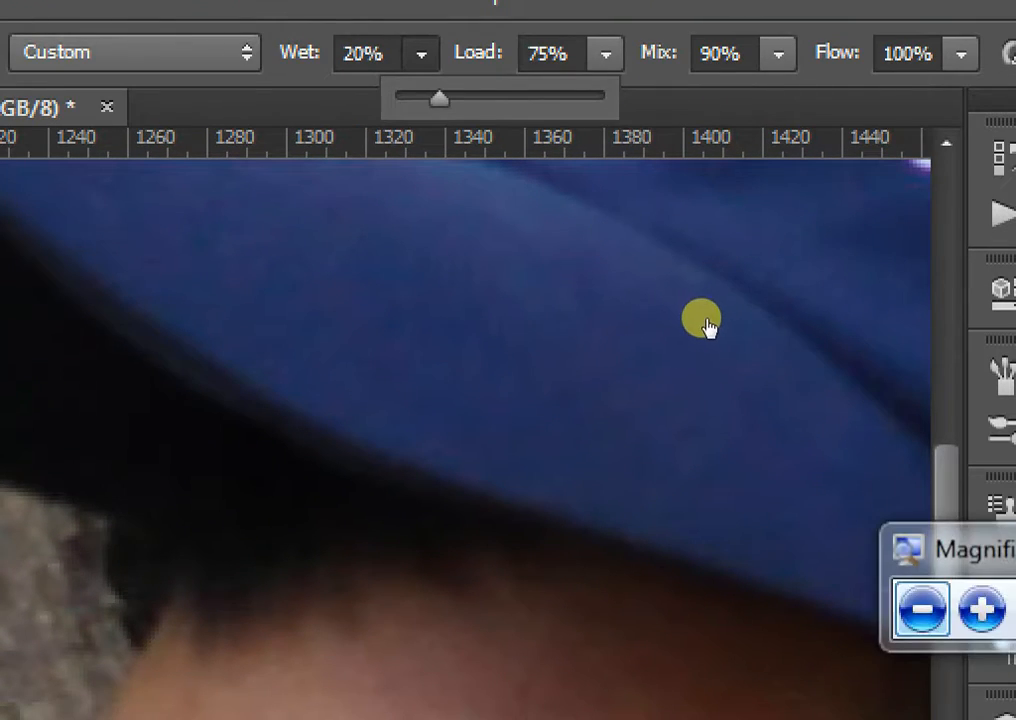
Smooth the skin along the front edge of the forehead with the Mixer Brush reduced to 60 px
scroll(495, 327, down, 3)
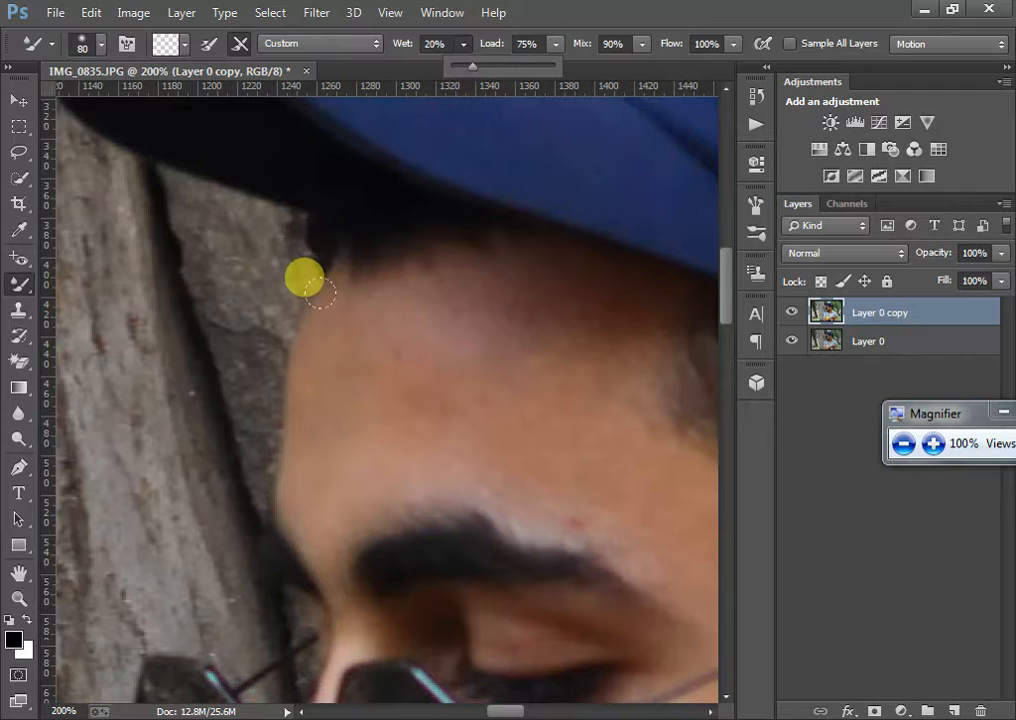
key(bracketleft)
drag(320, 292, 328, 330)
key(bracketleft)
right_click(313, 363)
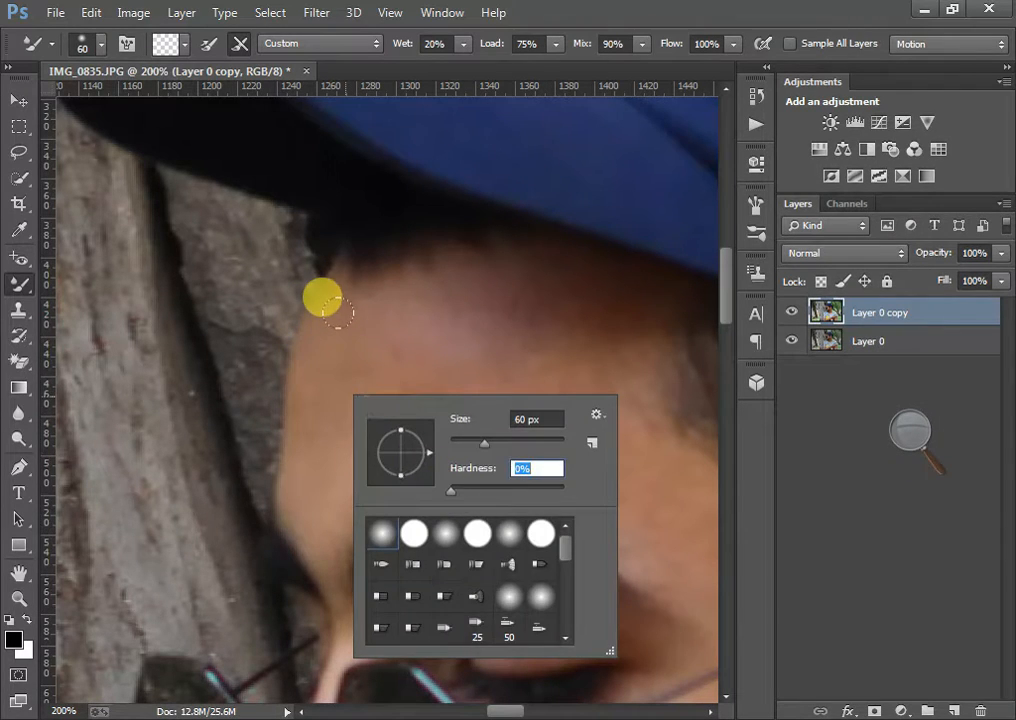
click(308, 330)
mouse_move(313, 350)
mouse_down()
mouse_move(305, 424)
mouse_move(325, 306)
mouse_move(309, 312)
mouse_move(350, 487)
mouse_up()
key(bracketleft)
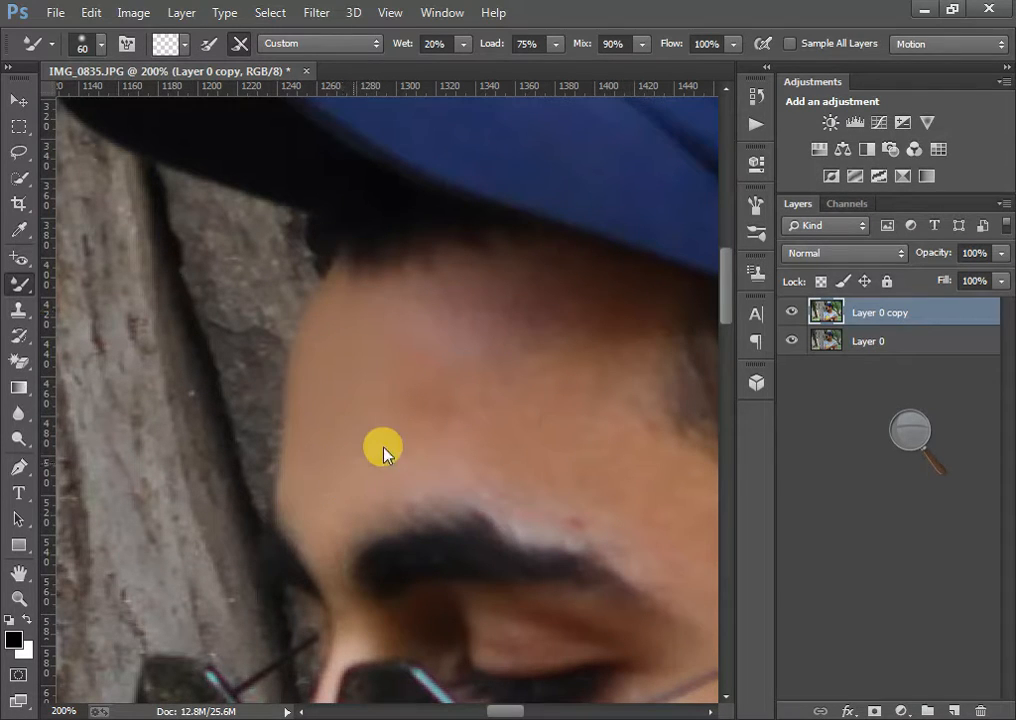
Blend the skin across the middle of the forehead above the eyebrow, enlarging the Mixer Brush to 80 px
mouse_move(403, 353)
mouse_down()
mouse_move(400, 292)
mouse_move(398, 306)
mouse_move(424, 298)
mouse_move(415, 288)
mouse_move(426, 277)
mouse_move(521, 278)
mouse_move(467, 278)
mouse_move(453, 368)
mouse_move(476, 410)
mouse_move(506, 419)
mouse_move(523, 385)
mouse_move(488, 361)
mouse_move(470, 372)
mouse_move(489, 370)
mouse_move(507, 340)
mouse_move(563, 312)
mouse_move(573, 285)
mouse_move(518, 333)
mouse_move(441, 312)
mouse_move(440, 255)
mouse_move(512, 320)
mouse_move(442, 273)
mouse_move(506, 273)
mouse_move(431, 255)
mouse_move(381, 287)
mouse_move(367, 360)
mouse_move(392, 337)
mouse_move(495, 309)
mouse_move(366, 277)
mouse_move(453, 265)
mouse_move(165, 294)
mouse_move(220, 305)
mouse_up()
key(bracketright)
key(bracketright)
scroll(230, 302, down, 1)
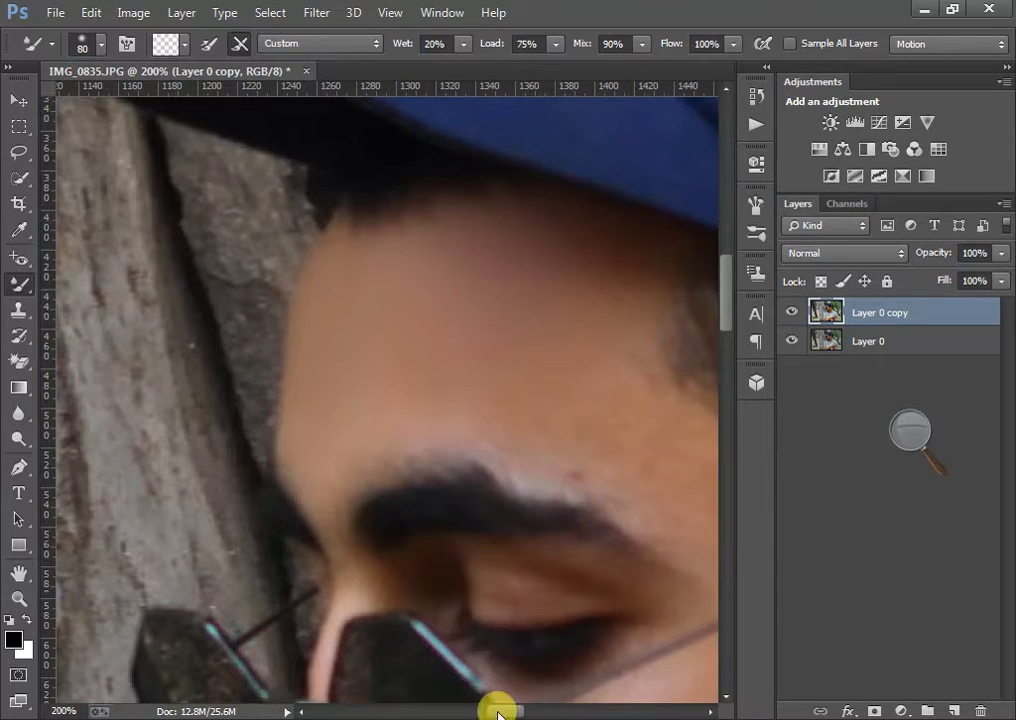
Smooth the outer forehead and temple between the eyebrow and the hairline, reducing the Mixer Brush from 70 to 45 px
drag(498, 713, 509, 711)
key(bracketleft)
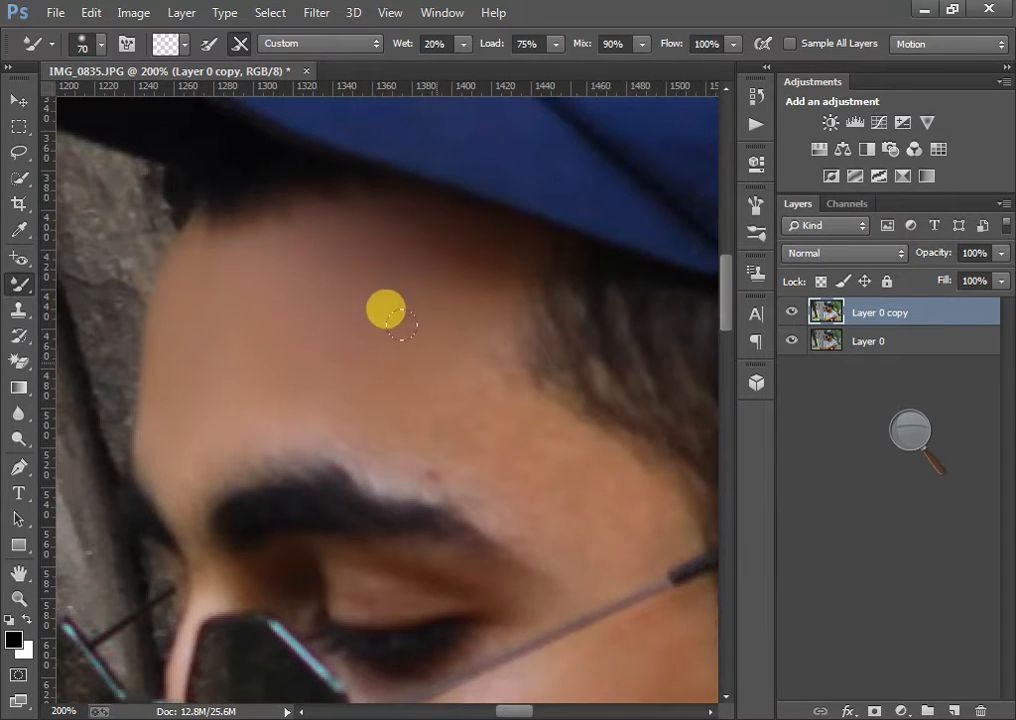
mouse_move(386, 309)
mouse_down()
mouse_move(301, 301)
mouse_move(378, 309)
mouse_move(388, 356)
mouse_move(455, 401)
mouse_move(430, 395)
mouse_move(504, 426)
mouse_move(442, 379)
mouse_move(576, 471)
mouse_move(454, 368)
mouse_move(398, 387)
mouse_move(469, 412)
mouse_move(479, 380)
mouse_move(421, 317)
mouse_move(466, 268)
mouse_move(459, 297)
mouse_move(443, 283)
mouse_move(233, 413)
mouse_move(376, 427)
mouse_move(564, 414)
mouse_move(572, 428)
mouse_move(561, 447)
mouse_move(617, 443)
mouse_move(593, 478)
mouse_move(618, 466)
mouse_move(539, 443)
mouse_move(572, 468)
mouse_move(525, 450)
mouse_move(546, 470)
mouse_move(634, 454)
mouse_up()
key(bracketleft)
key(bracketleft)
scroll(563, 415, down, 2)
scroll(588, 510, down, 2)
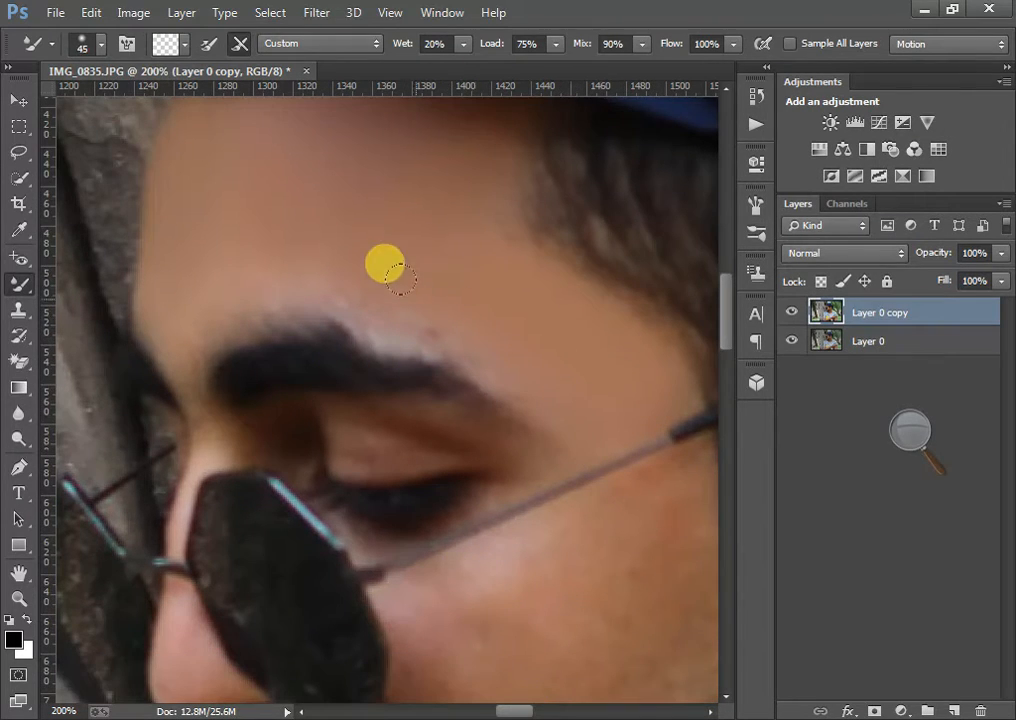
key([)
scroll(562, 386, down, 2)
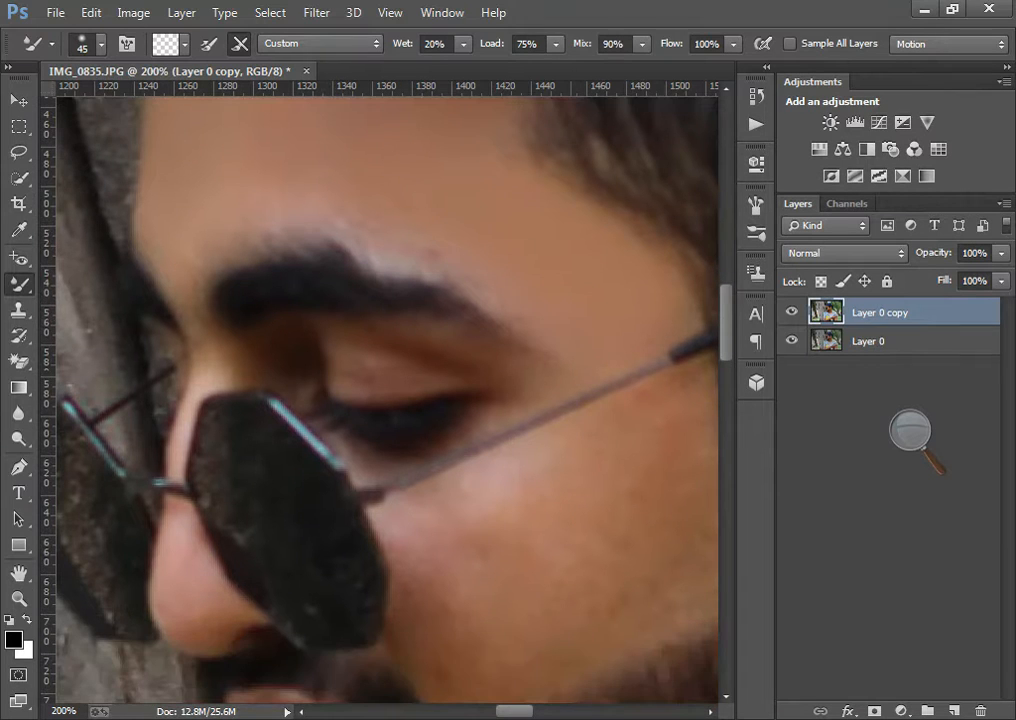
Blend the skin of the cheek below the glasses' arm, enlarging the Mixer Brush from 50 to 70 px
drag(516, 710, 531, 710)
key(])
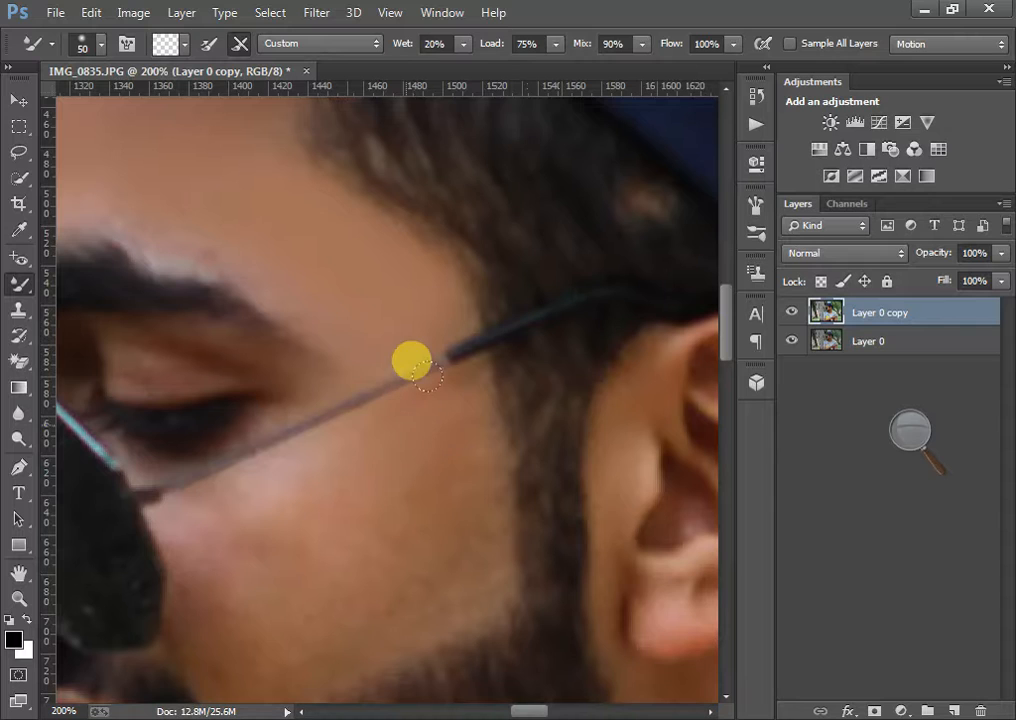
scroll(358, 400, down, 2)
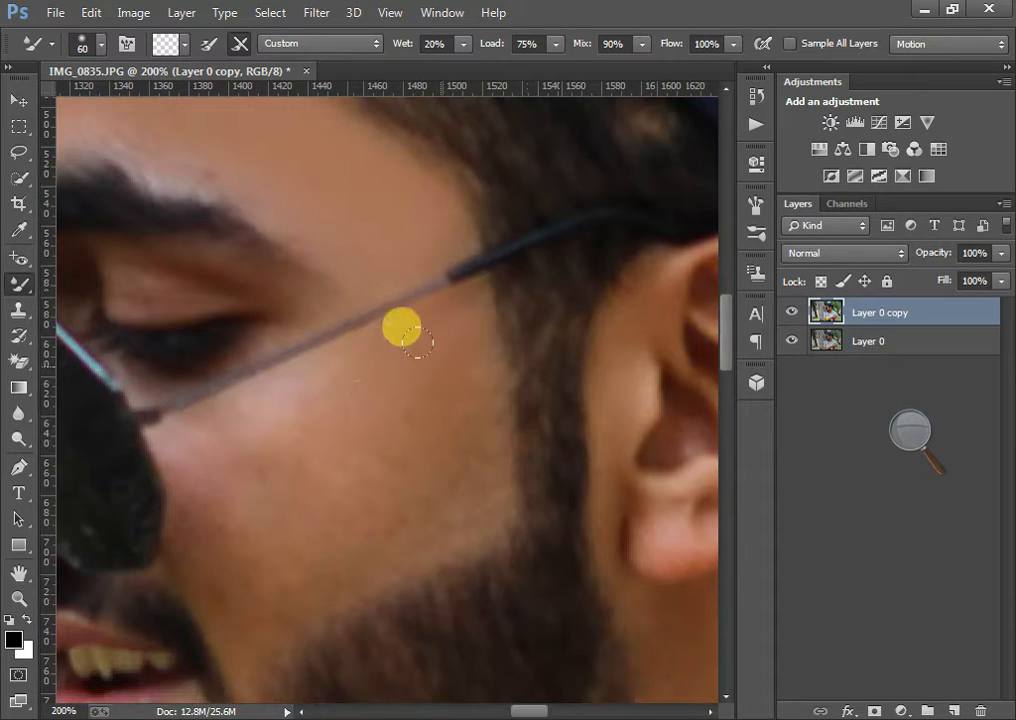
key(bracketright)
scroll(416, 305, down, 1)
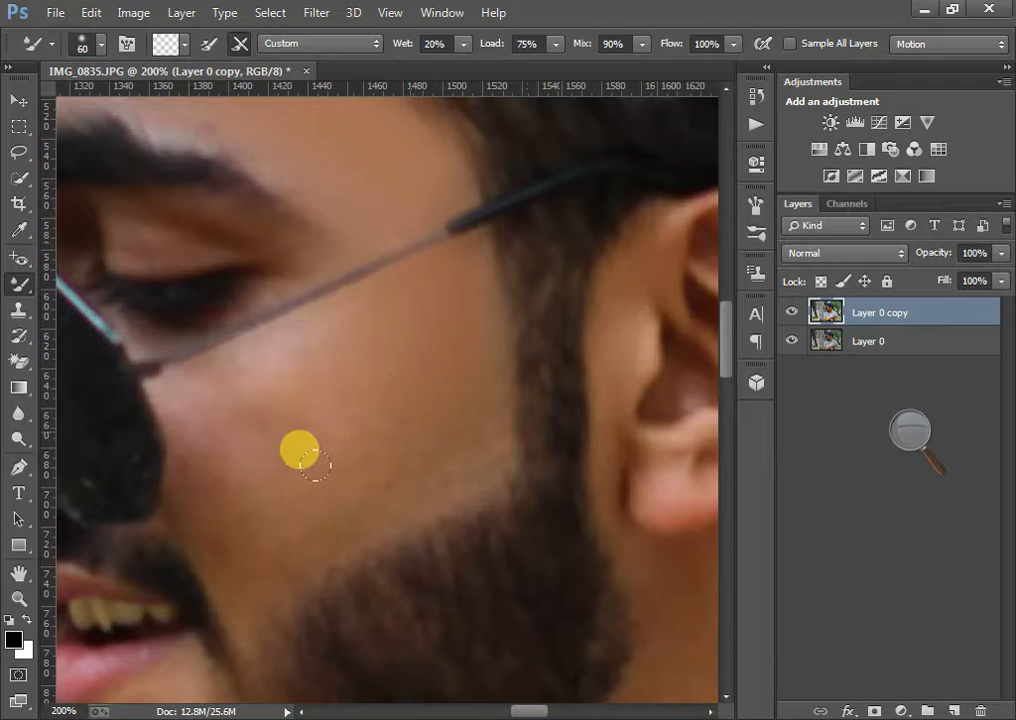
key(bracketright)
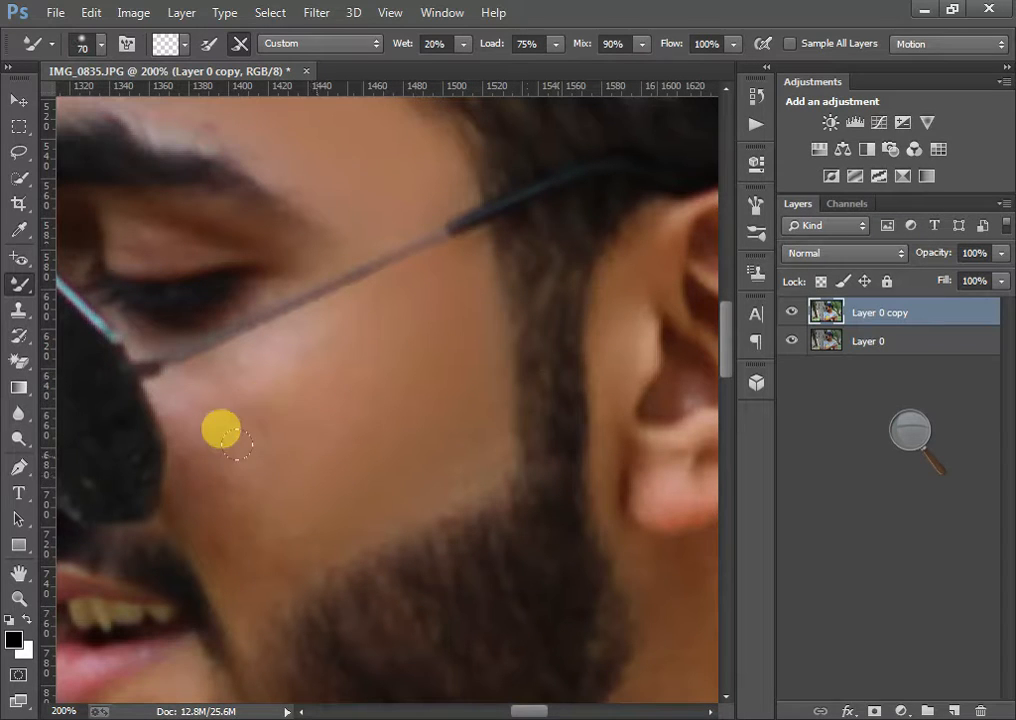
scroll(287, 378, down, 1)
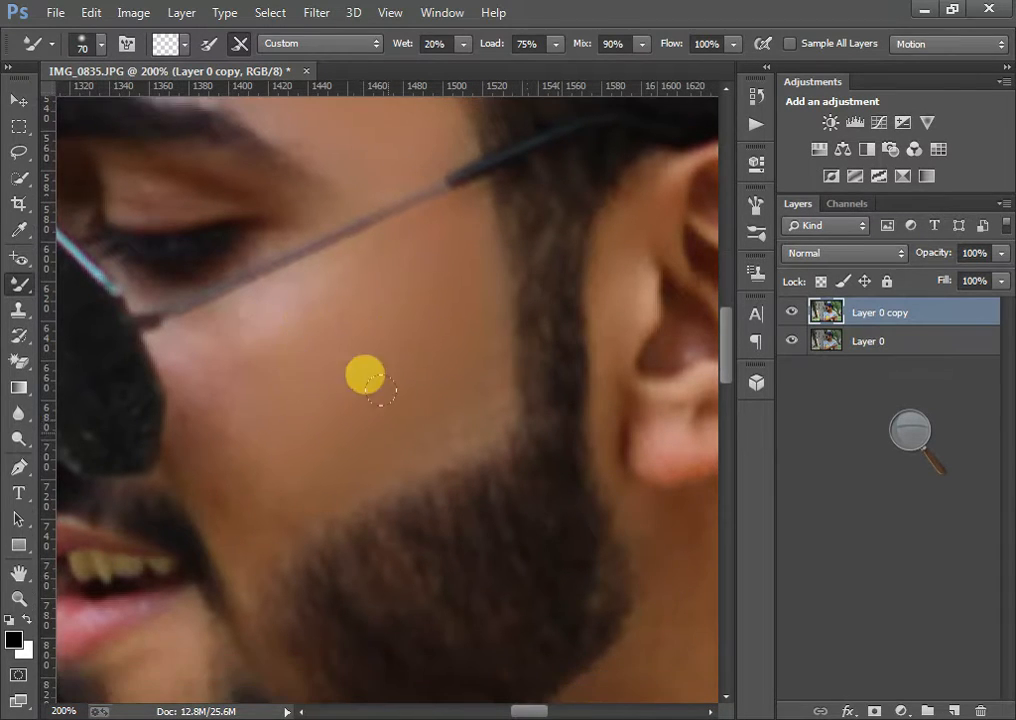
Smooth the outer cheek along the beard, sideburn and glasses' arm, reducing the Mixer Brush from 60 to 40 px
key(bracketleft)
scroll(290, 355, up, 1)
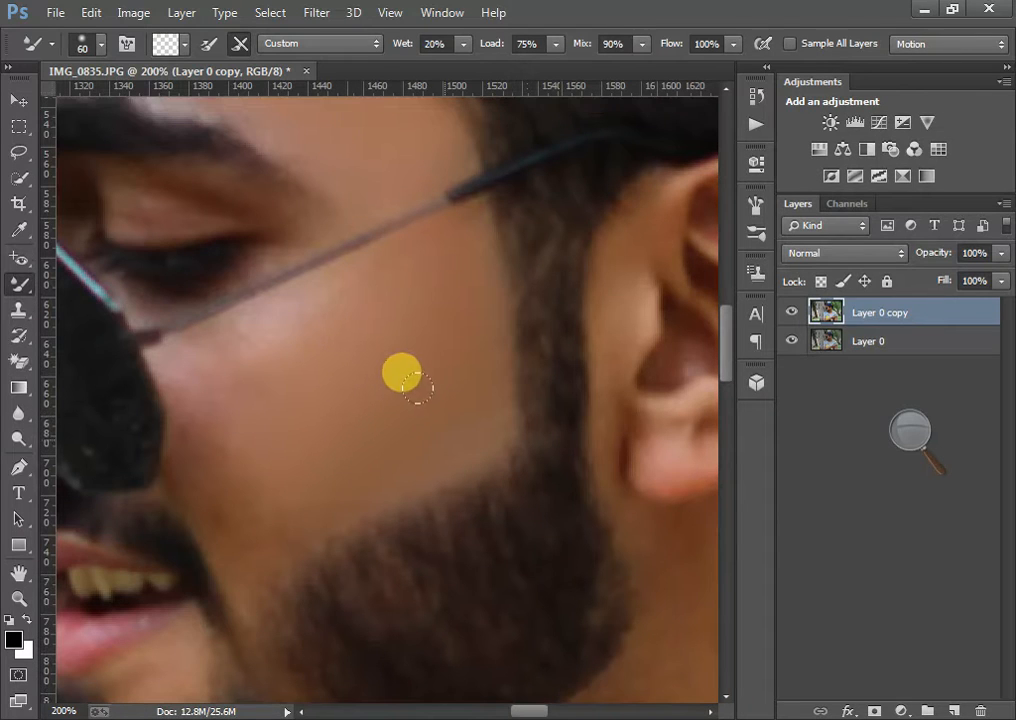
key(bracketleft)
scroll(400, 330, up, 1)
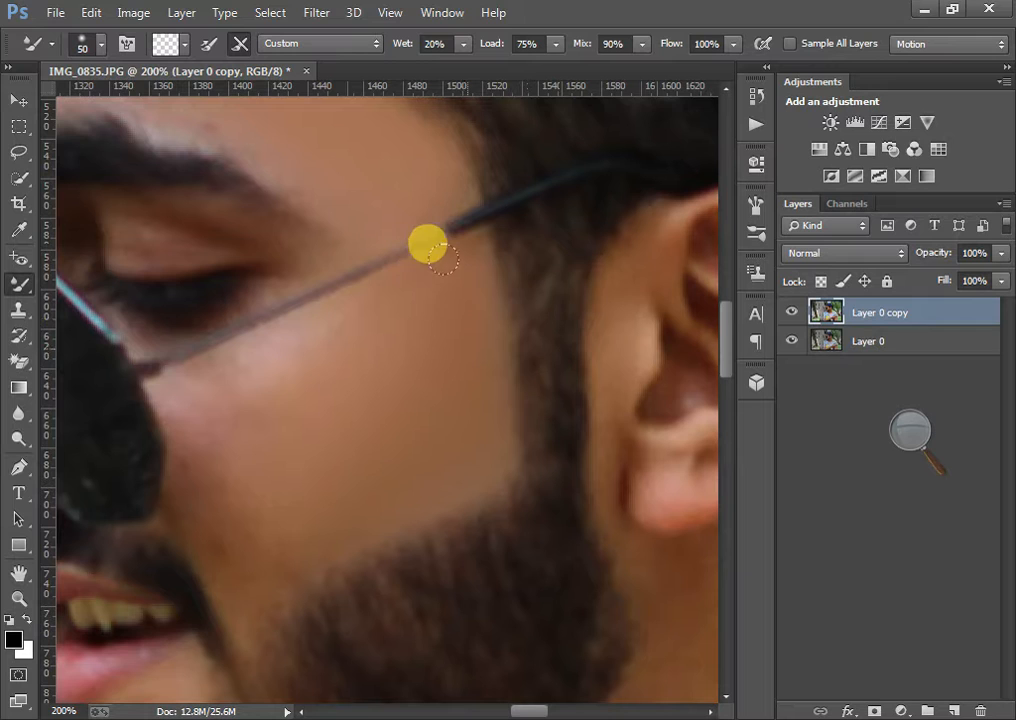
key(bracketleft)
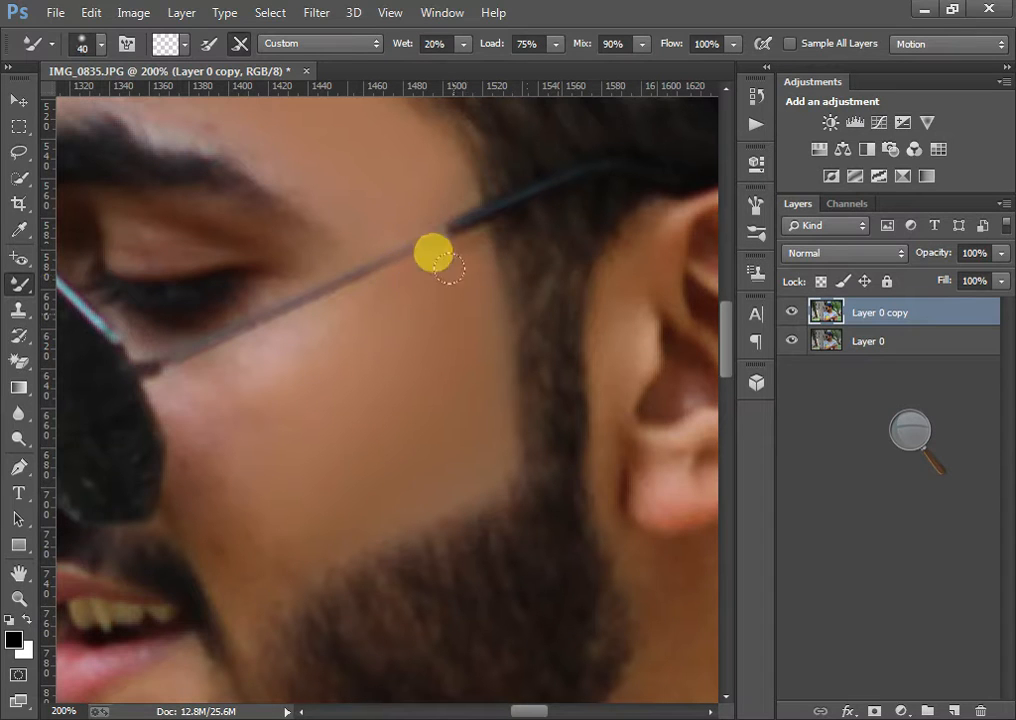
scroll(447, 460, down, 1)
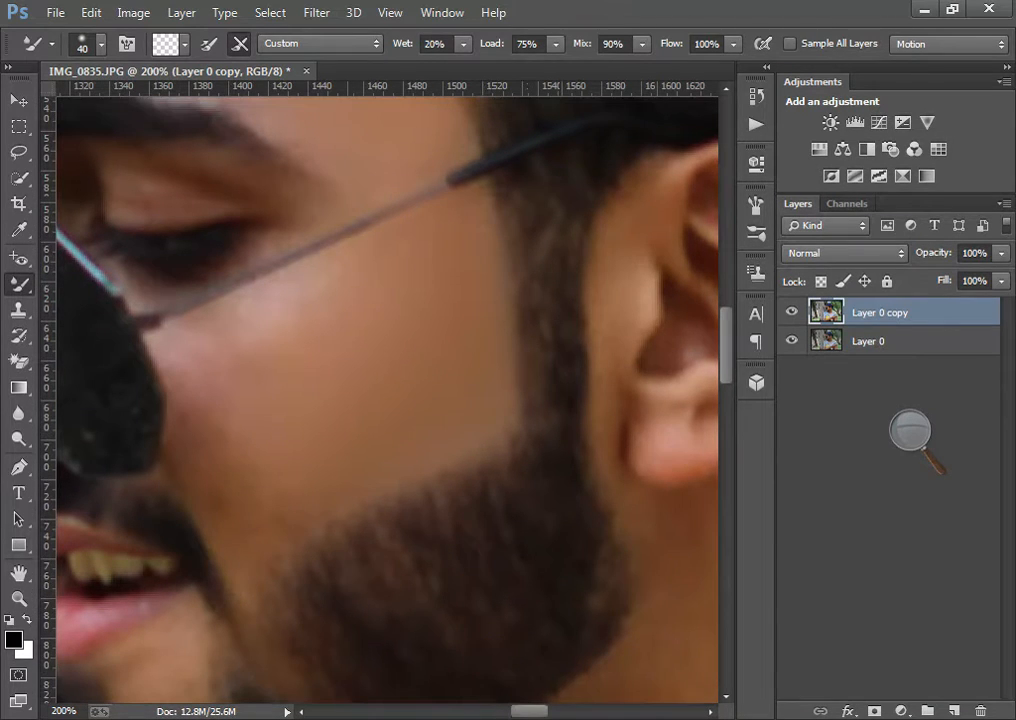
Blend the inner cheek between the glasses' lens, moustache and beard with the Mixer Brush at 45 and 40 px
drag(523, 708, 508, 698)
key(bracketright)
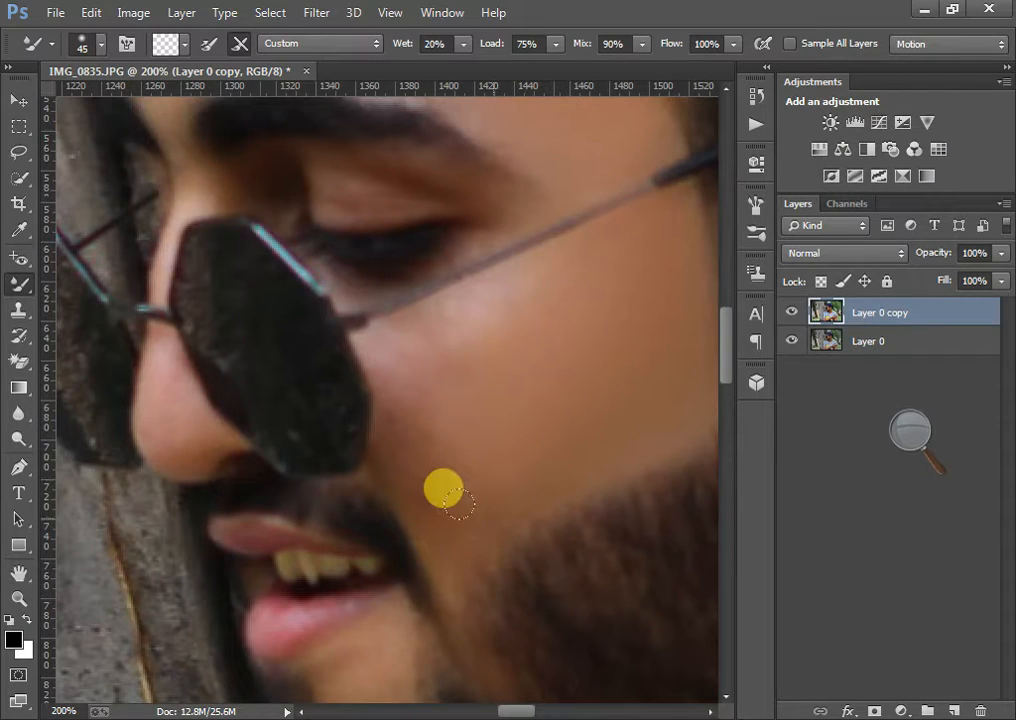
mouse_move(458, 500)
mouse_down()
mouse_move(491, 495)
mouse_move(447, 527)
mouse_move(462, 476)
mouse_move(491, 461)
mouse_move(458, 504)
mouse_move(496, 478)
mouse_move(435, 531)
mouse_move(447, 510)
mouse_move(460, 550)
mouse_move(494, 456)
mouse_move(522, 440)
mouse_move(429, 512)
mouse_move(396, 421)
mouse_move(414, 475)
mouse_move(376, 411)
mouse_move(467, 482)
mouse_move(455, 489)
mouse_move(398, 465)
mouse_move(411, 462)
mouse_move(417, 474)
mouse_move(394, 378)
mouse_move(525, 115)
mouse_move(342, 340)
mouse_move(413, 397)
mouse_move(435, 450)
mouse_move(450, 542)
mouse_move(431, 526)
mouse_move(469, 504)
mouse_move(429, 463)
mouse_move(437, 433)
mouse_move(397, 441)
mouse_up()
scroll(433, 450, up, 1)
scroll(433, 450, up, 2)
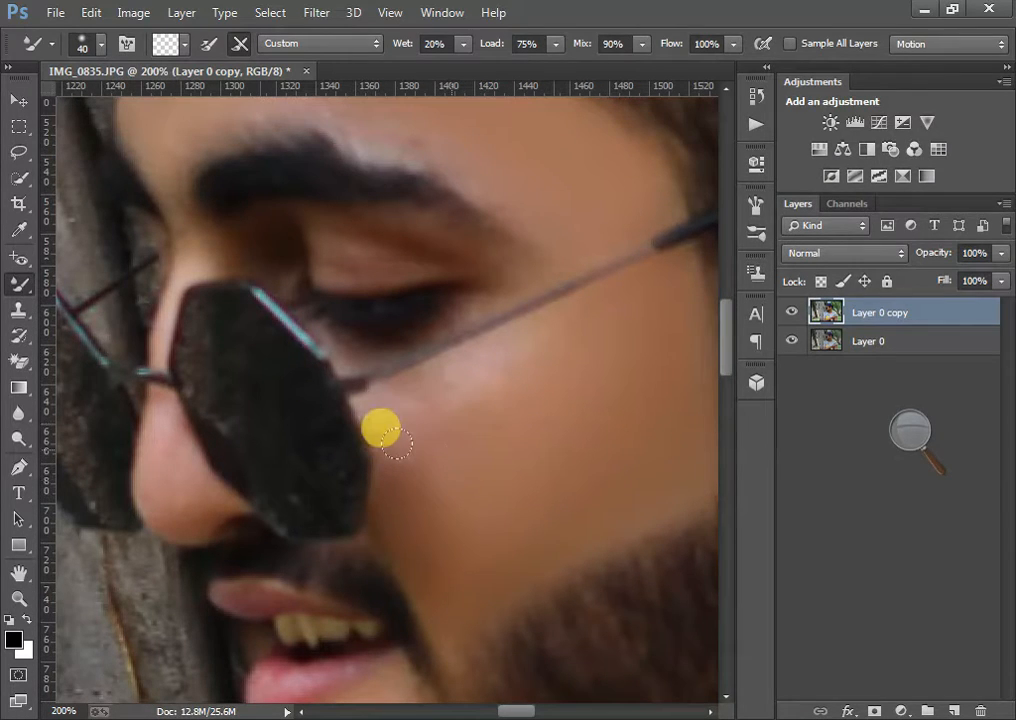
Smooth the upper cheek beside the lens and under the glasses' arm with the Mixer Brush reduced to 30 px
scroll(404, 448, up, 1)
mouse_move(404, 488)
mouse_down()
mouse_move(415, 449)
mouse_move(380, 433)
mouse_move(446, 377)
mouse_move(415, 402)
mouse_move(489, 363)
mouse_move(424, 413)
mouse_move(413, 453)
mouse_move(470, 402)
mouse_move(419, 427)
mouse_move(426, 451)
mouse_move(520, 355)
mouse_move(363, 434)
mouse_move(463, 437)
mouse_move(523, 368)
mouse_move(426, 401)
mouse_move(478, 367)
mouse_move(423, 457)
mouse_move(440, 450)
mouse_move(430, 417)
mouse_move(396, 466)
mouse_up()
key(bracketright)
key(bracketleft)
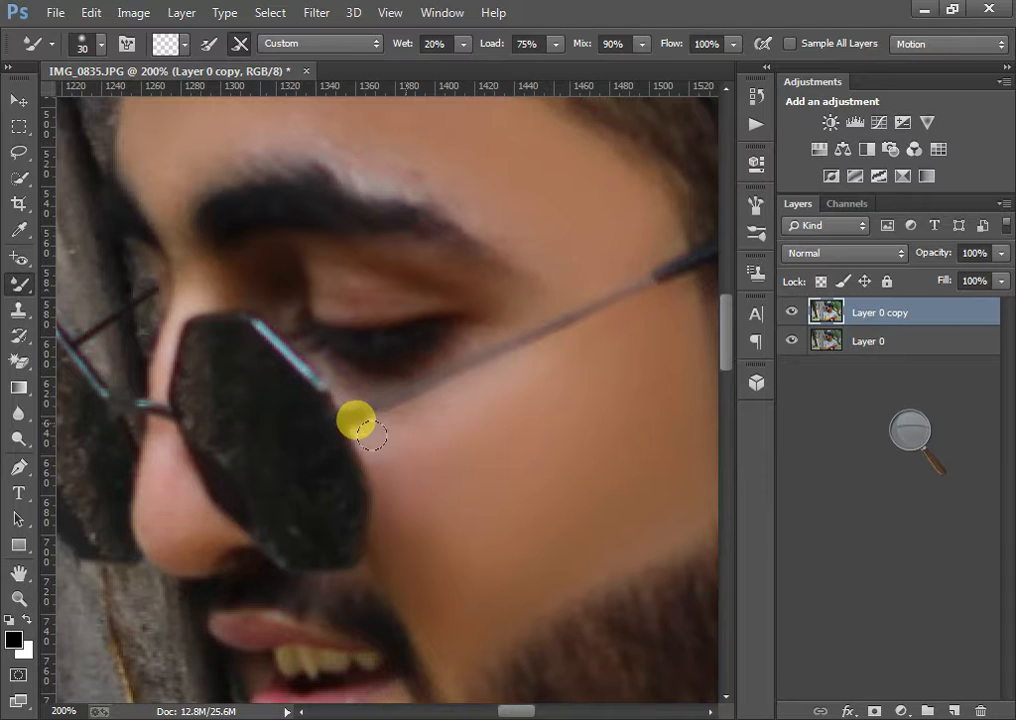
Smooth the upper eyelid with the Mixer Brush reduced from 35 to 25 px and the skin above the eyebrow at 30 px
scroll(480, 373, up, 2)
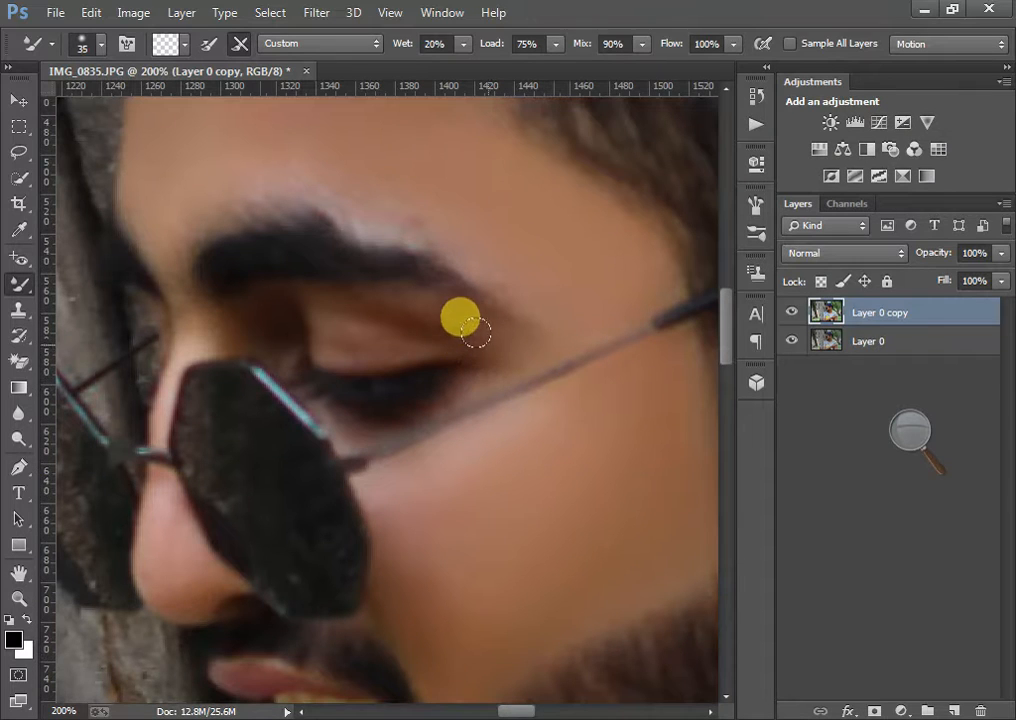
mouse_move(490, 336)
mouse_down()
mouse_move(443, 305)
mouse_move(462, 317)
mouse_move(382, 290)
mouse_move(504, 352)
mouse_move(398, 316)
mouse_move(417, 315)
mouse_move(320, 305)
mouse_move(346, 343)
mouse_move(333, 330)
mouse_move(392, 340)
mouse_move(338, 330)
mouse_move(420, 330)
mouse_move(335, 330)
mouse_move(343, 315)
mouse_move(366, 311)
mouse_move(486, 341)
mouse_move(290, 336)
mouse_up()
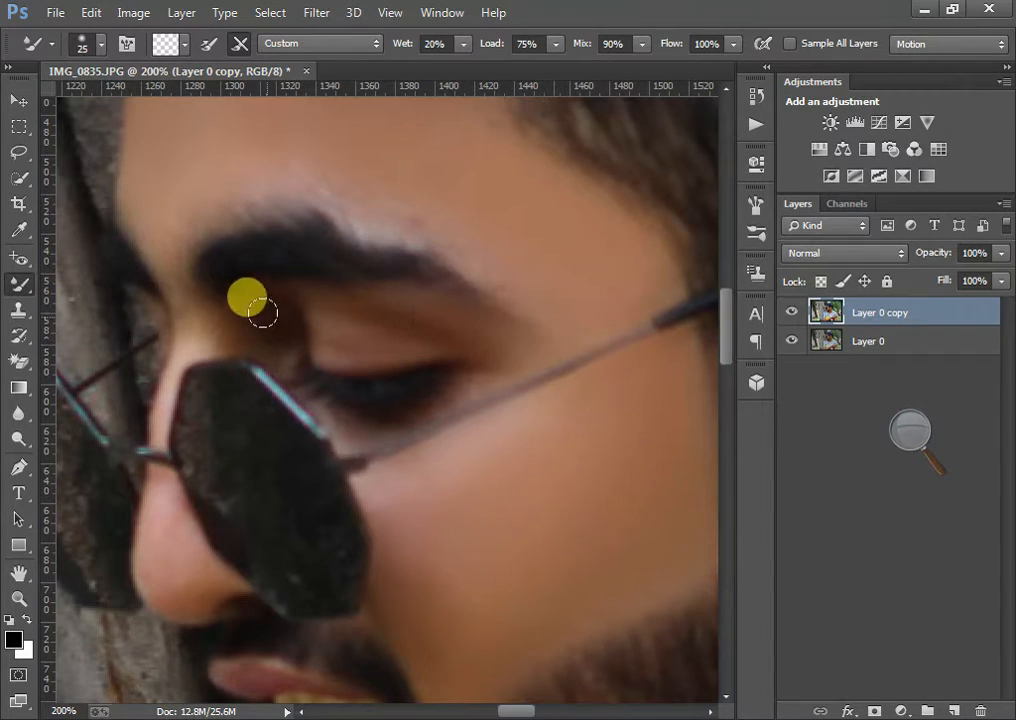
scroll(281, 324, up, 2)
key(bracketright)
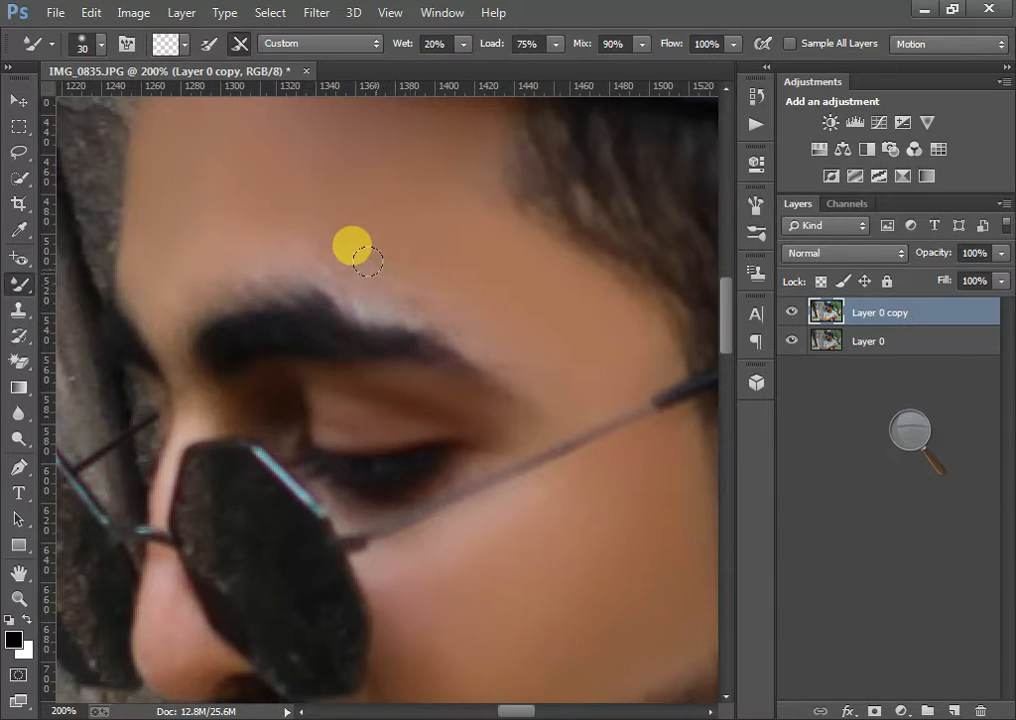
mouse_move(376, 269)
mouse_down()
mouse_move(424, 295)
mouse_move(454, 294)
mouse_move(528, 378)
mouse_move(520, 376)
mouse_move(557, 398)
mouse_move(513, 411)
mouse_move(462, 404)
mouse_move(509, 422)
mouse_move(237, 346)
mouse_move(210, 239)
mouse_move(273, 232)
mouse_move(202, 271)
mouse_move(195, 297)
mouse_move(187, 258)
mouse_move(161, 336)
mouse_move(158, 373)
mouse_up()
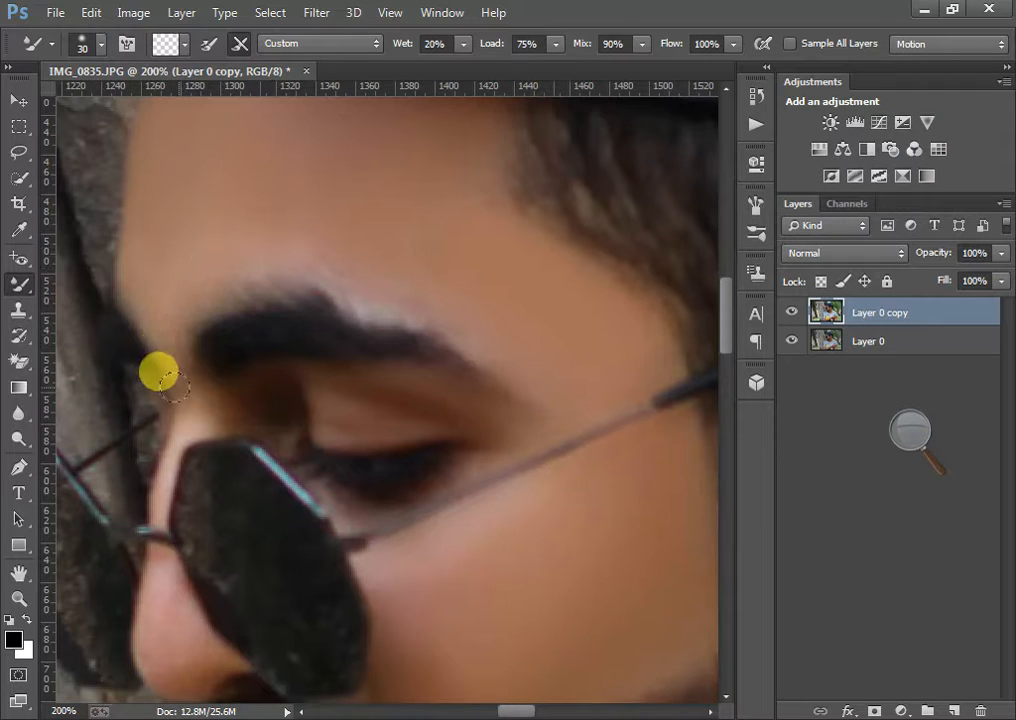
Smooth the nose bridge with the Mixer Brush at 25 and 20 px, and the lower nose at 30 px
key([)
scroll(194, 323, down, 4)
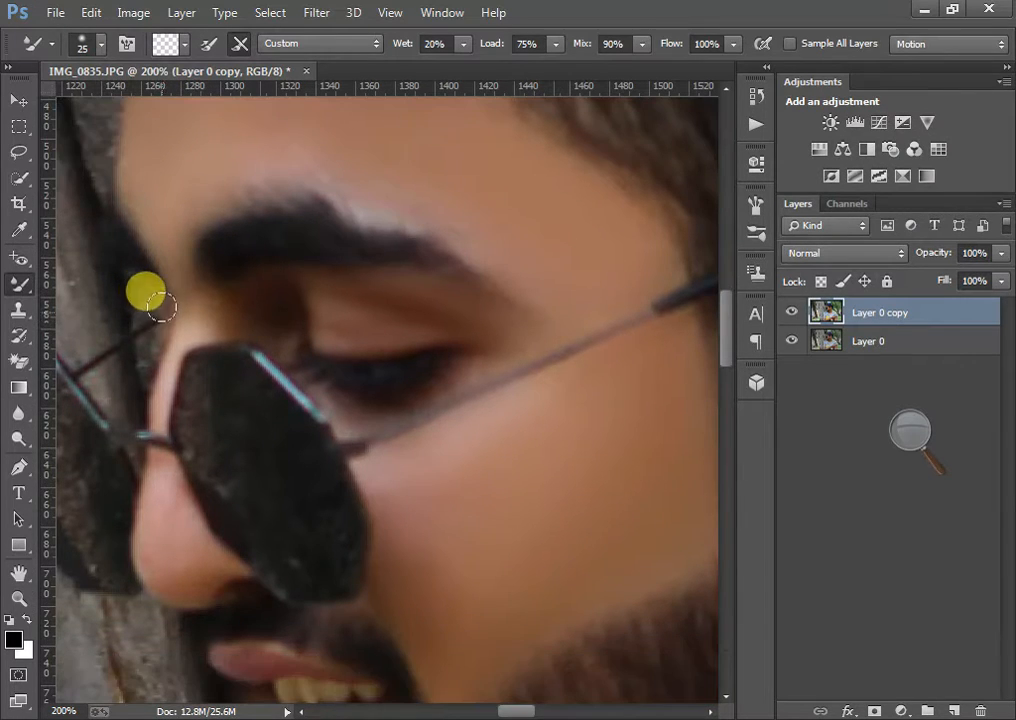
drag(178, 317, 159, 378)
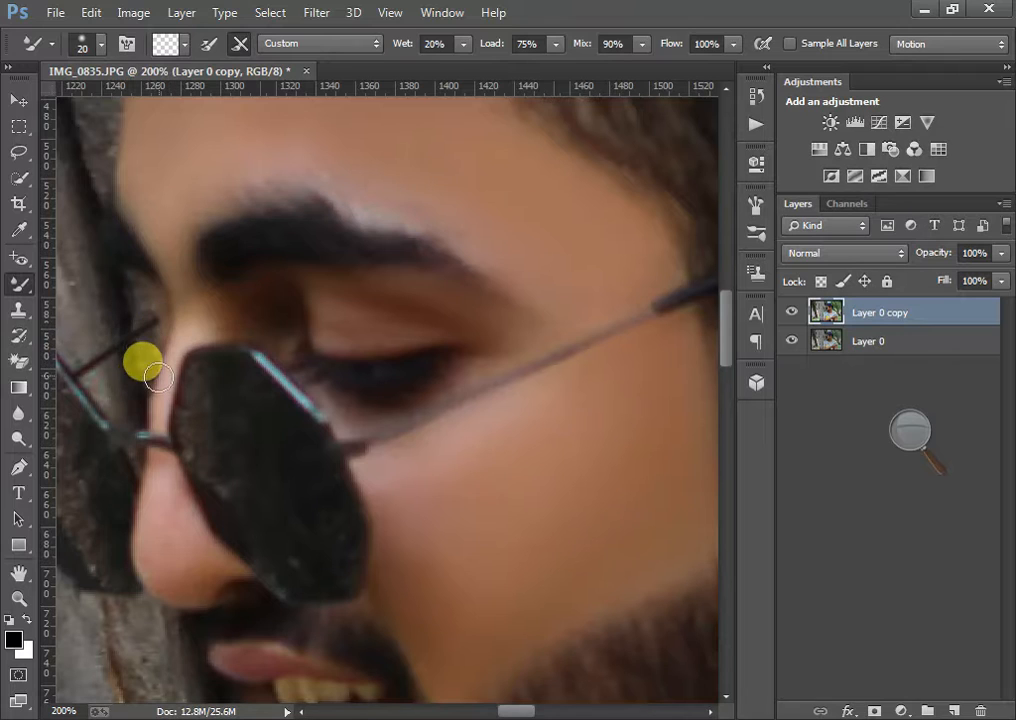
scroll(160, 390, down, 2)
key(])
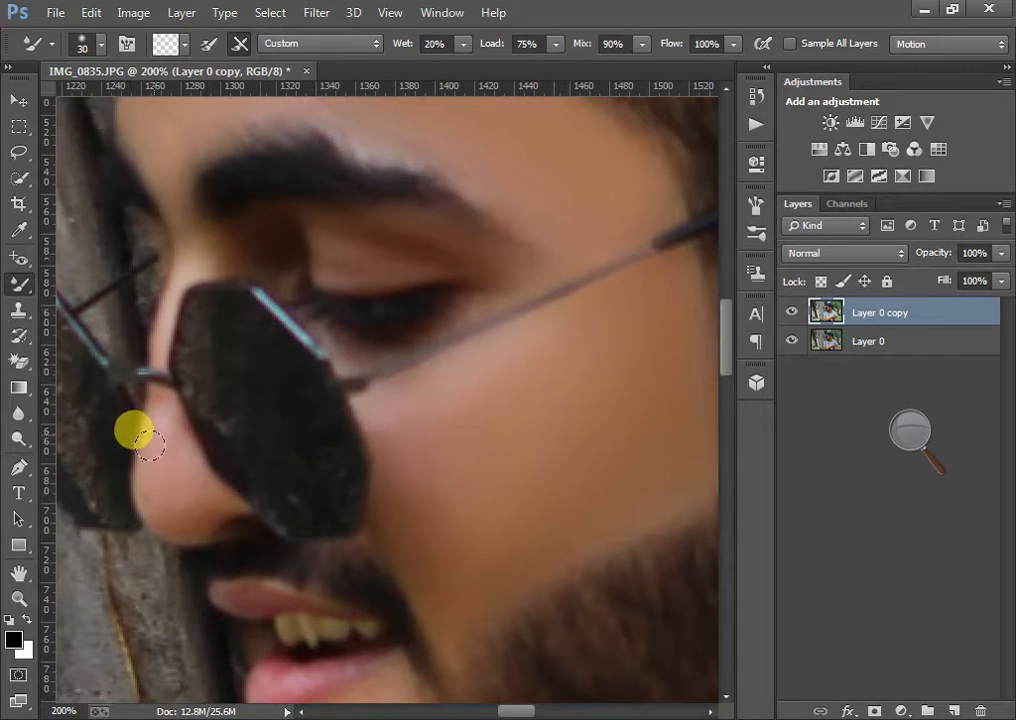
mouse_move(148, 446)
mouse_down()
mouse_move(197, 486)
mouse_move(204, 511)
mouse_move(175, 457)
mouse_move(182, 424)
mouse_up()
scroll(182, 424, down, 1)
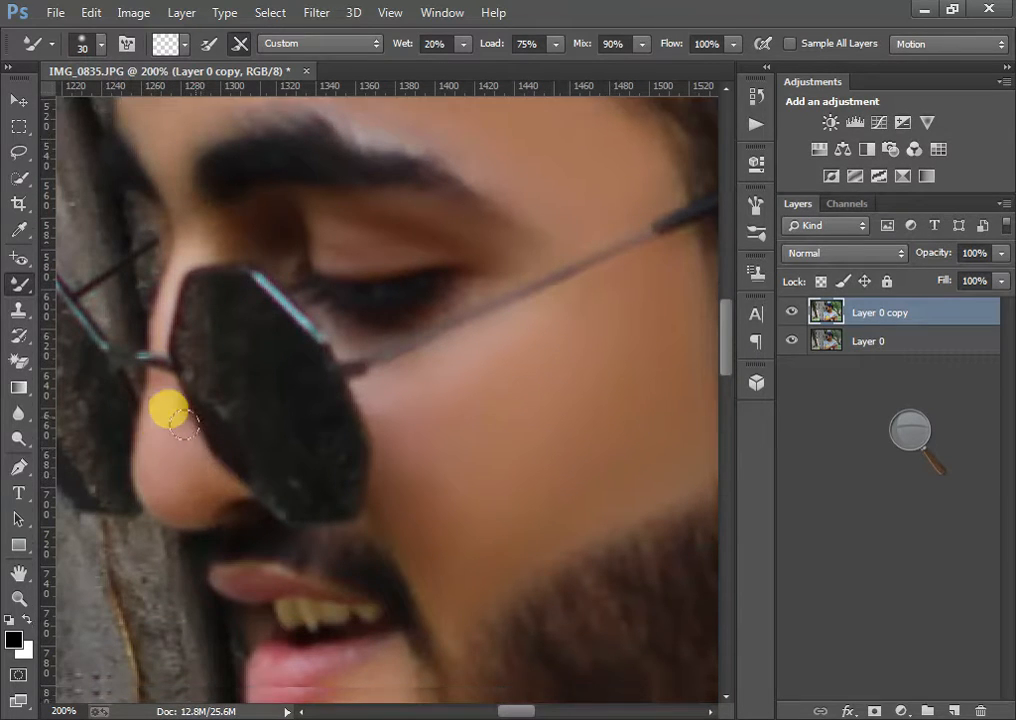
Blend the skin beside the mouth and the bare patch below the lower lip with a 35 px Mixer Brush
scroll(168, 418, down, 10)
scroll(190, 418, up, 3)
key(])
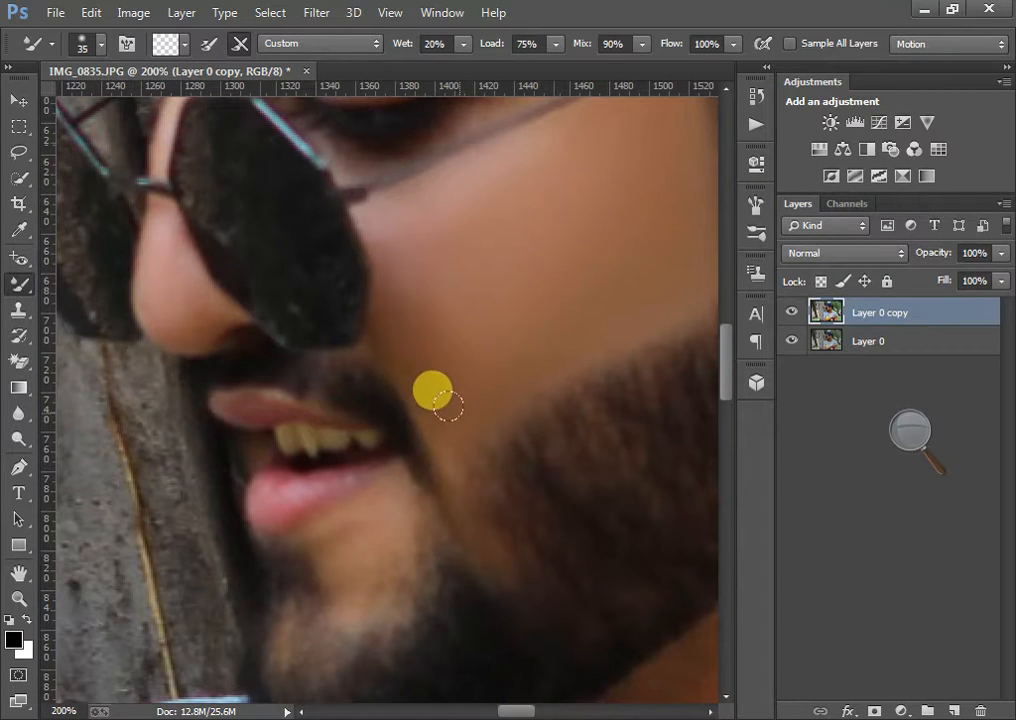
scroll(420, 405, down, 2)
scroll(300, 350, down, 1)
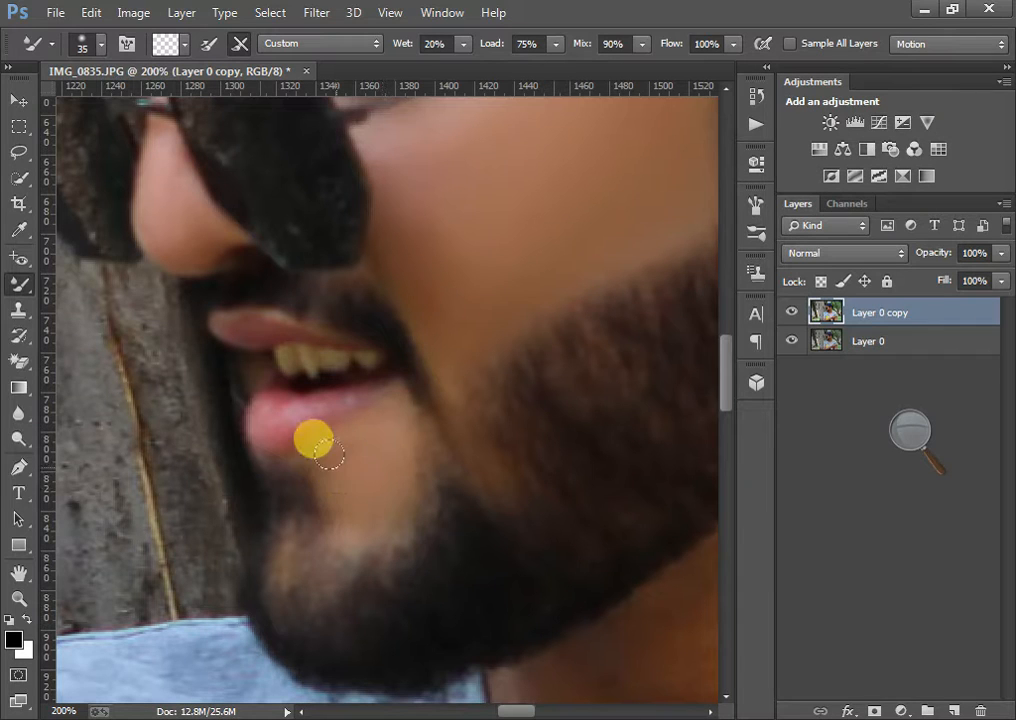
Smooth the lower and upper lips with the Mixer Brush, using sizes of 25 px and below down to 15 px
key(bracketleft)
mouse_move(316, 455)
mouse_down()
mouse_move(308, 420)
mouse_move(330, 405)
mouse_move(270, 421)
mouse_move(262, 409)
mouse_move(341, 405)
mouse_move(267, 427)
mouse_move(333, 411)
mouse_up()
scroll(275, 400, up, 1)
key(bracketright)
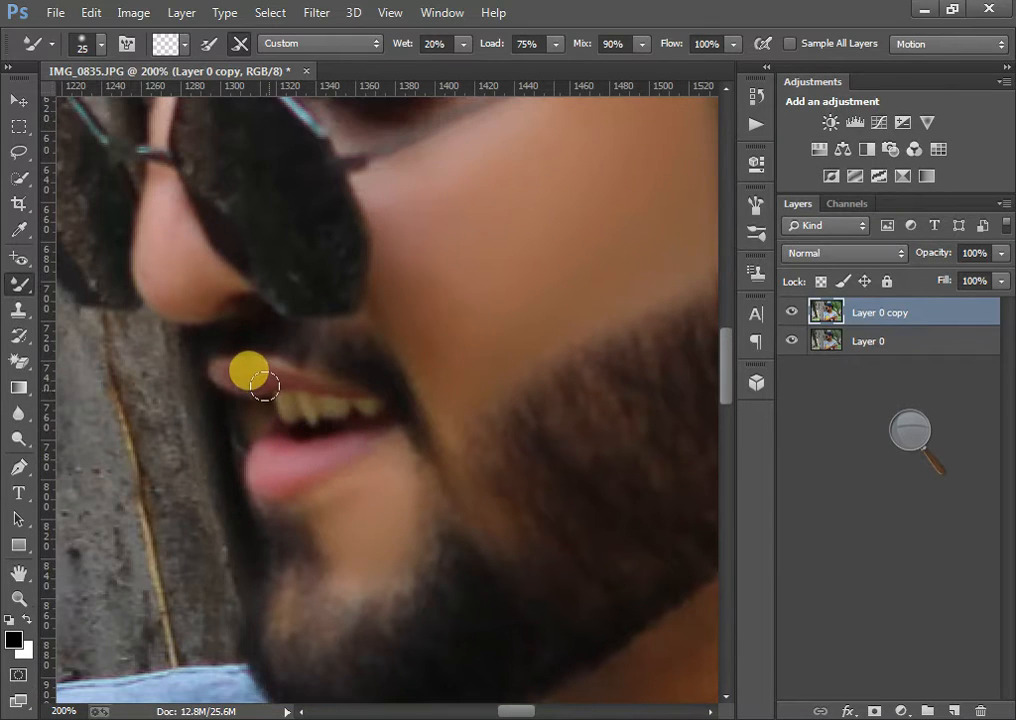
mouse_move(271, 383)
mouse_down()
mouse_move(230, 385)
mouse_move(313, 391)
mouse_move(230, 377)
mouse_move(289, 377)
mouse_move(240, 379)
mouse_move(284, 391)
mouse_up()
scroll(283, 391, down, 2)
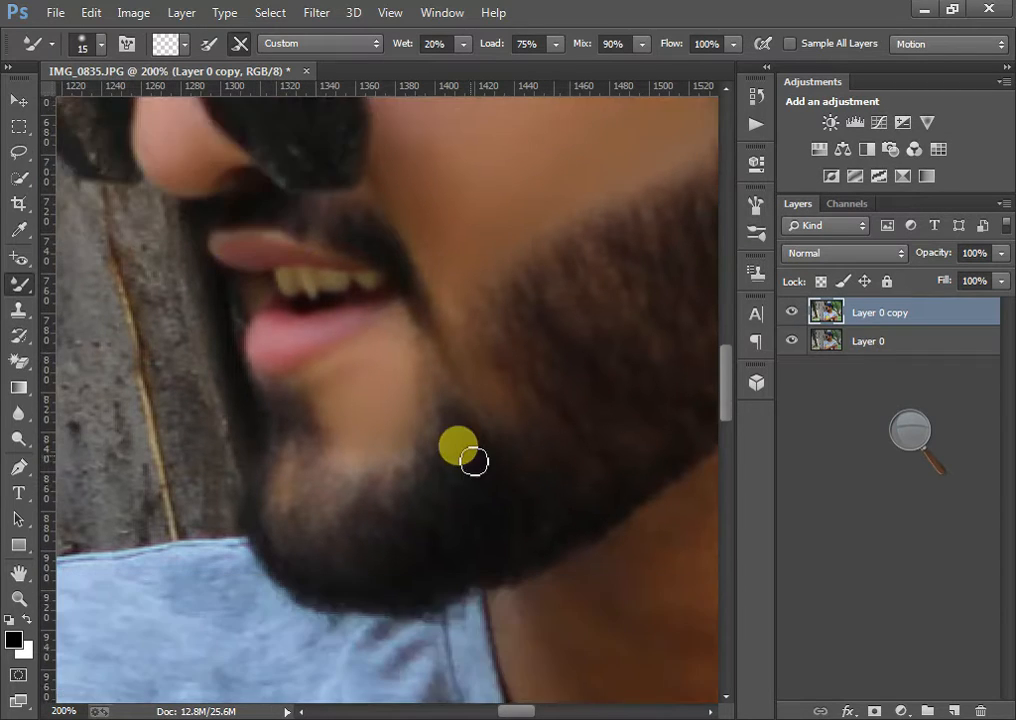
Blend the neck skin below the ear with the Mixer Brush enlarged to 80 px
drag(505, 712, 528, 710)
key(bracketright)
drag(531, 430, 525, 424)
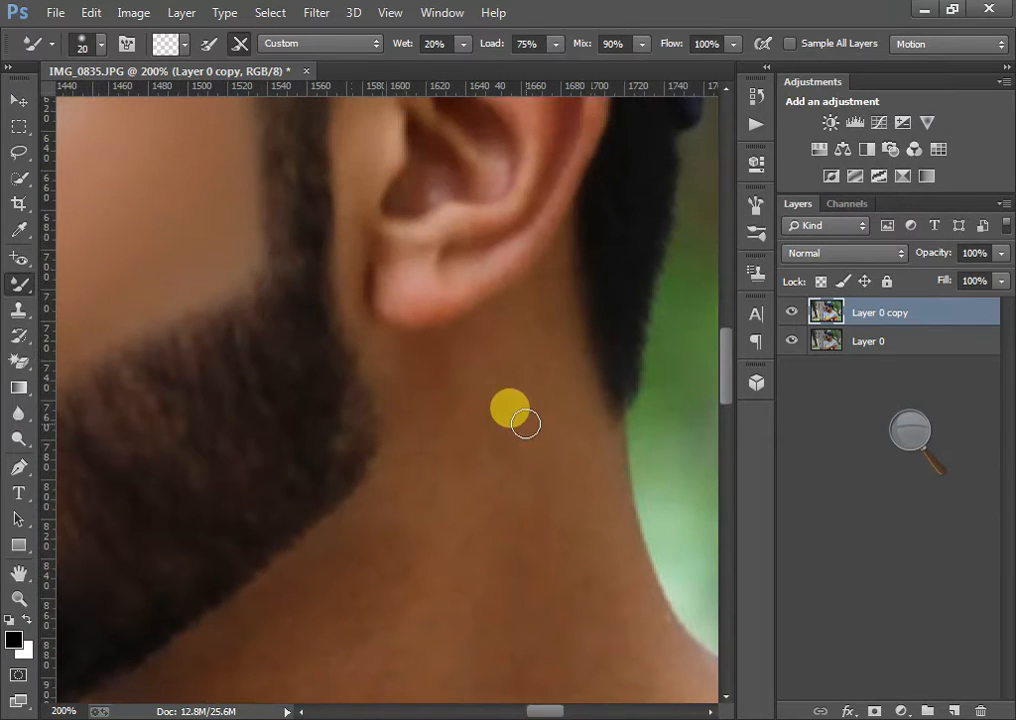
key(bracketright)
key(bracketright)
key(bracketright)
key(bracketright)
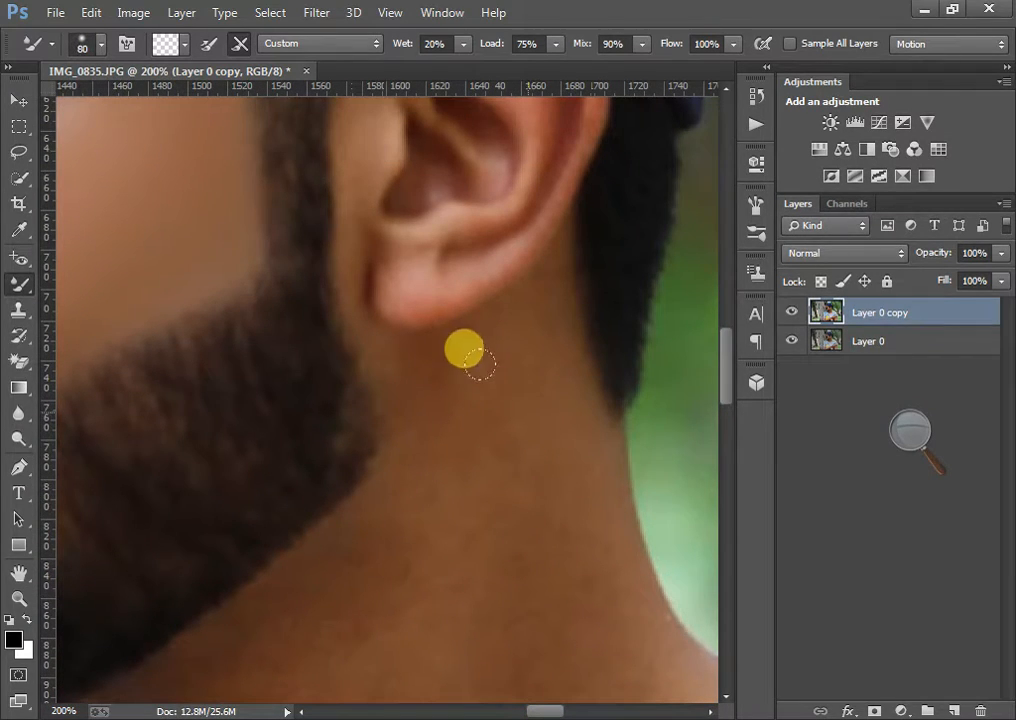
mouse_move(469, 344)
mouse_down()
mouse_move(528, 462)
mouse_move(478, 384)
mouse_move(482, 442)
mouse_move(415, 364)
mouse_move(449, 505)
mouse_move(410, 436)
mouse_move(478, 598)
mouse_move(476, 631)
mouse_up()
Smooth the side and base of the neck along the shirt collar with the Mixer Brush at 70 to 90 px
scroll(431, 509, down, 3)
mouse_move(549, 705)
mouse_down()
mouse_move(438, 492)
mouse_move(431, 397)
mouse_move(458, 440)
mouse_move(483, 455)
mouse_up()
key(bracketleft)
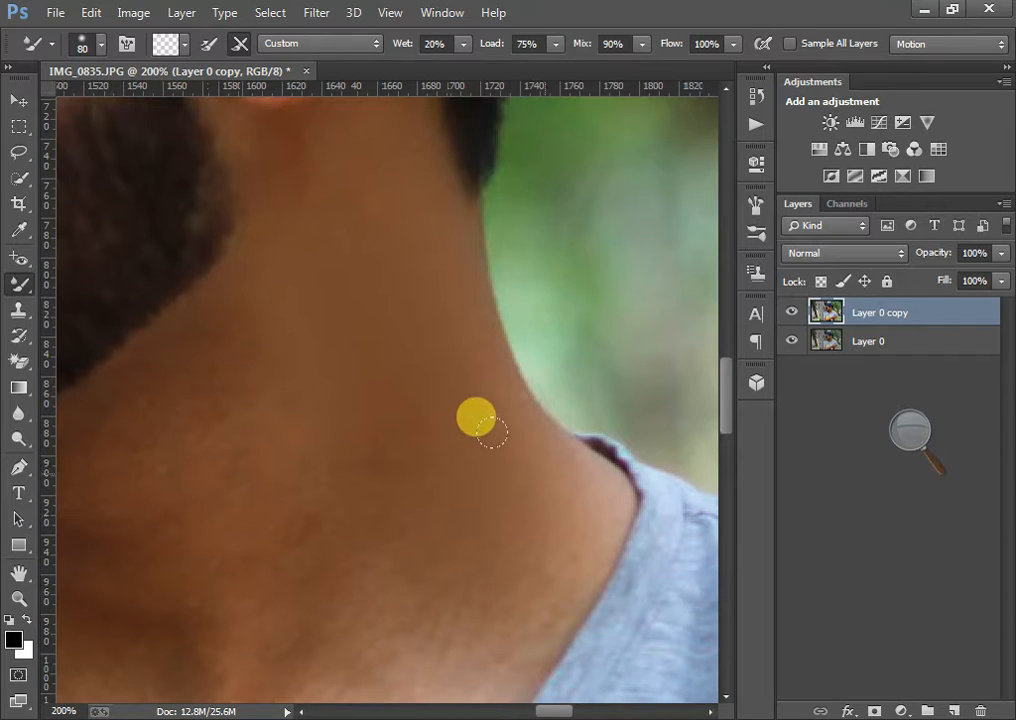
scroll(450, 465, down, 2)
key(bracketright)
scroll(450, 430, down, 3)
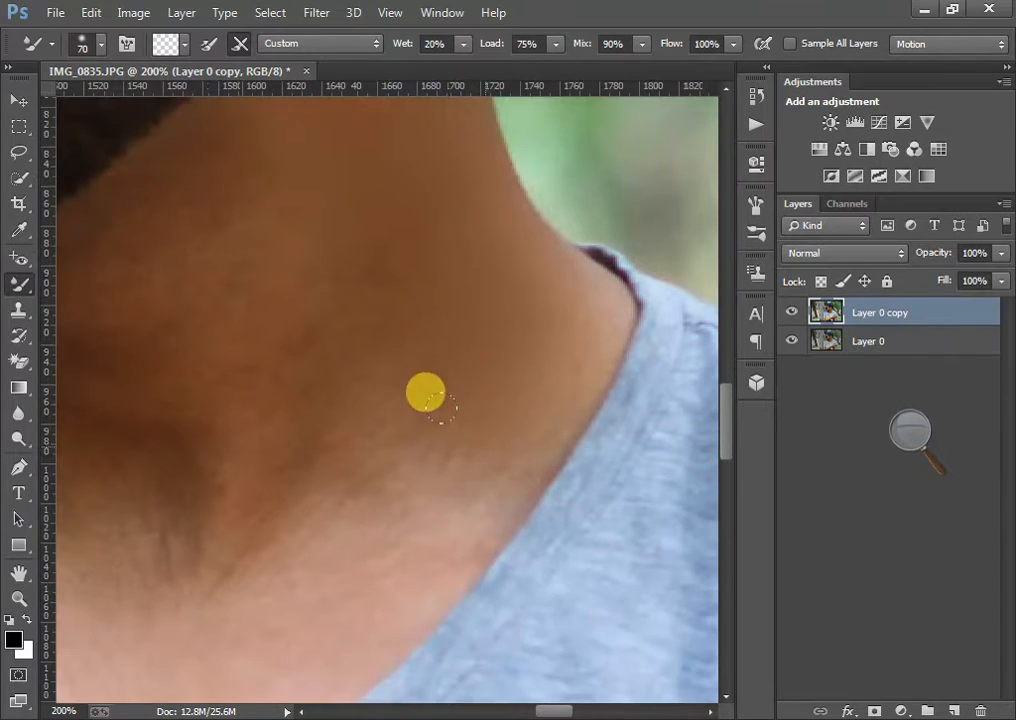
key(bracketright)
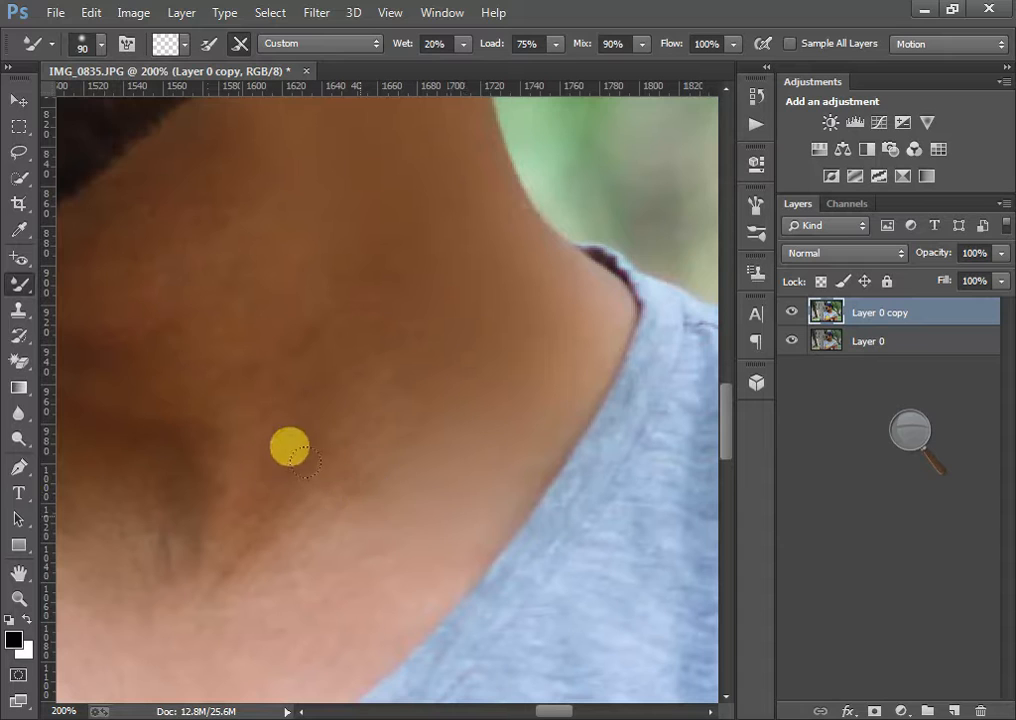
Smooth the neck and throat skin below the beard with the Mixer Brush enlarged to 100 and 125 px
scroll(356, 388, up, 2)
key(bracketright)
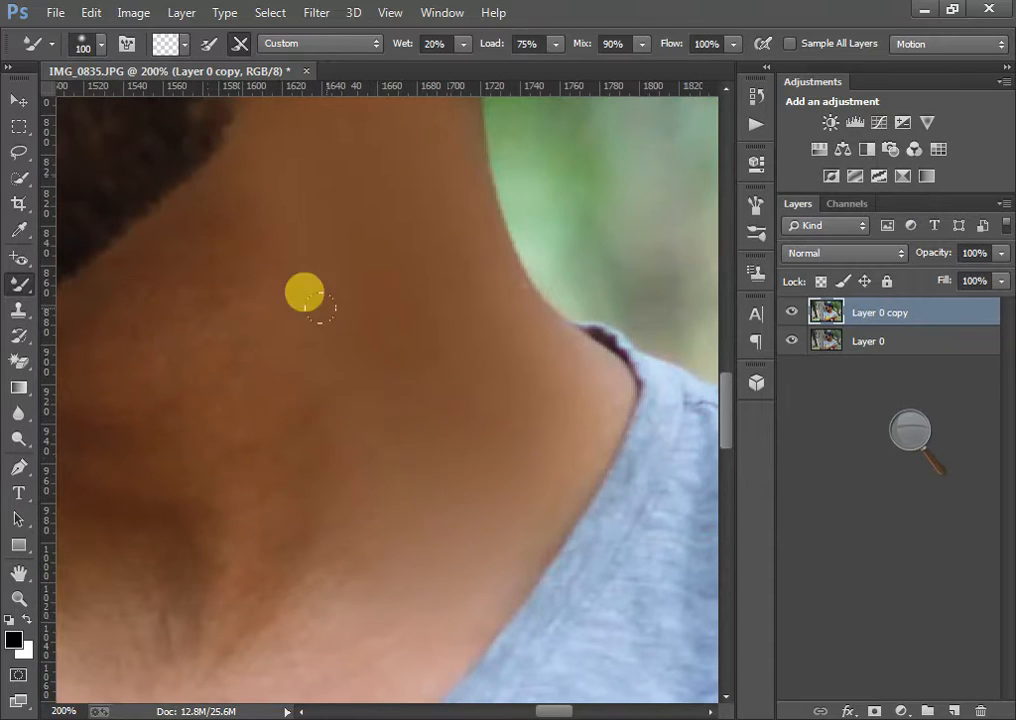
drag(560, 710, 544, 714)
scroll(420, 311, down, 2)
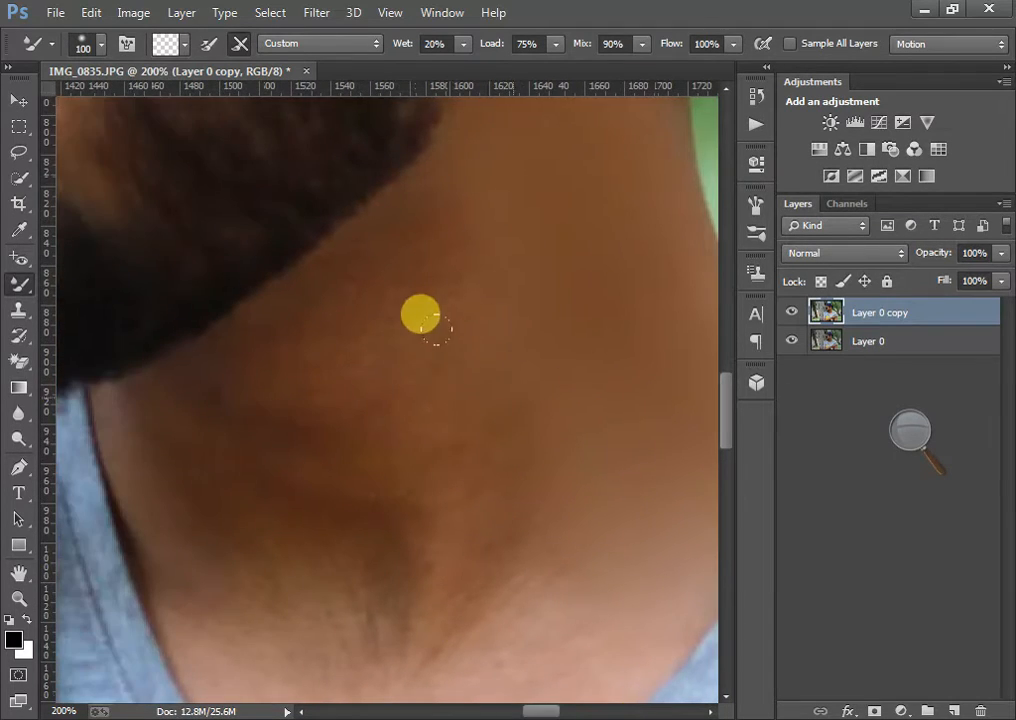
key(bracketright)
scroll(403, 235, down, 5)
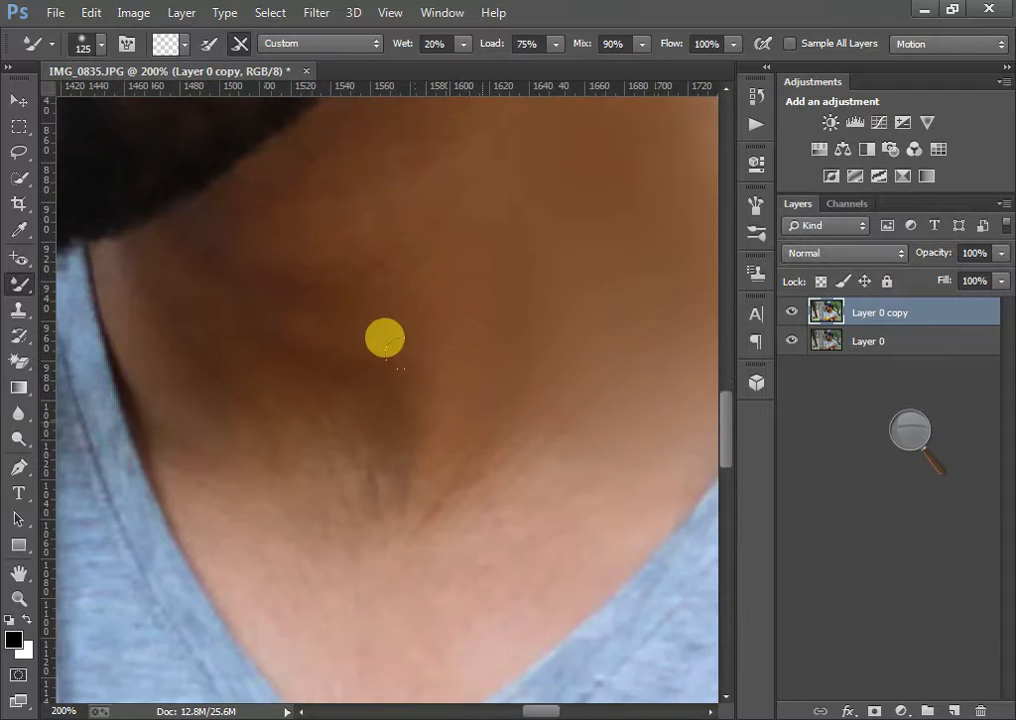
Blend the throat shadow and the chest skin inside the shirt's V-neck with the Mixer Brush at 100 down to 80 px
key(bracketleft)
scroll(460, 415, down, 2)
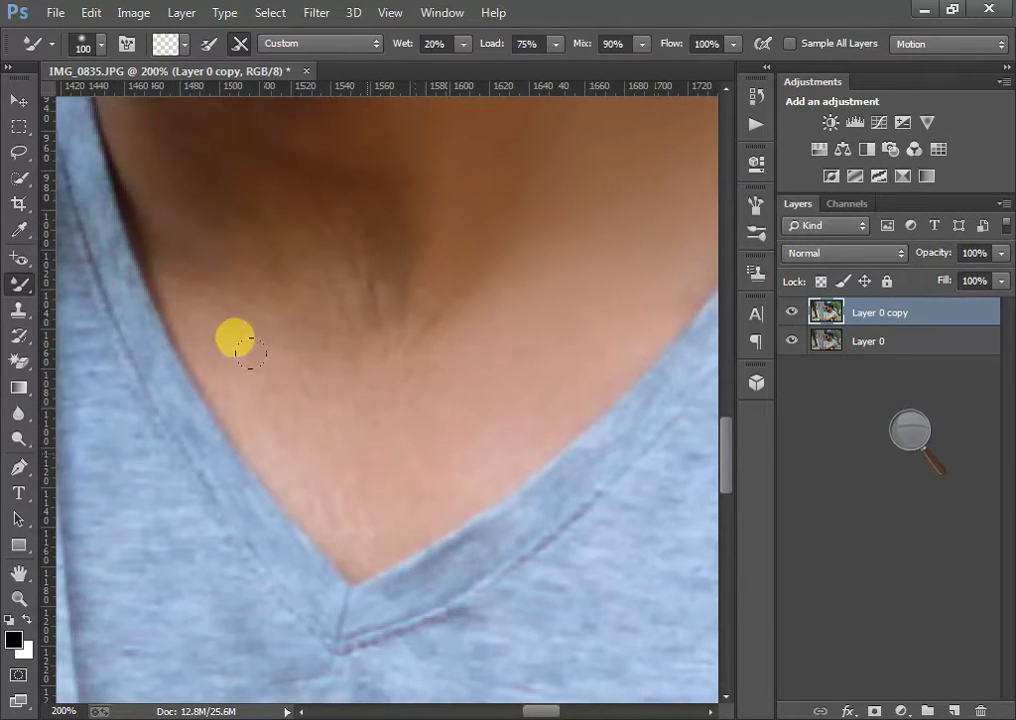
scroll(313, 235, up, 2)
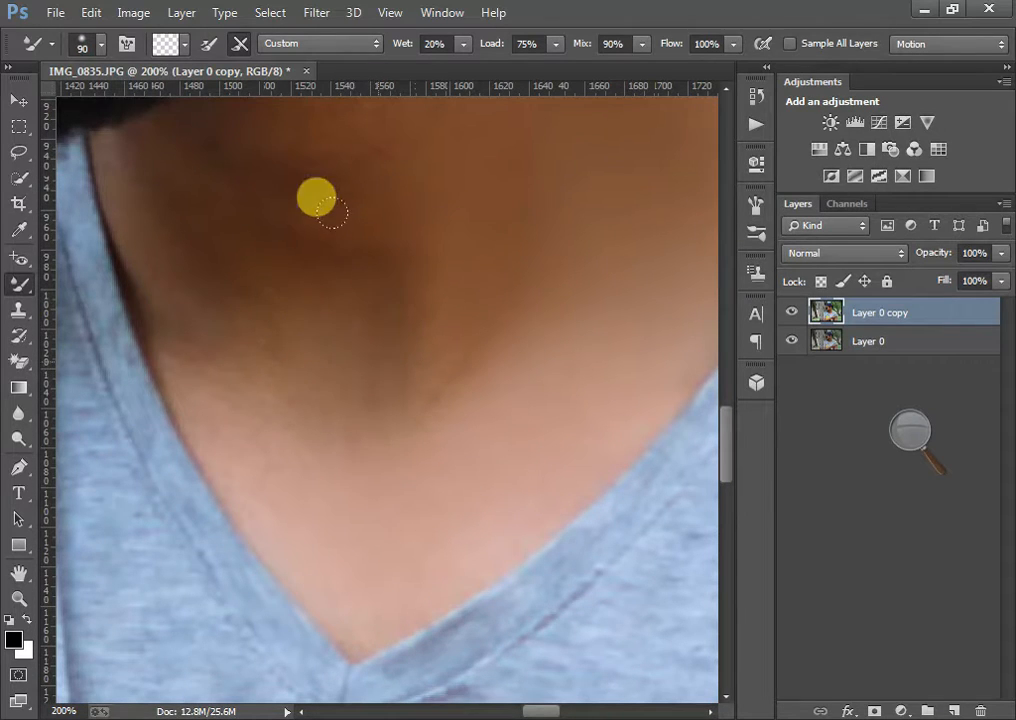
scroll(346, 207, down, 2)
scroll(375, 250, up, 2)
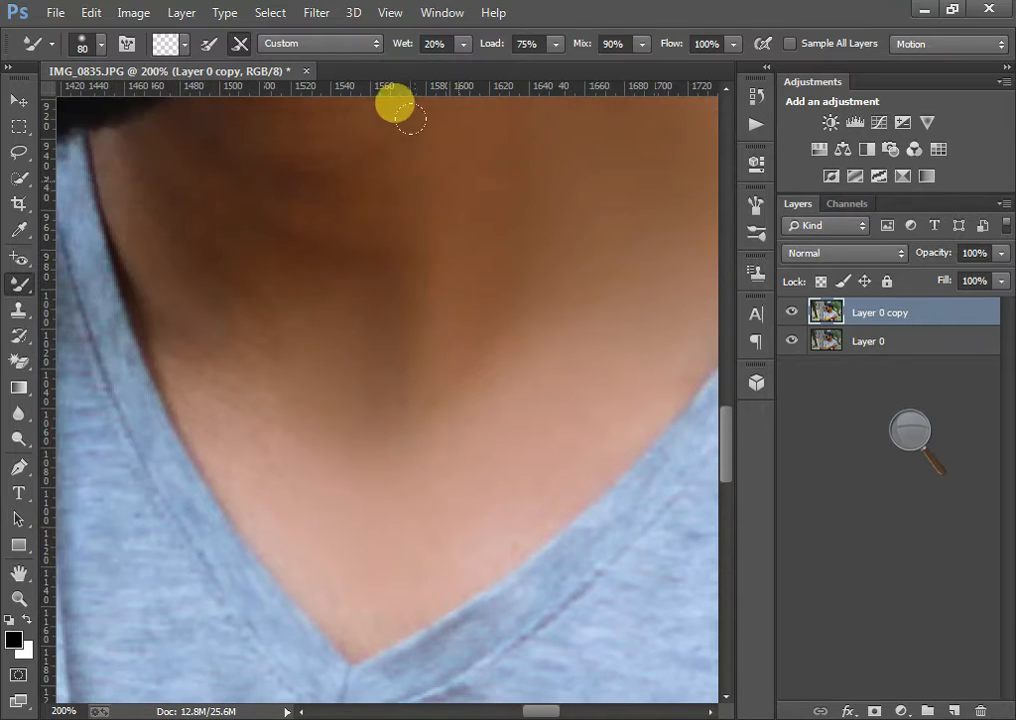
key(bracketleft)
scroll(324, 483, up, 7)
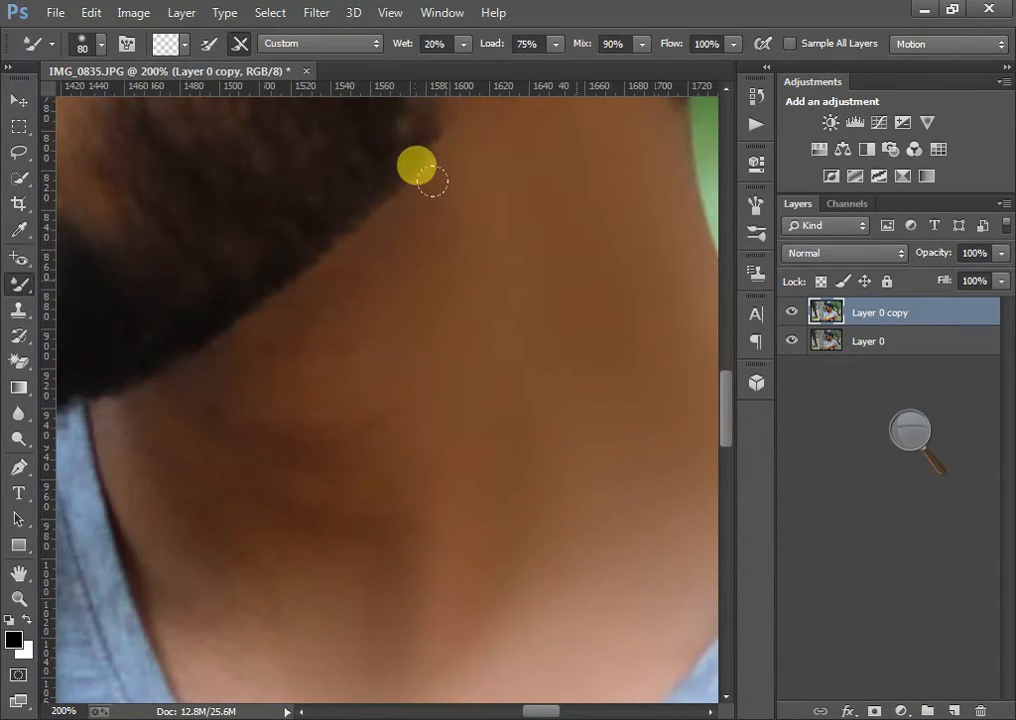
Even out the shadowed lower neck and the skin along the collar edge with a 60 px Mixer Brush
scroll(280, 292, down, 2)
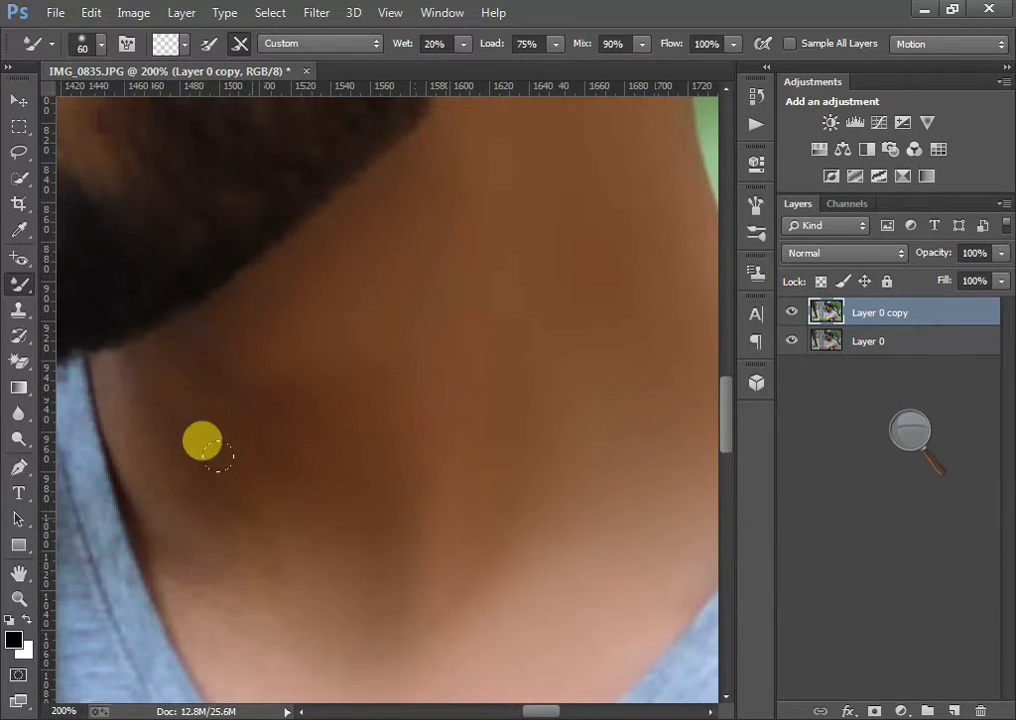
scroll(250, 522, down, 3)
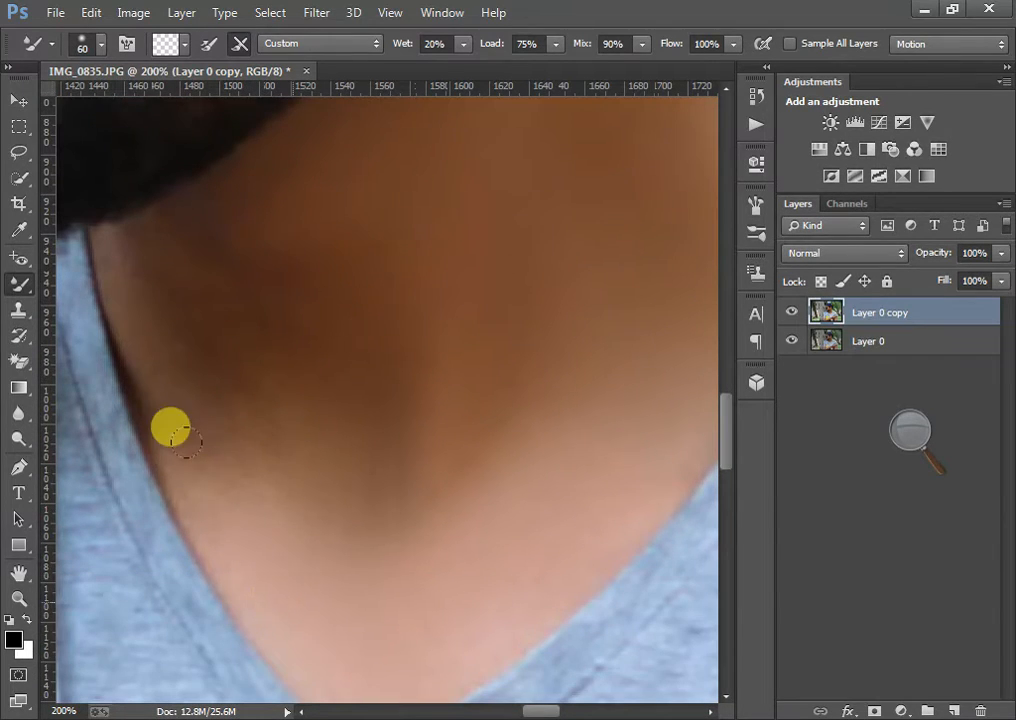
scroll(265, 462, down, 2)
scroll(275, 470, down, 2)
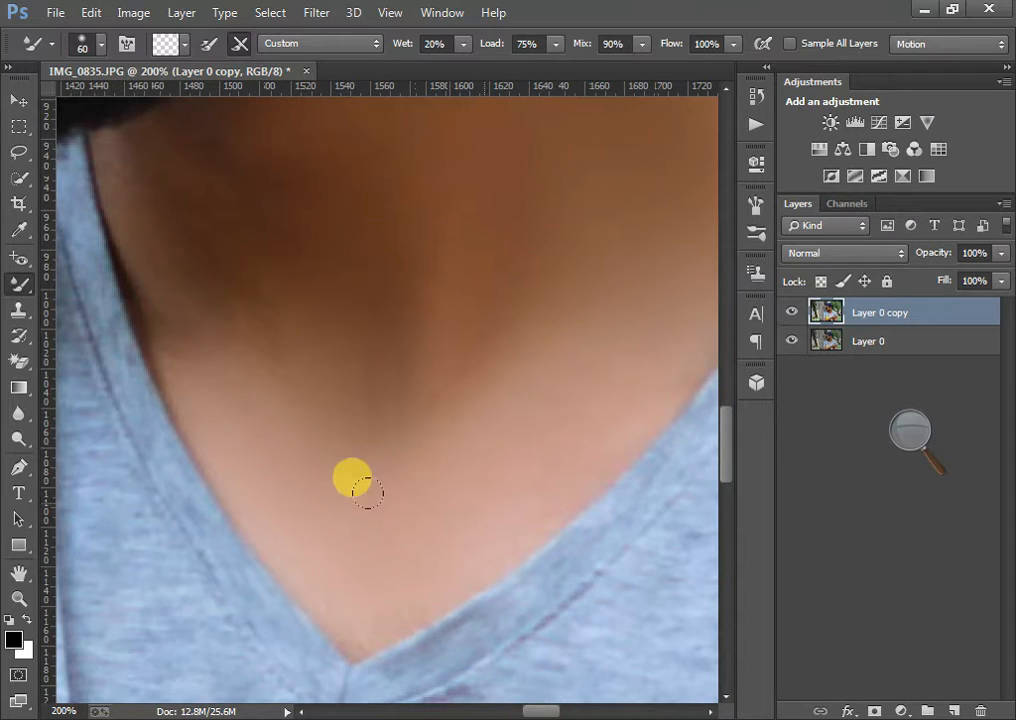
scroll(271, 465, up, 3)
scroll(240, 455, up, 2)
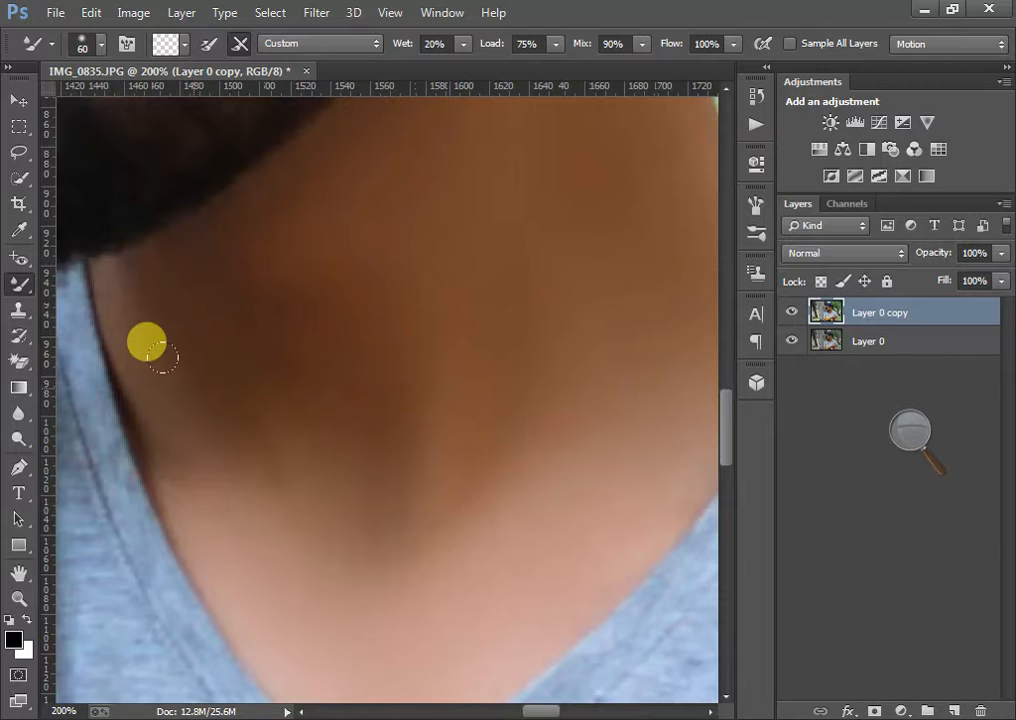
scroll(175, 370, up, 2)
Smooth the neck skin under the beard and at the top of the collar with the Mixer Brush at 50 to 70 px
key(bracketright)
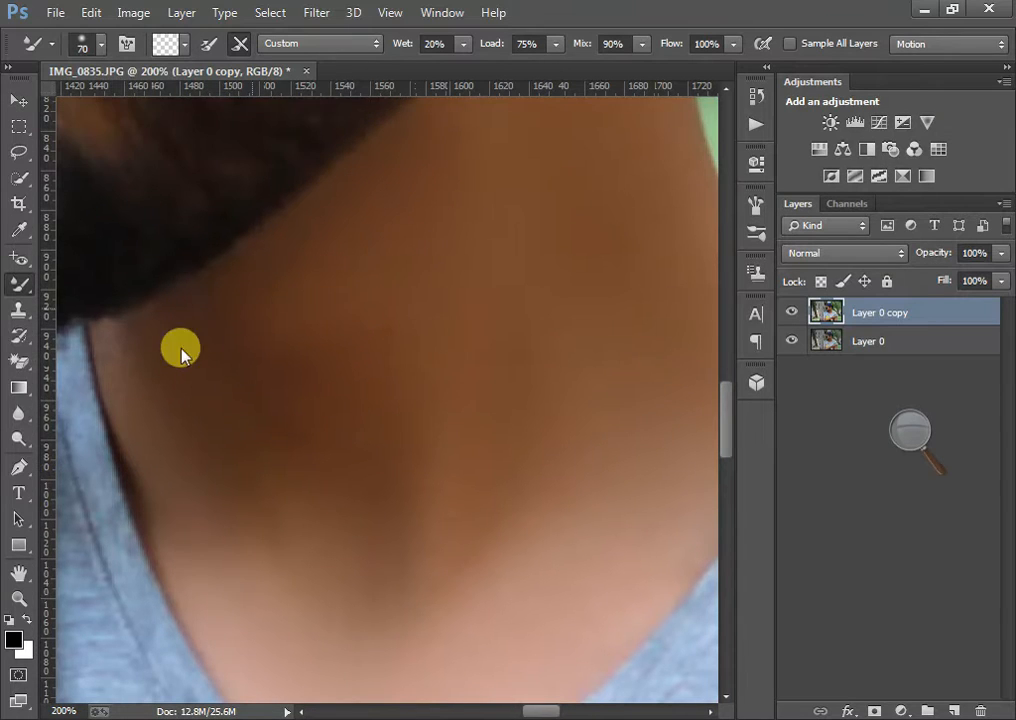
scroll(218, 306, up, 2)
scroll(154, 304, down, 4)
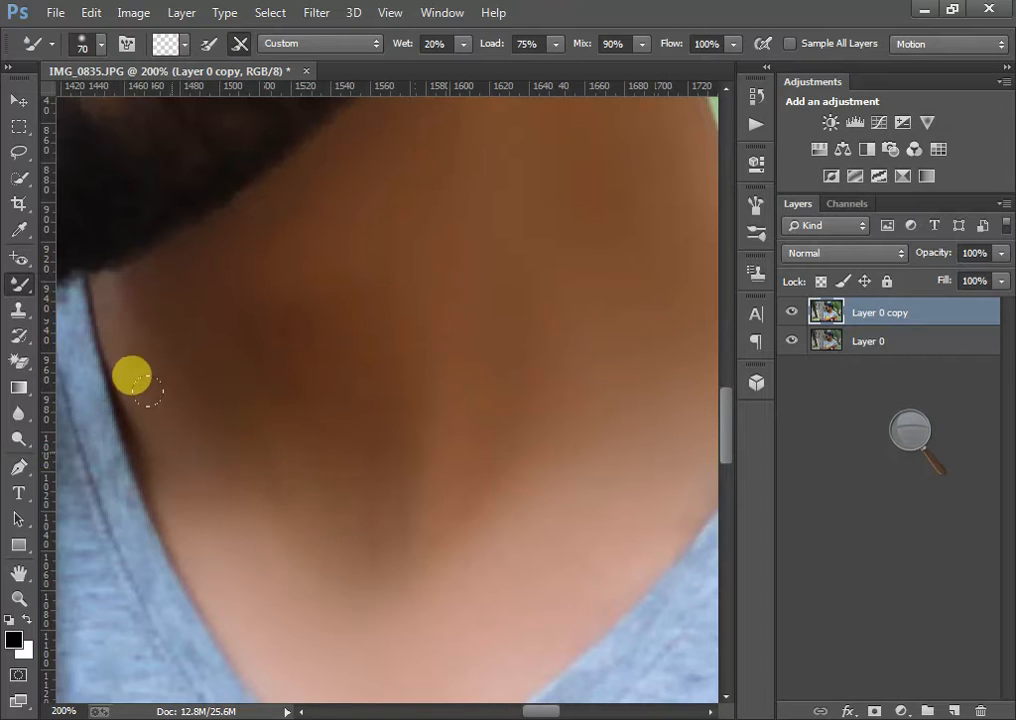
scroll(140, 420, up, 3)
key(bracketleft)
scroll(138, 420, up, 2)
key(bracketleft)
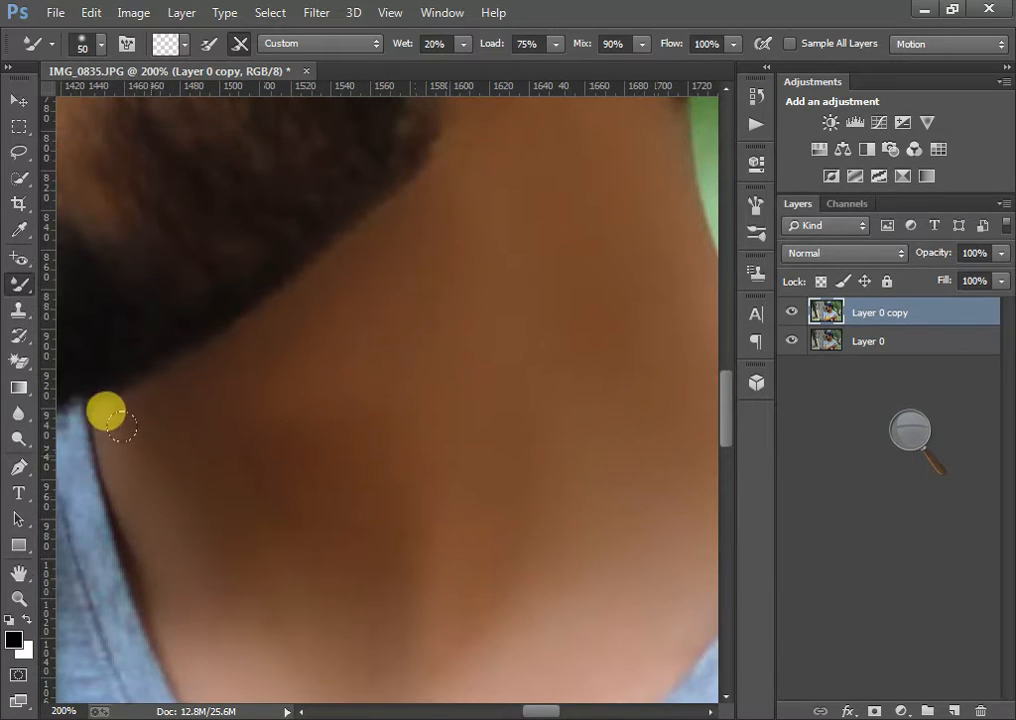
scroll(117, 425, up, 3)
key(bracketright)
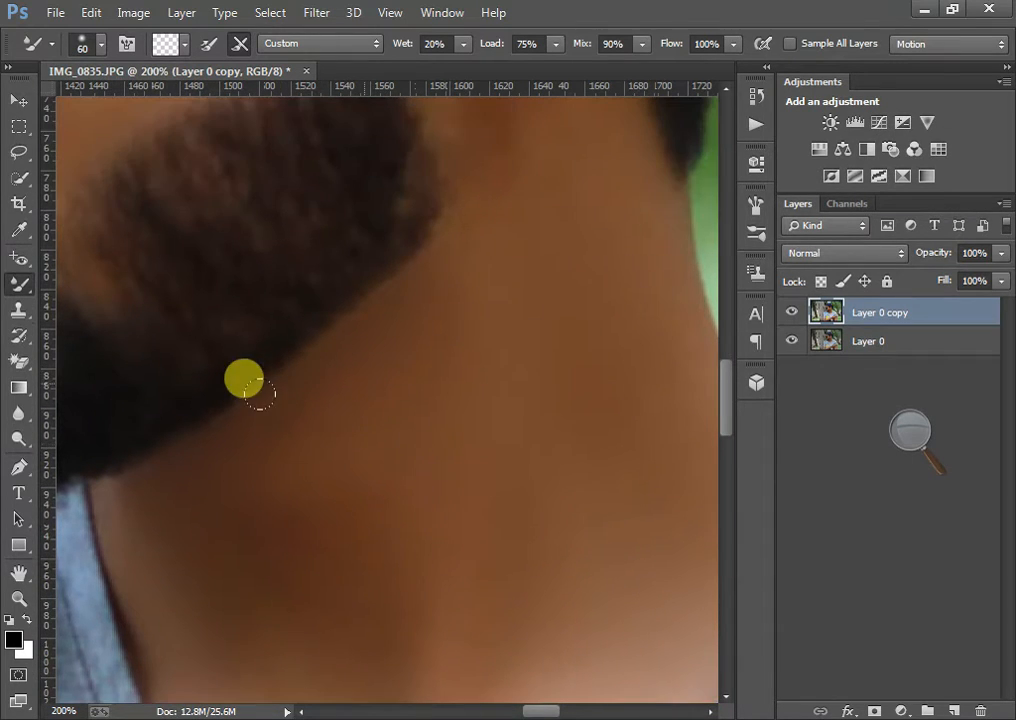
Blend the neck skin below and behind the earlobe with the Mixer Brush at 60 px, reduced to 30 px near the ear
scroll(420, 352, up, 6)
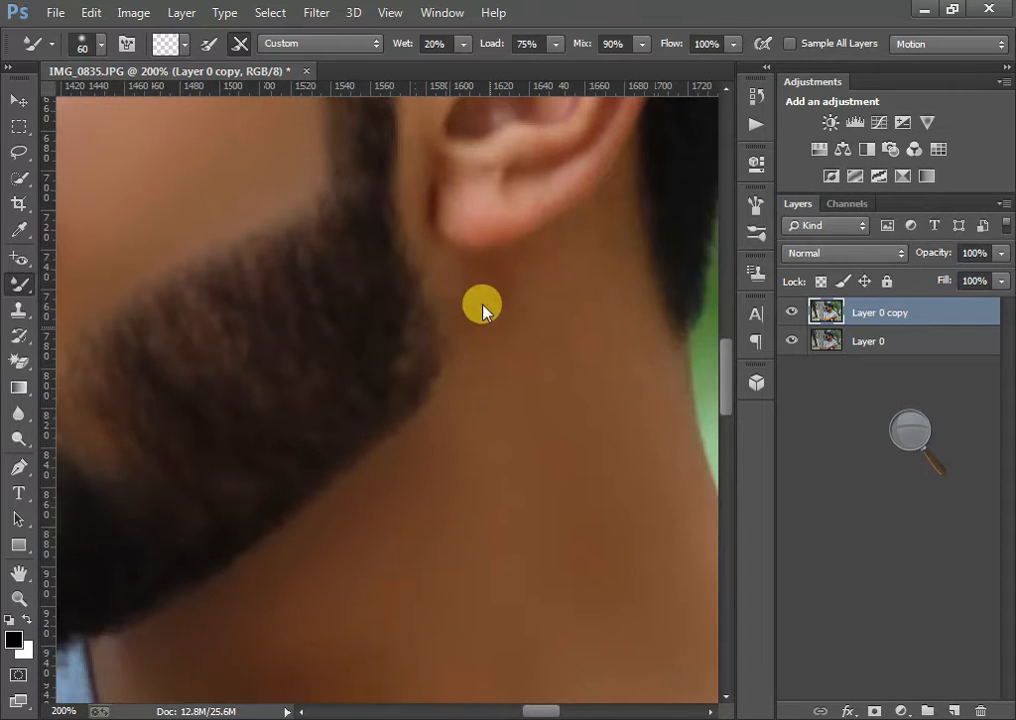
scroll(466, 340, up, 1)
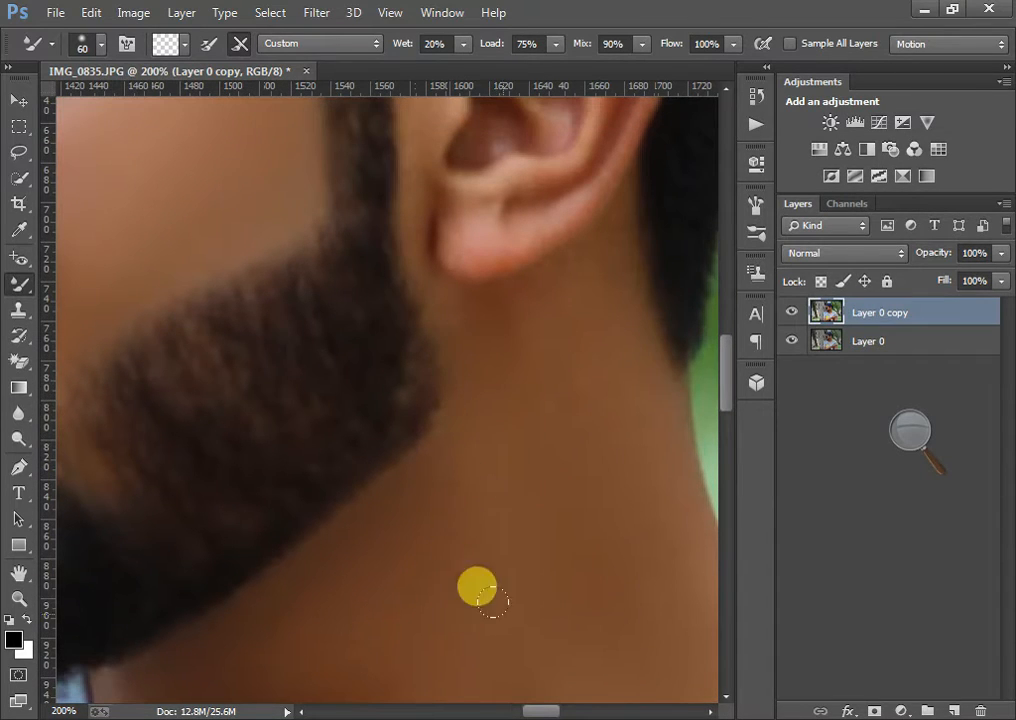
drag(535, 712, 545, 711)
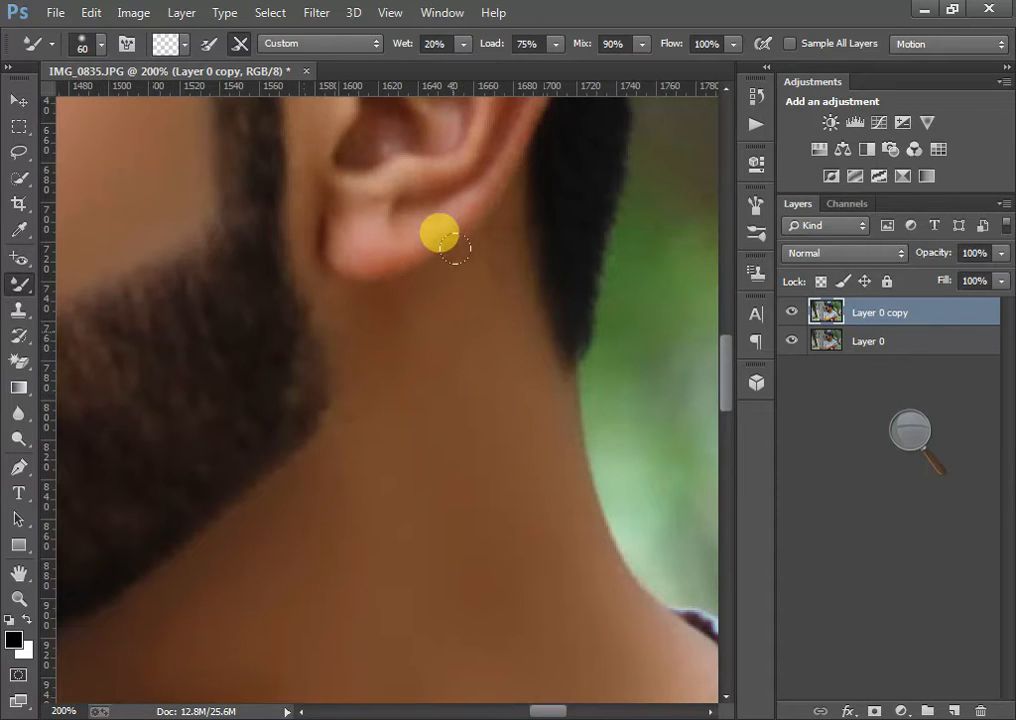
scroll(429, 346, up, 3)
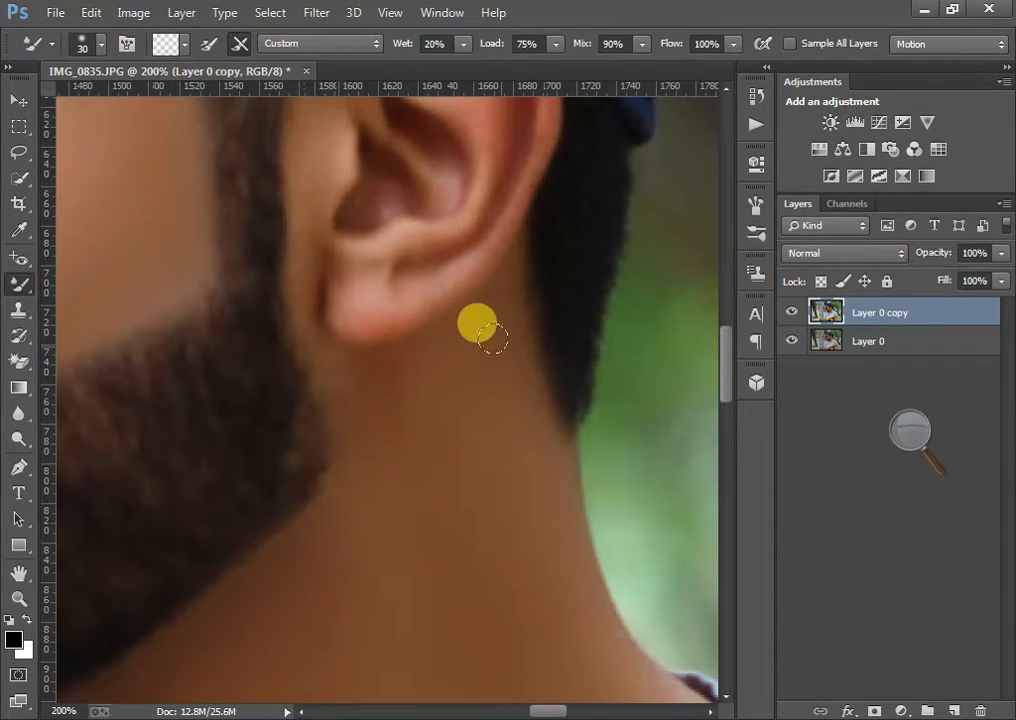
key(bracketleft)
mouse_move(496, 286)
mouse_down()
mouse_move(507, 338)
mouse_move(518, 269)
mouse_move(492, 351)
mouse_move(504, 281)
mouse_move(523, 365)
mouse_move(437, 414)
mouse_move(351, 428)
mouse_move(299, 380)
mouse_move(307, 307)
mouse_up()
Smooth the ear and the strip of skin in front of it with a 30 px Mixer Brush
scroll(352, 427, up, 5)
key(bracketright)
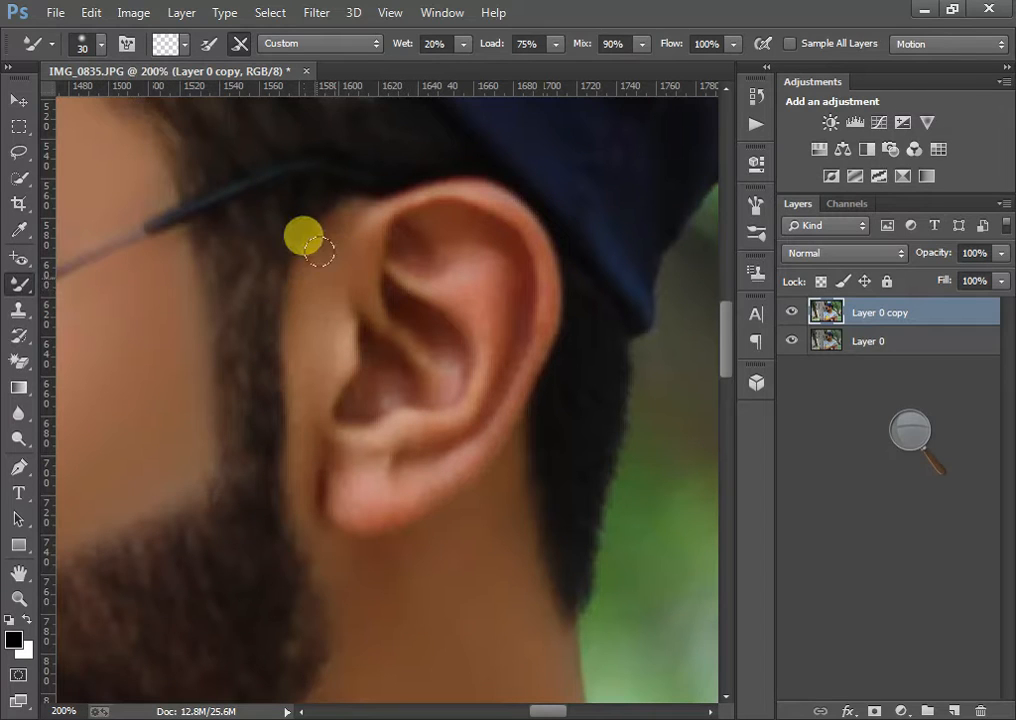
mouse_move(332, 262)
mouse_down()
mouse_move(302, 281)
mouse_move(297, 398)
mouse_move(320, 479)
mouse_up()
scroll(274, 426, down, 1)
mouse_move(339, 524)
mouse_down()
mouse_move(340, 557)
mouse_move(336, 531)
mouse_move(384, 595)
mouse_move(417, 525)
mouse_move(355, 559)
mouse_move(336, 502)
mouse_move(288, 433)
mouse_move(321, 434)
mouse_move(280, 349)
mouse_move(291, 351)
mouse_move(310, 449)
mouse_move(290, 330)
mouse_move(335, 409)
mouse_move(370, 428)
mouse_move(360, 414)
mouse_move(365, 434)
mouse_move(444, 385)
mouse_move(416, 410)
mouse_move(468, 386)
mouse_move(522, 300)
mouse_move(517, 272)
mouse_move(471, 218)
mouse_move(471, 232)
mouse_move(465, 211)
mouse_move(500, 205)
mouse_move(494, 197)
mouse_move(402, 172)
mouse_move(430, 196)
mouse_move(415, 176)
mouse_move(489, 182)
mouse_move(522, 221)
mouse_move(501, 340)
mouse_move(451, 400)
mouse_up()
scroll(336, 410, up, 1)
scroll(450, 330, up, 3)
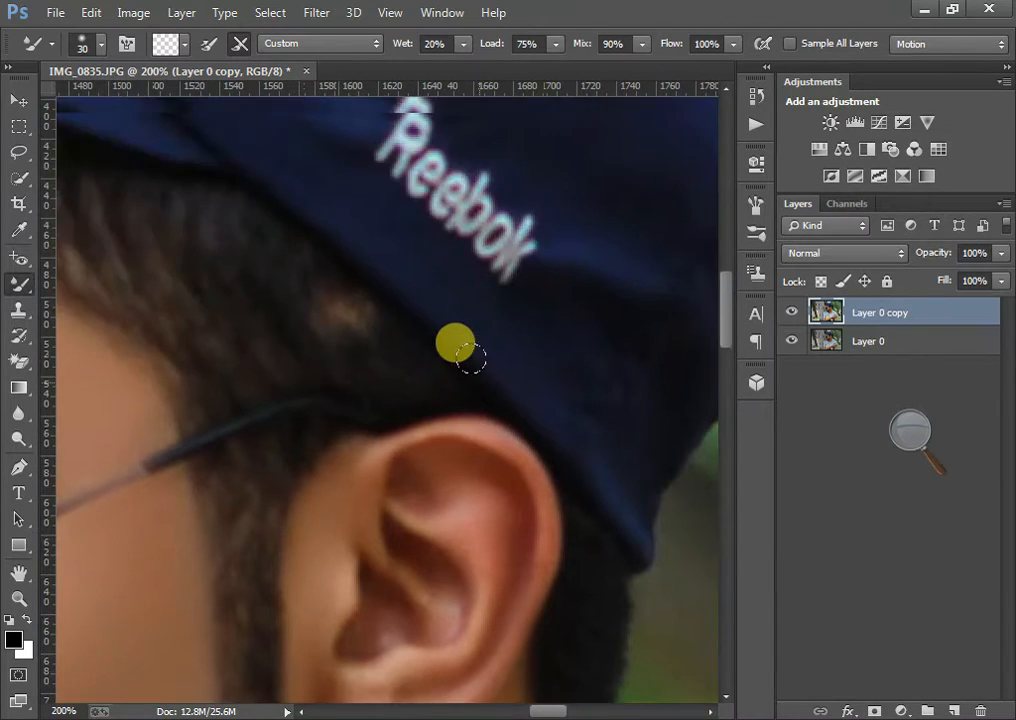
Blend the neck skin along the beard edge below the ear with a 35 px Mixer Brush
scroll(300, 340, down, 3)
scroll(355, 480, down, 4)
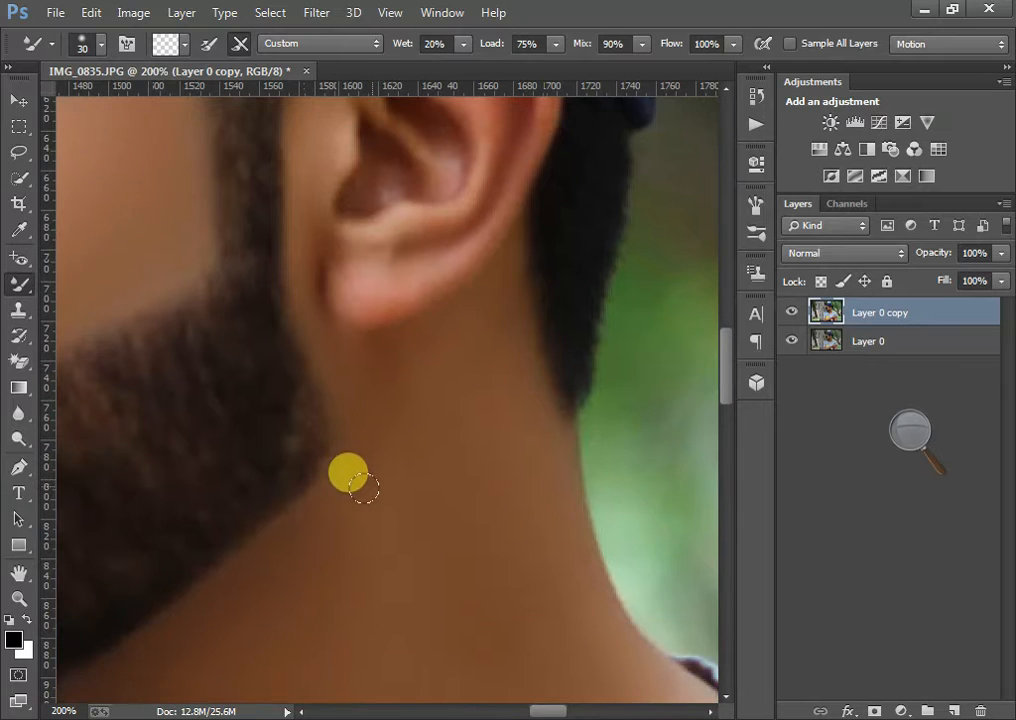
key(bracketleft)
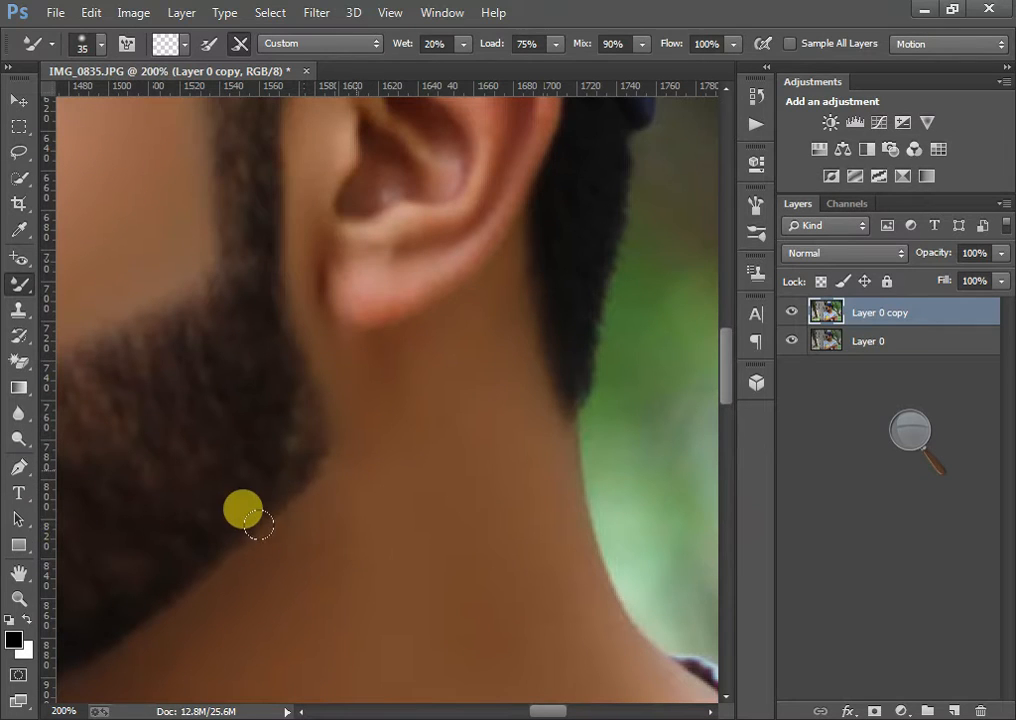
mouse_move(257, 522)
mouse_down()
mouse_move(362, 422)
mouse_move(348, 370)
mouse_move(340, 470)
mouse_move(516, 397)
mouse_up()
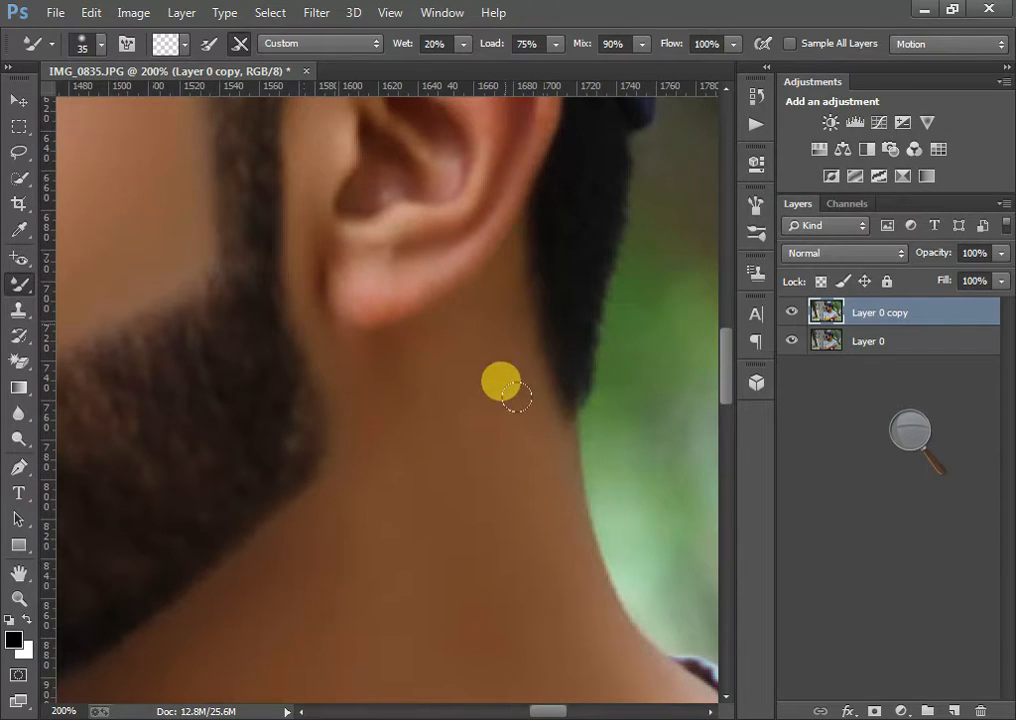
scroll(513, 358, down, 5)
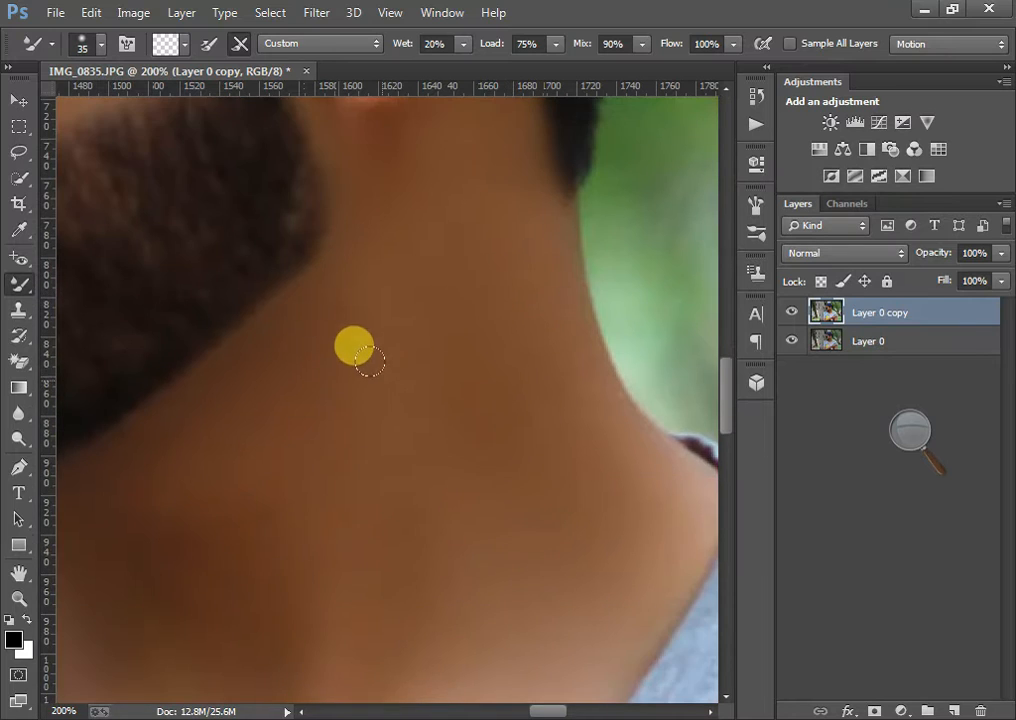
Touch up the cheek and forehead skin with the Mixer Brush at 80 px, reduced to 70 and 60 px
scroll(395, 313, down, 3)
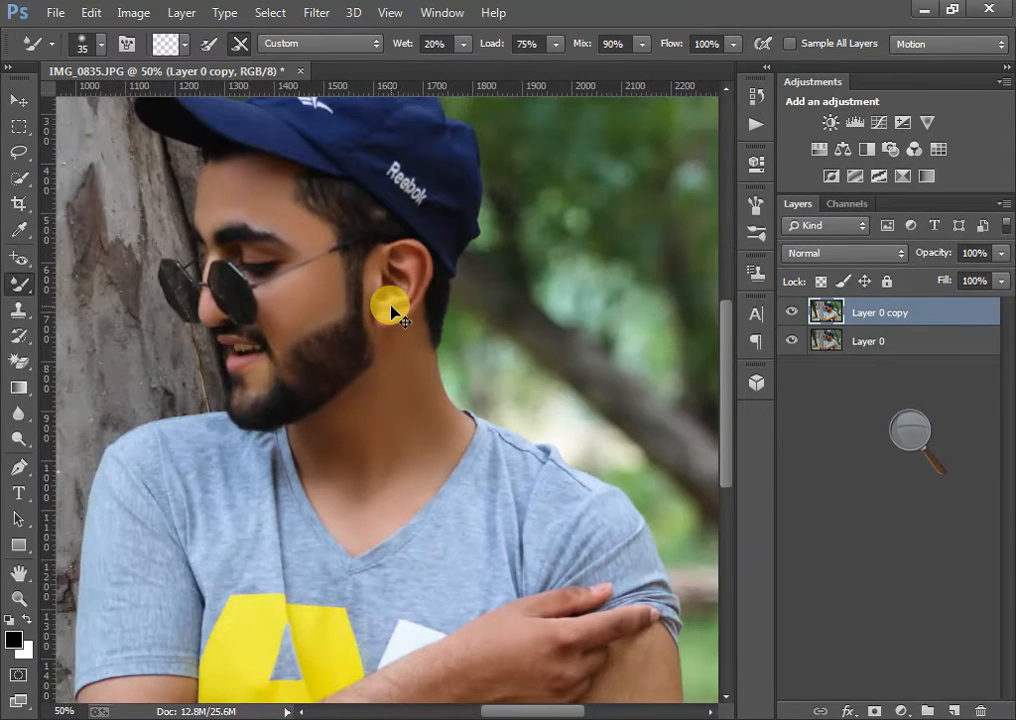
scroll(395, 313, down, 1)
scroll(395, 313, up, 3)
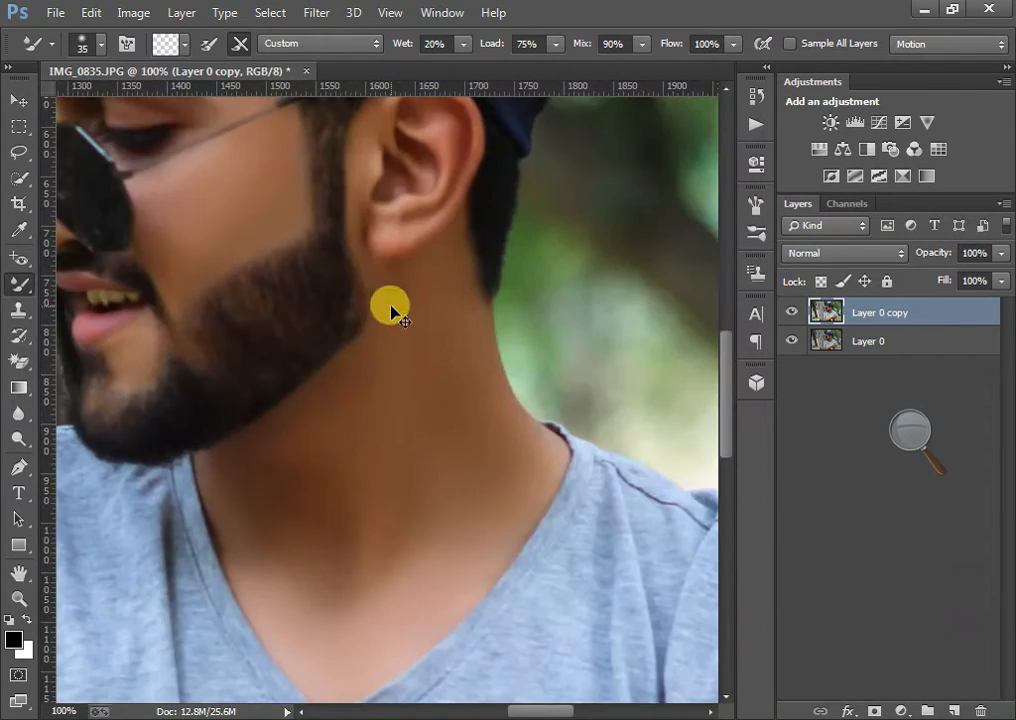
scroll(365, 300, up, 3)
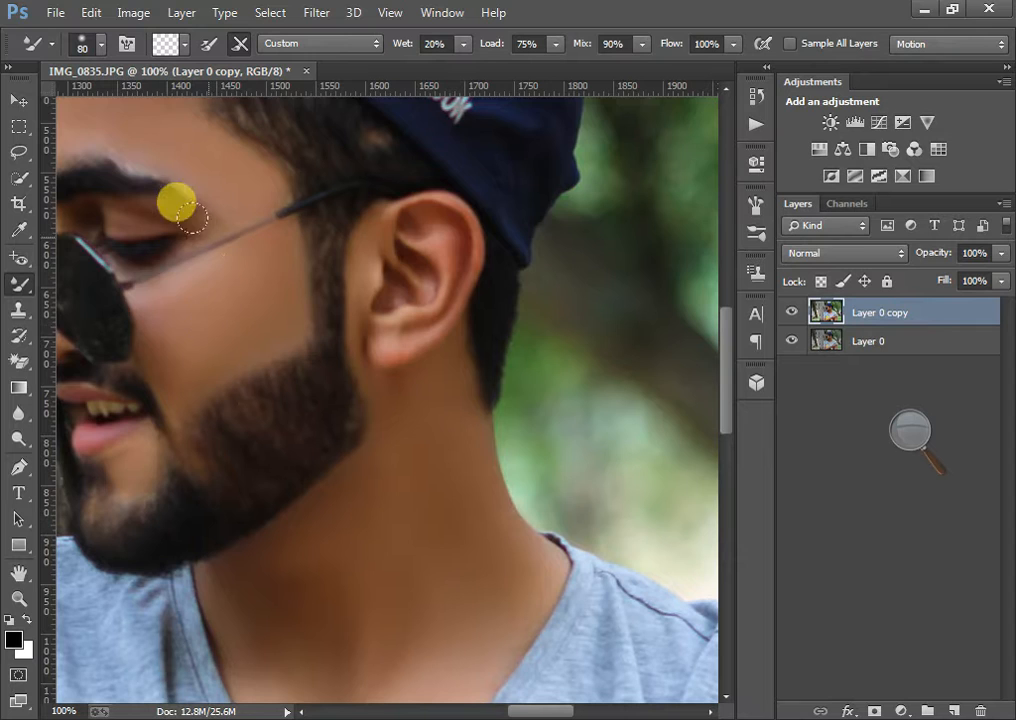
scroll(177, 200, up, 1)
scroll(523, 626, down, 2)
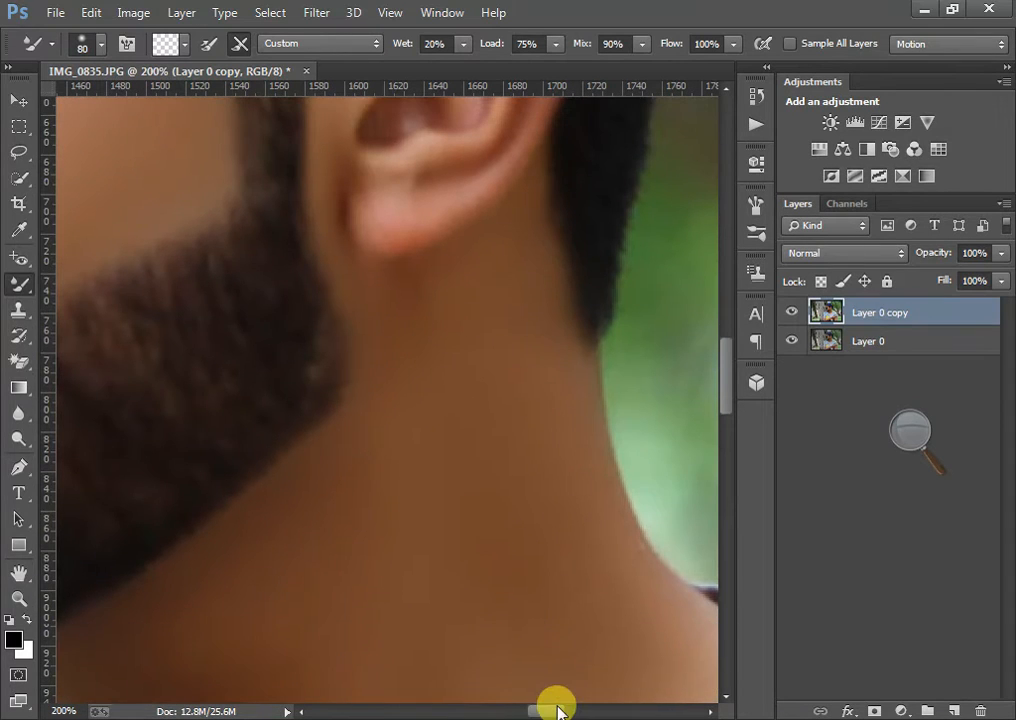
drag(546, 711, 519, 711)
scroll(472, 398, up, 4)
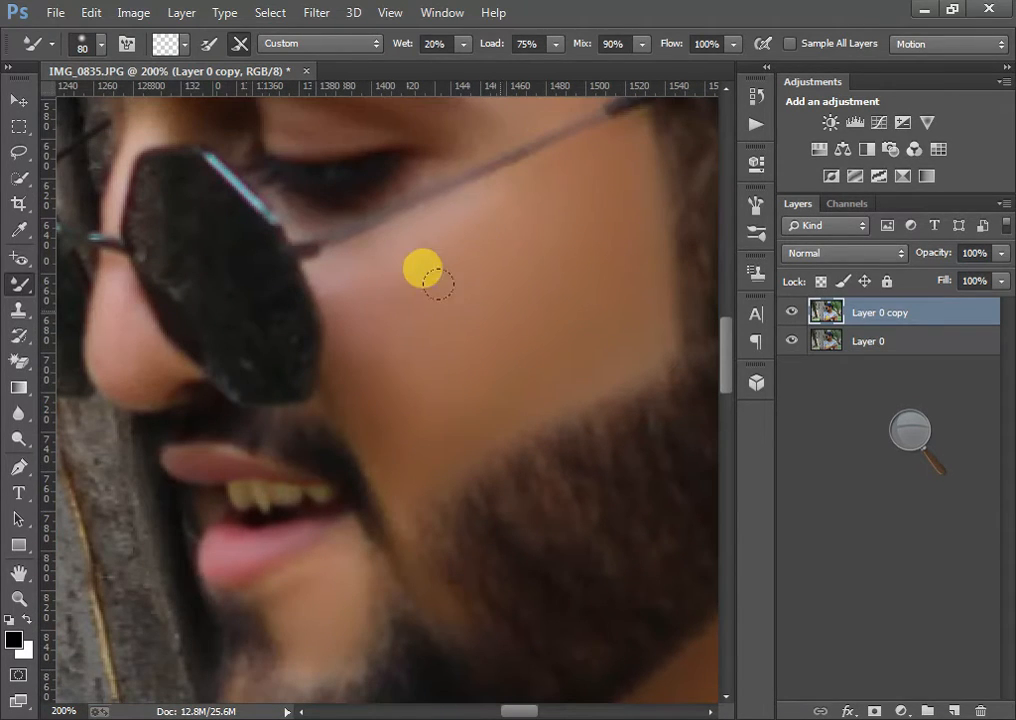
key(bracketleft)
scroll(483, 306, up, 2)
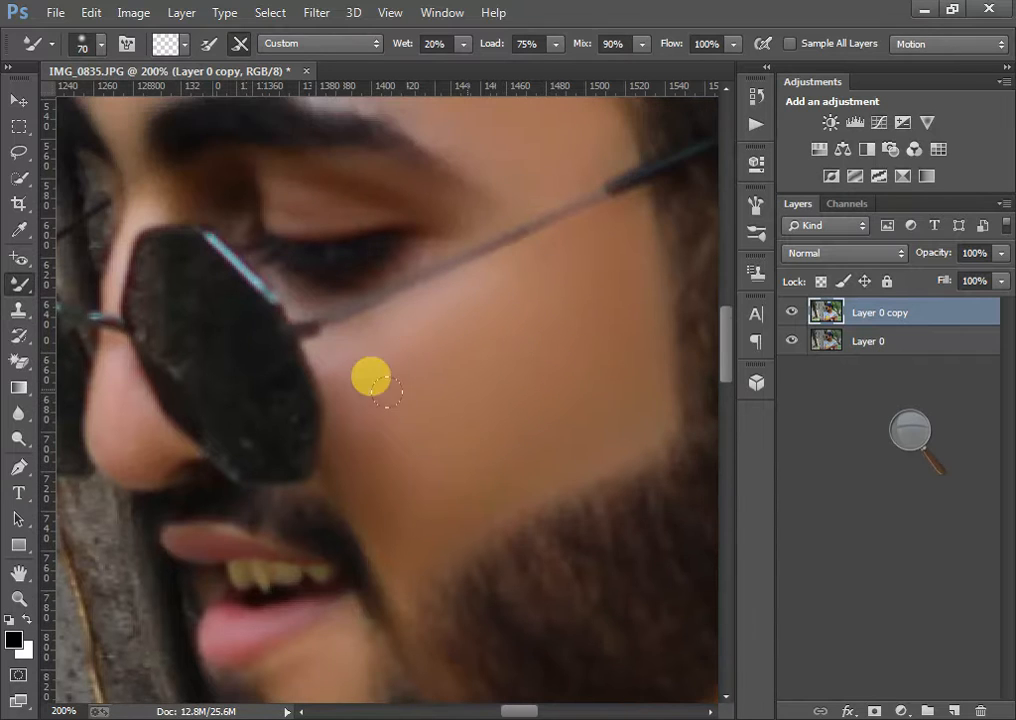
scroll(463, 311, up, 6)
scroll(424, 283, up, 3)
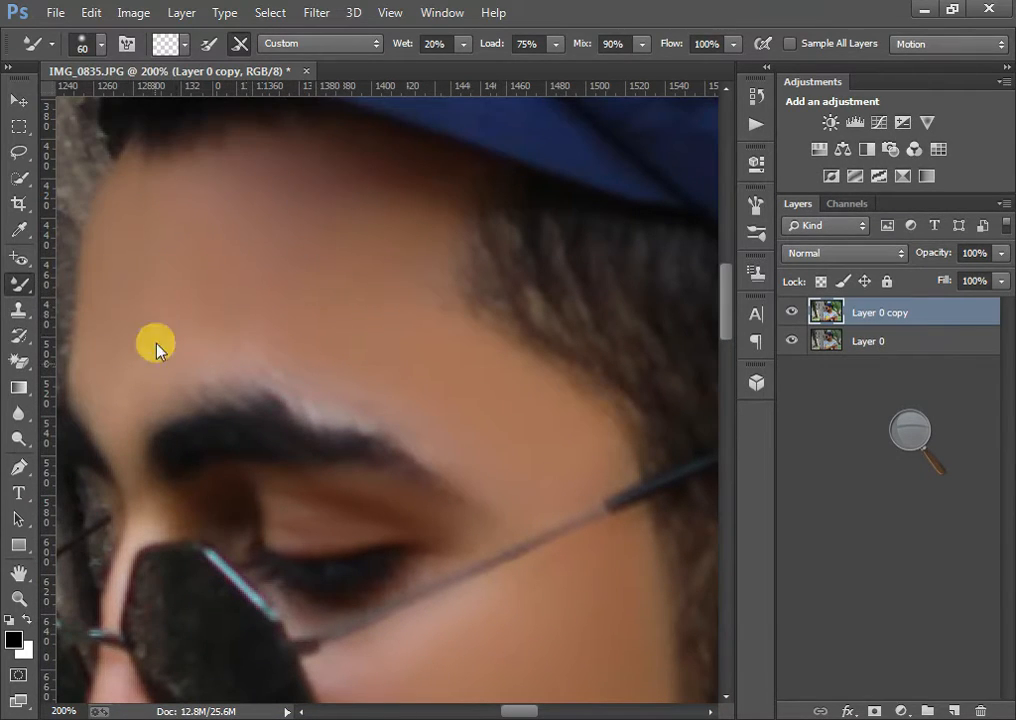
Examine the retouched skin across the whole portrait and the bare arm below the shirt sleeve
key(ctrl+minus)
key(ctrl+minus)
key(ctrl+minus)
key(ctrl+minus)
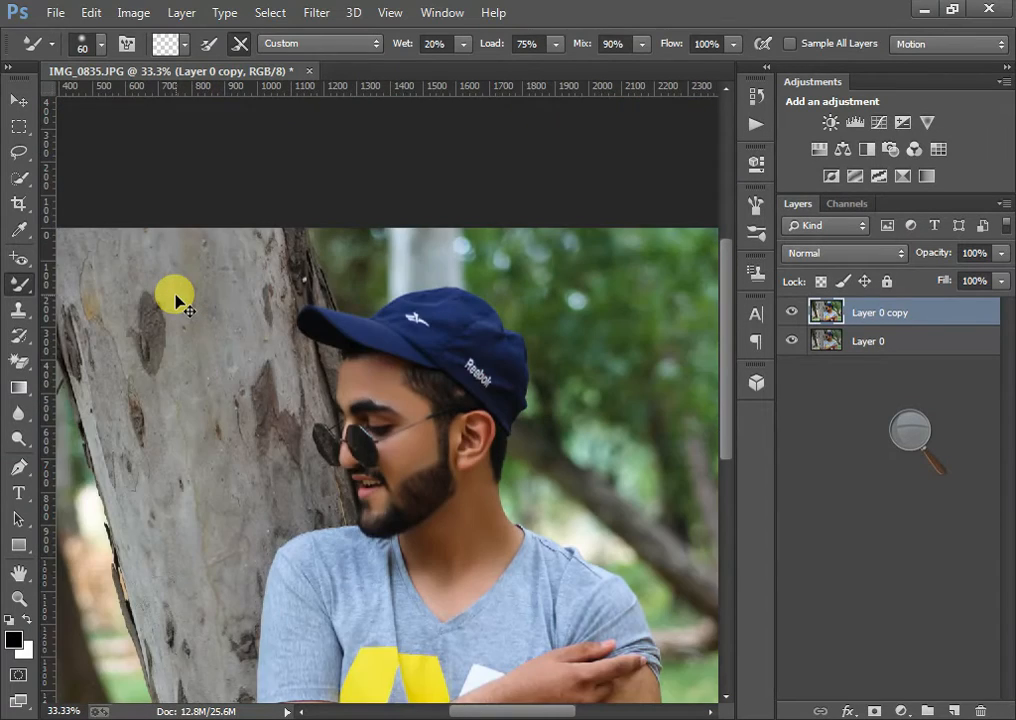
key(ctrl+plus)
key(ctrl+plus)
key(ctrl+plus)
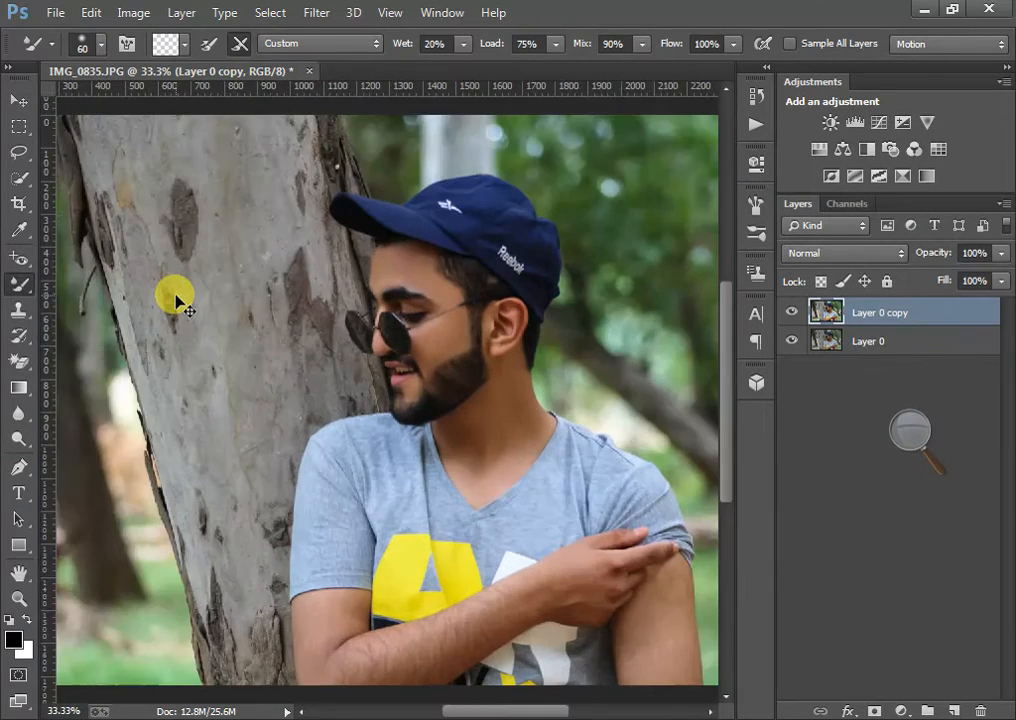
scroll(112, 233, down, 10)
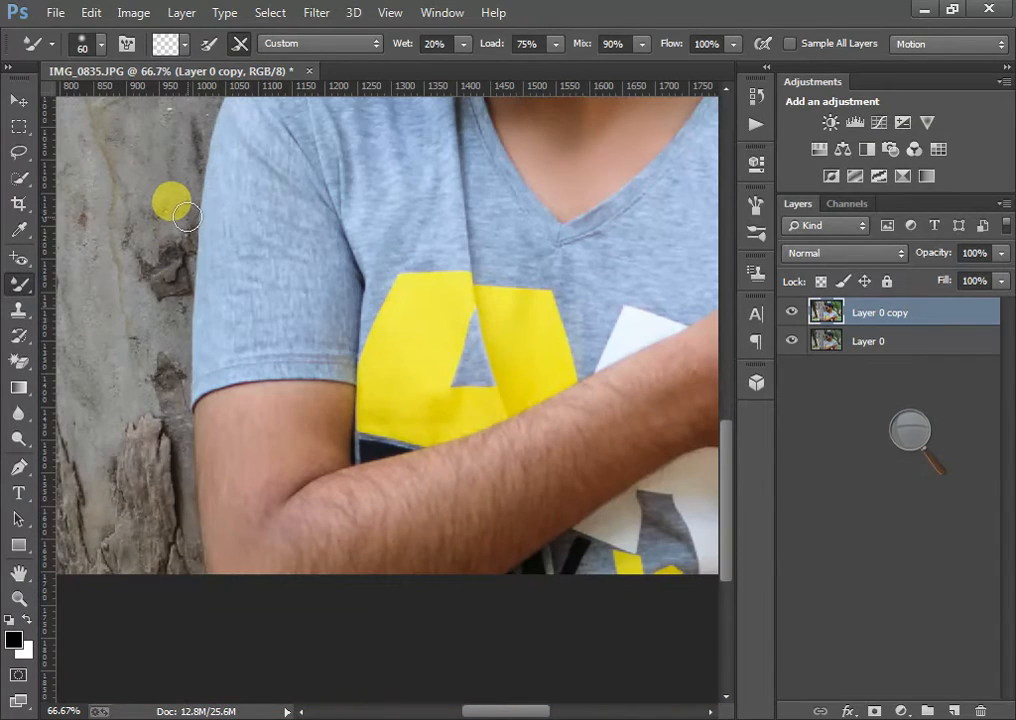
Duplicate the retouched layer and smooth the skin of the upper arm and elbow with the Mixer Brush enlarged to 150 px
key(ctrl+j)
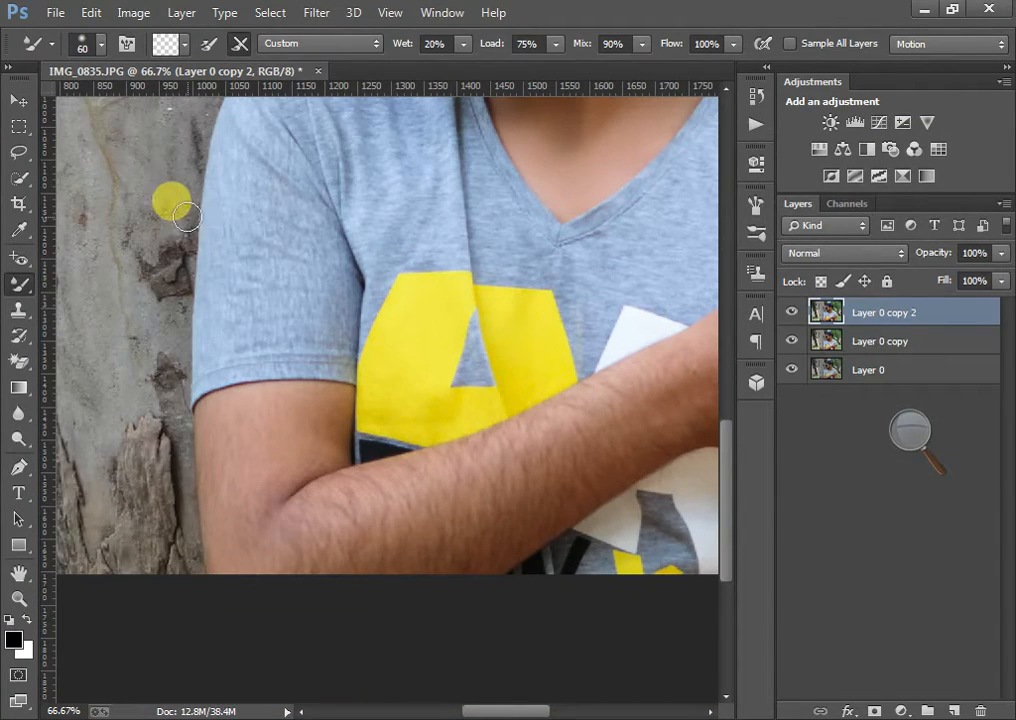
click(485, 380)
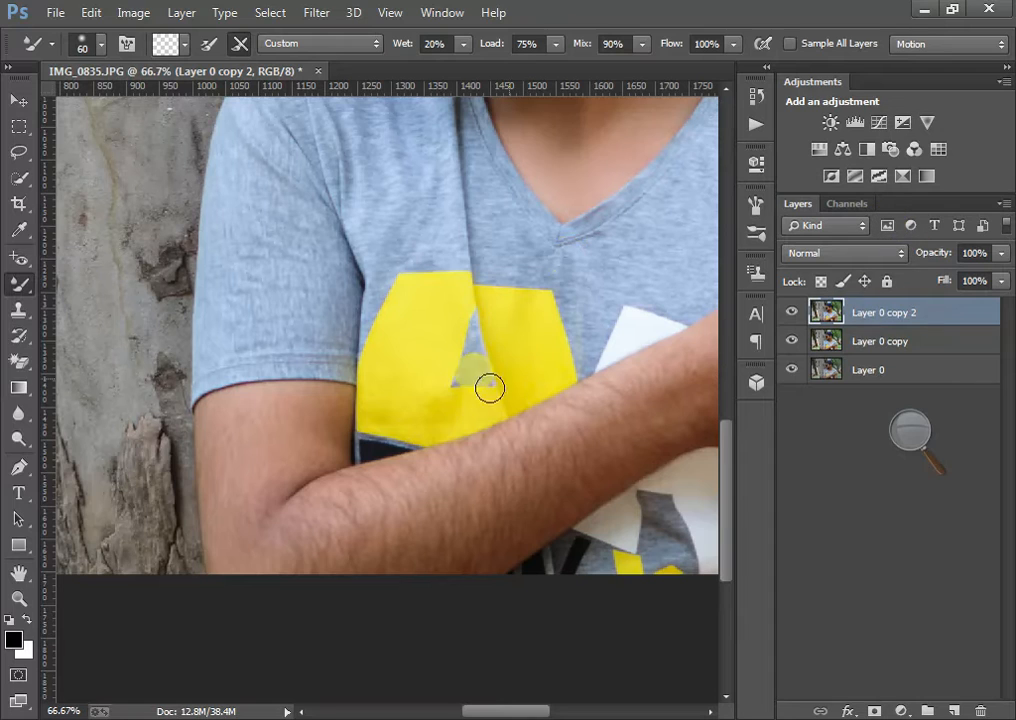
key(bracketright)
key(bracketright)
mouse_move(245, 450)
mouse_down()
mouse_move(234, 421)
mouse_move(227, 474)
mouse_move(238, 455)
mouse_move(247, 462)
mouse_move(227, 432)
mouse_move(231, 495)
mouse_move(226, 437)
mouse_move(211, 438)
mouse_move(218, 480)
mouse_move(229, 478)
mouse_move(228, 453)
mouse_move(247, 433)
mouse_move(247, 390)
mouse_move(260, 435)
mouse_move(299, 421)
mouse_move(318, 435)
mouse_move(297, 421)
mouse_move(228, 423)
mouse_move(240, 409)
mouse_move(208, 399)
mouse_move(240, 430)
mouse_move(214, 488)
mouse_move(272, 534)
mouse_move(284, 485)
mouse_move(259, 466)
mouse_move(378, 446)
mouse_move(282, 470)
mouse_move(365, 466)
mouse_move(342, 421)
mouse_move(295, 438)
mouse_move(276, 467)
mouse_move(371, 448)
mouse_move(310, 468)
mouse_move(367, 468)
mouse_move(332, 638)
mouse_move(463, 714)
mouse_move(457, 675)
mouse_move(513, 711)
mouse_up()
key(bracketright)
key(bracketright)
key(bracketright)
scroll(238, 432, down, 1)
key(bracketright)
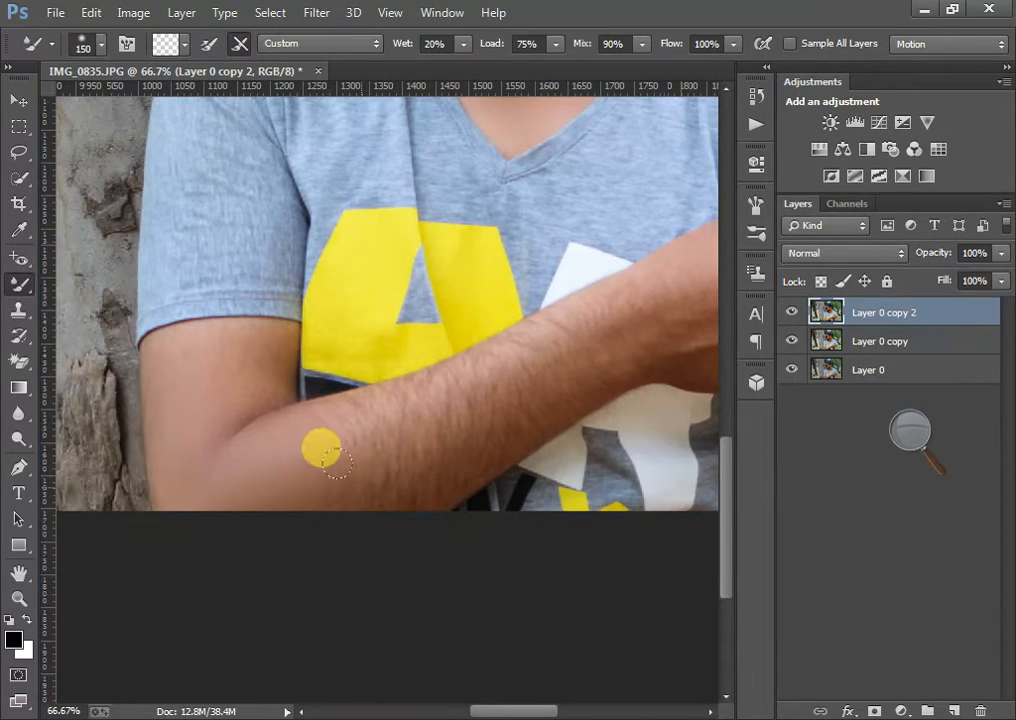
mouse_move(320, 445)
mouse_down()
mouse_move(377, 443)
mouse_move(435, 386)
mouse_move(374, 440)
mouse_move(446, 399)
mouse_move(380, 470)
mouse_move(360, 438)
mouse_move(309, 454)
mouse_move(293, 414)
mouse_move(337, 399)
mouse_move(376, 430)
mouse_move(351, 404)
mouse_move(375, 437)
mouse_up()
Blend the skin at the inner elbow crease beside the shirt with a 100 px Mixer Brush
key(ctrl+plus)
key(bracketleft)
key(bracketleft)
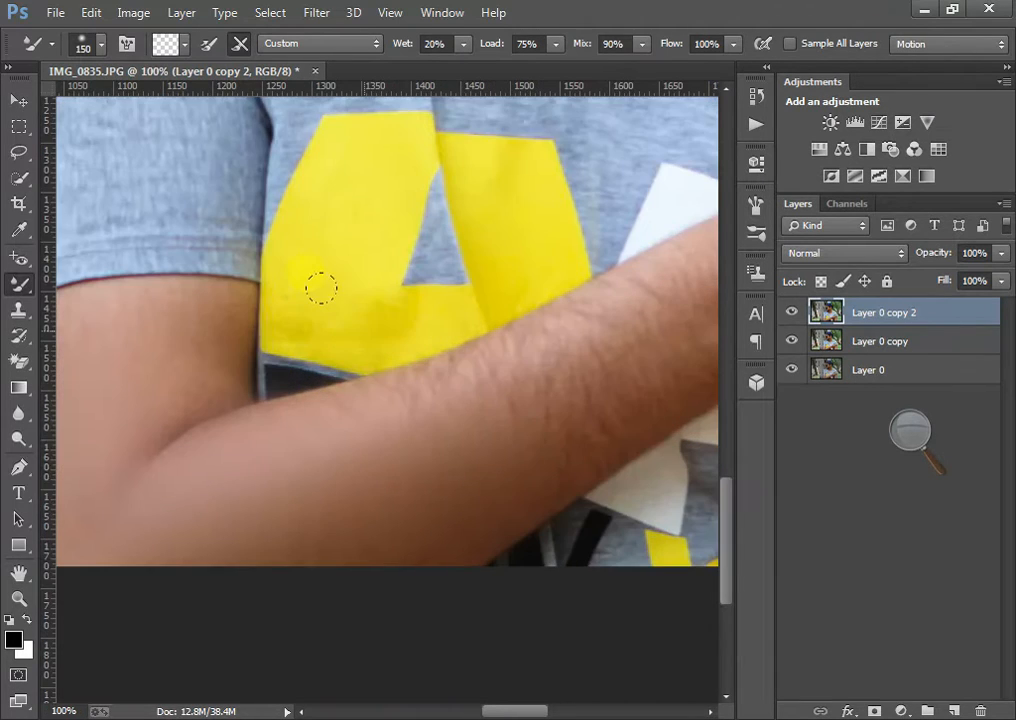
scroll(375, 320, down, 1)
mouse_move(248, 380)
mouse_down()
mouse_move(264, 368)
mouse_move(242, 355)
mouse_up()
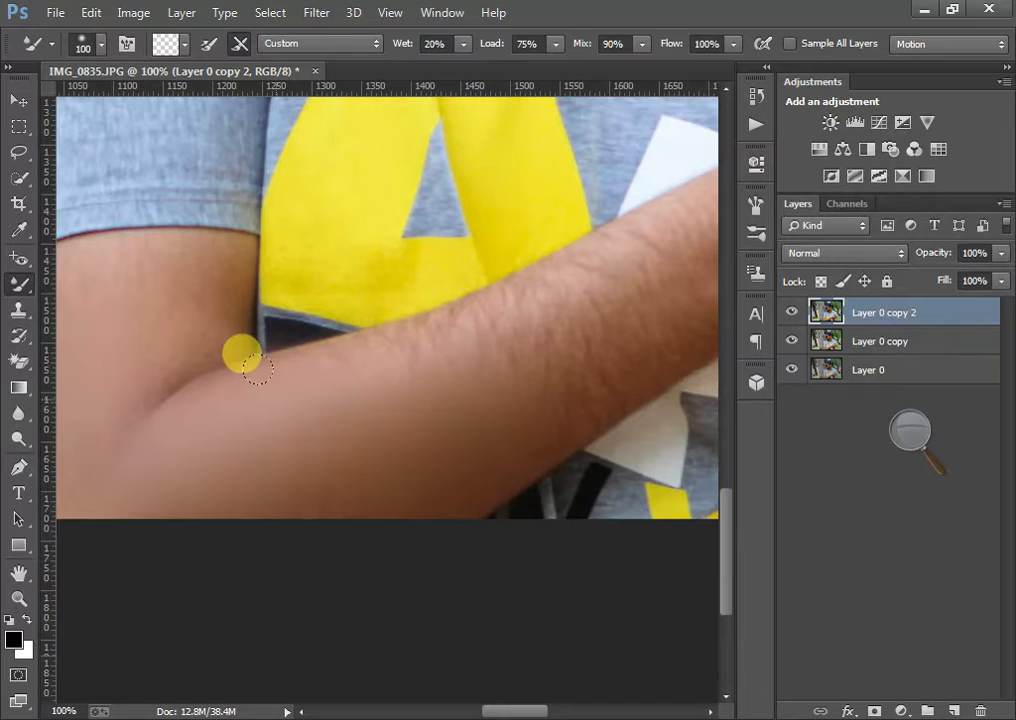
Smooth the hair on the middle of the forearm with the Mixer Brush at 125 px, reduced to 70 px along its edge
drag(525, 708, 537, 709)
scroll(340, 431, up, 2)
key(bracketright)
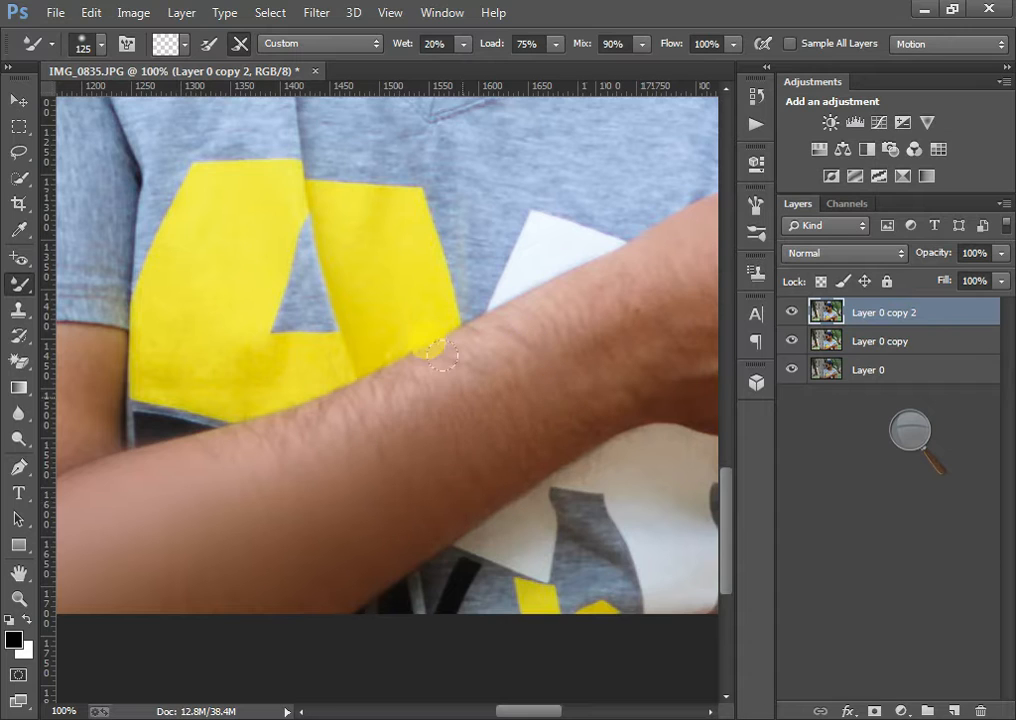
key(bracketleft)
key(bracketleft)
key(bracketleft)
key(bracketleft)
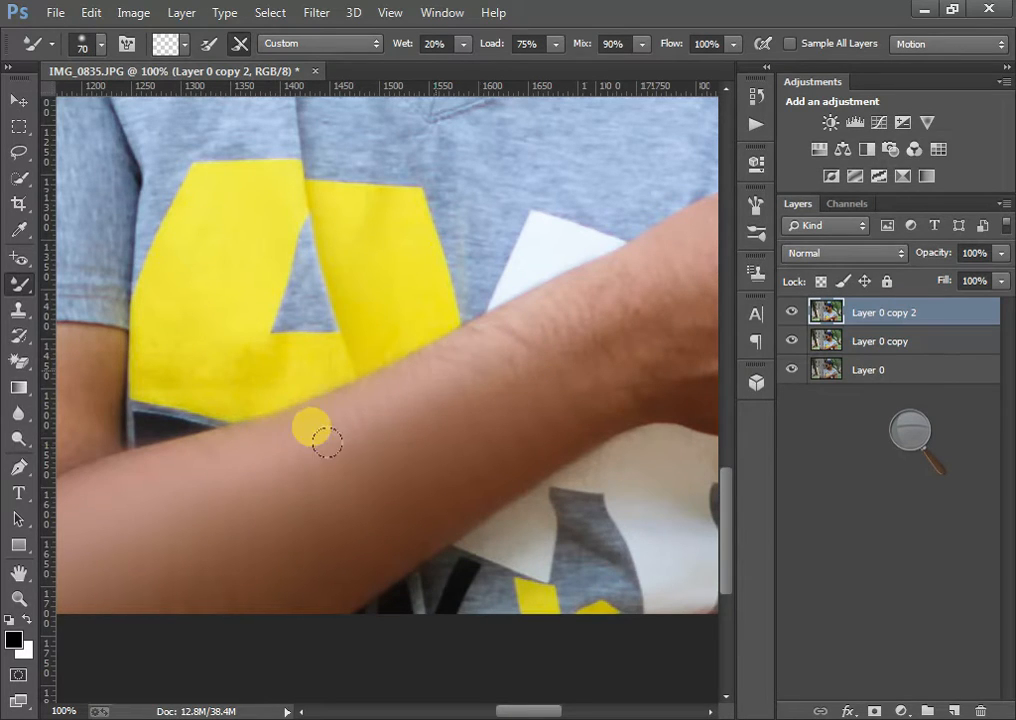
Smooth the forearm skin towards the wrist with the Mixer Brush at 70 px, enlarged to 90 px
scroll(408, 537, down, 2)
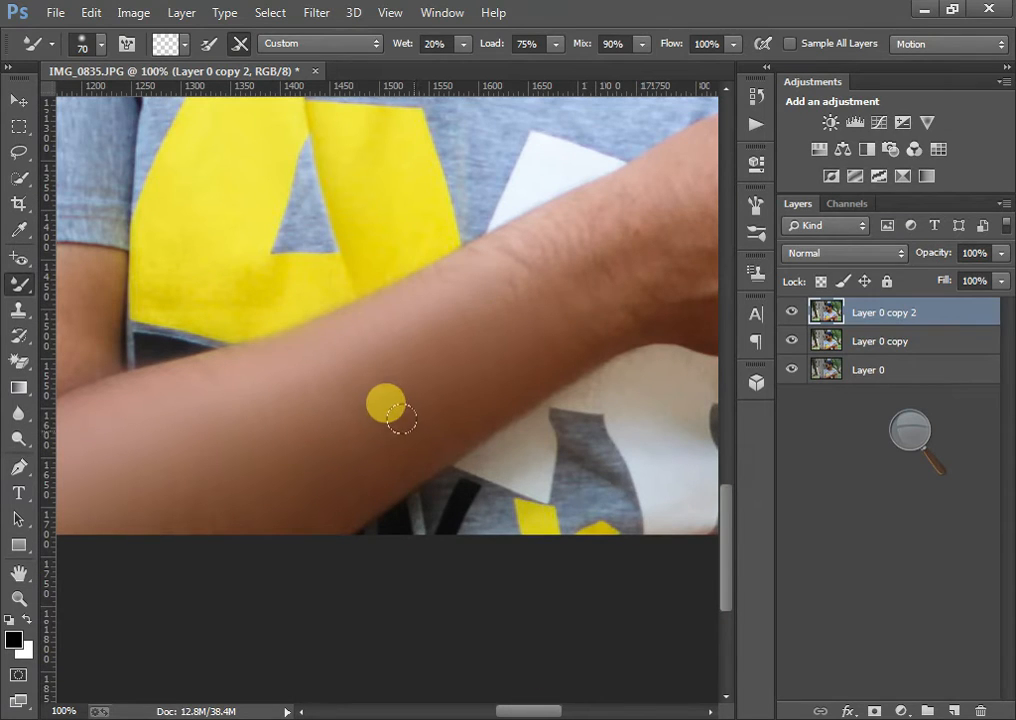
drag(539, 712, 551, 712)
scroll(460, 415, up, 3)
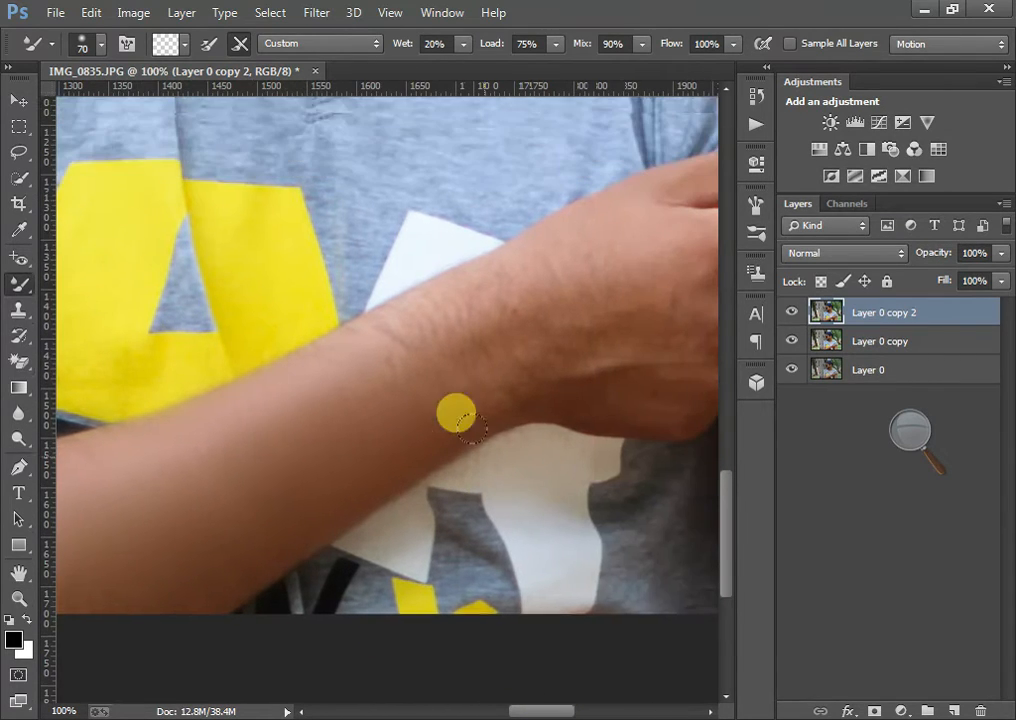
key(bracketright)
key(bracketright)
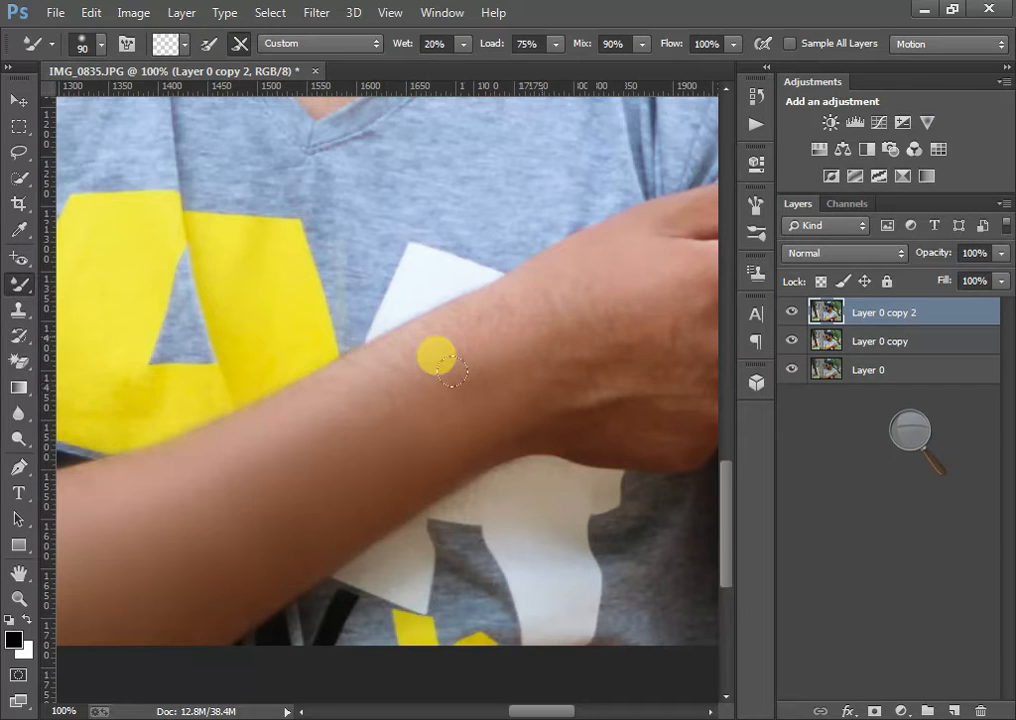
Blend the skin of the wrist and the back of the hand with a 100 px Mixer Brush
drag(540, 712, 575, 712)
key(bracketright)
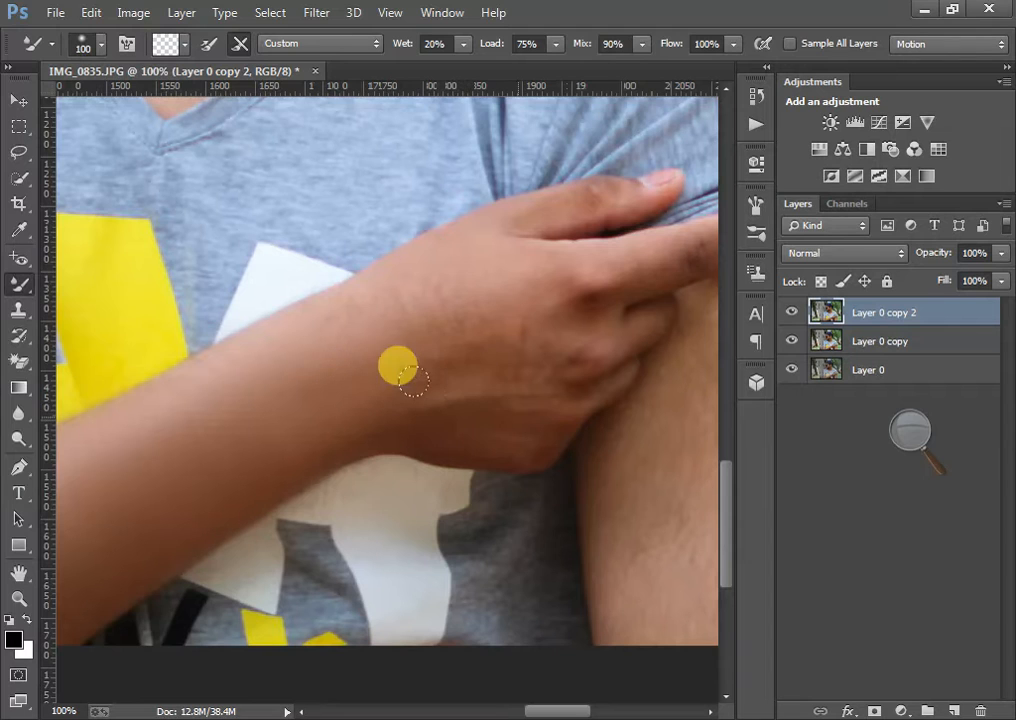
scroll(410, 366, up, 1)
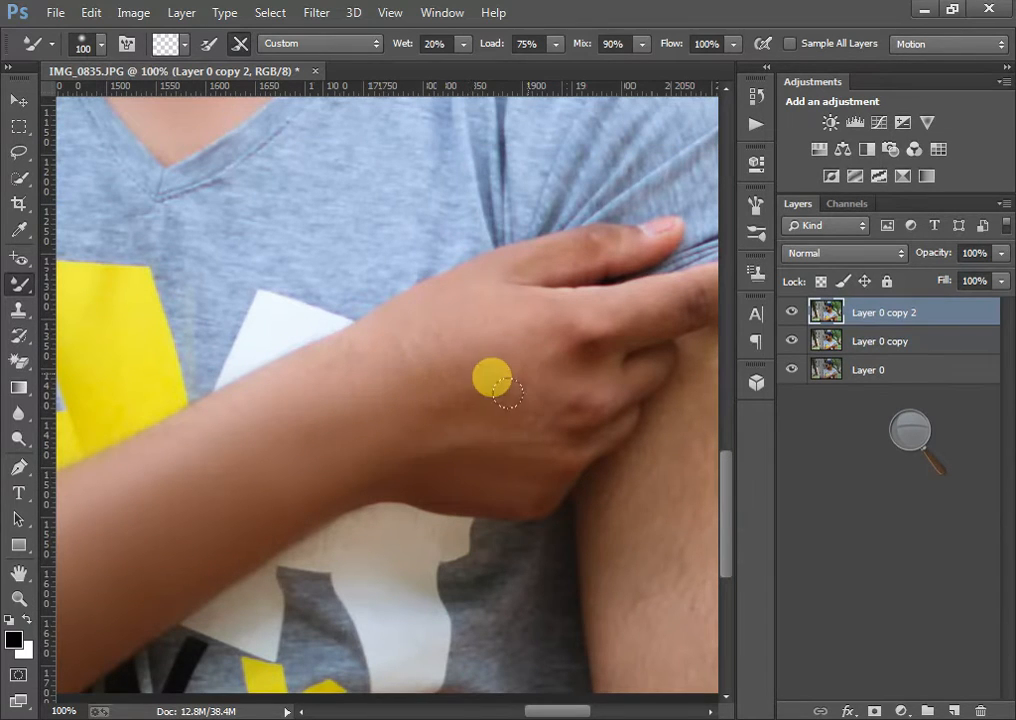
scroll(440, 380, up, 1)
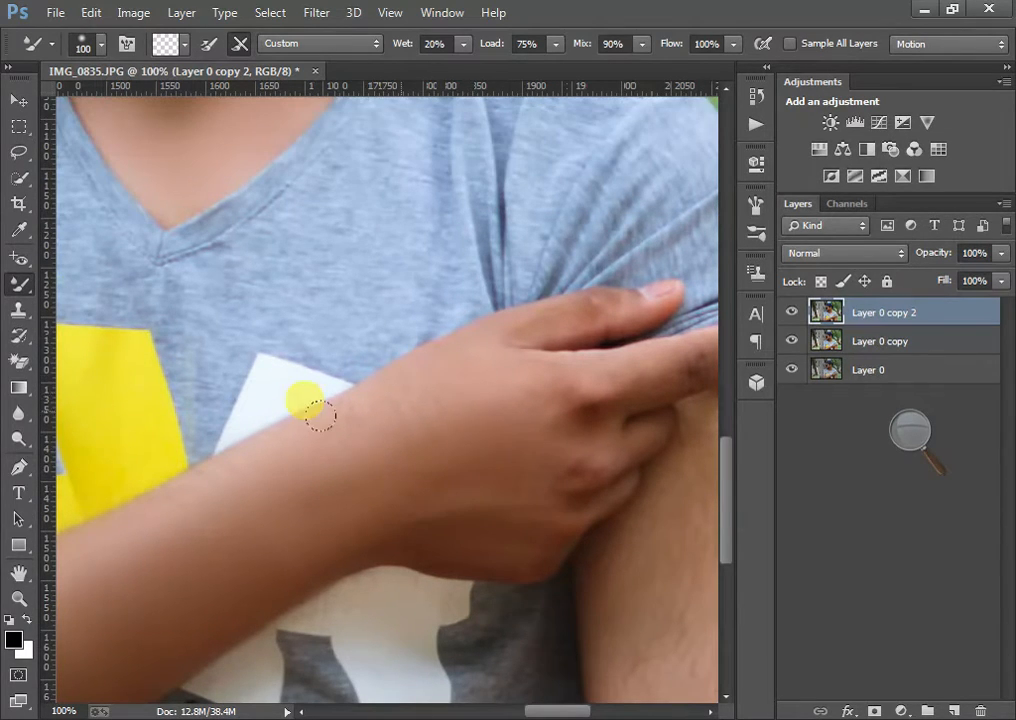
scroll(408, 425, up, 1)
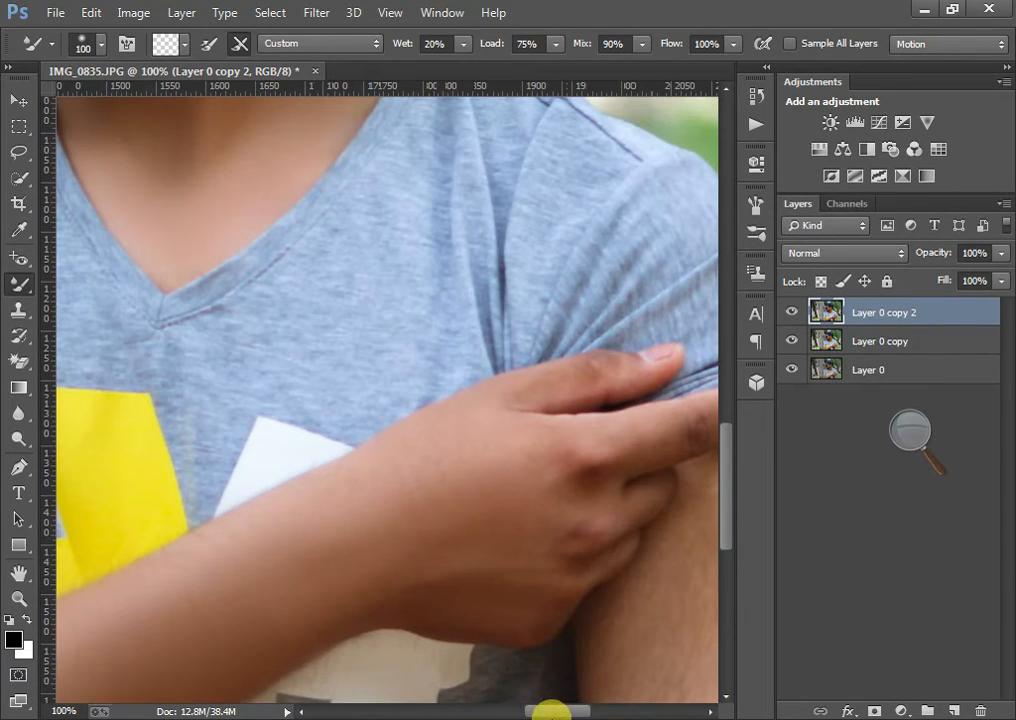
drag(565, 712, 551, 710)
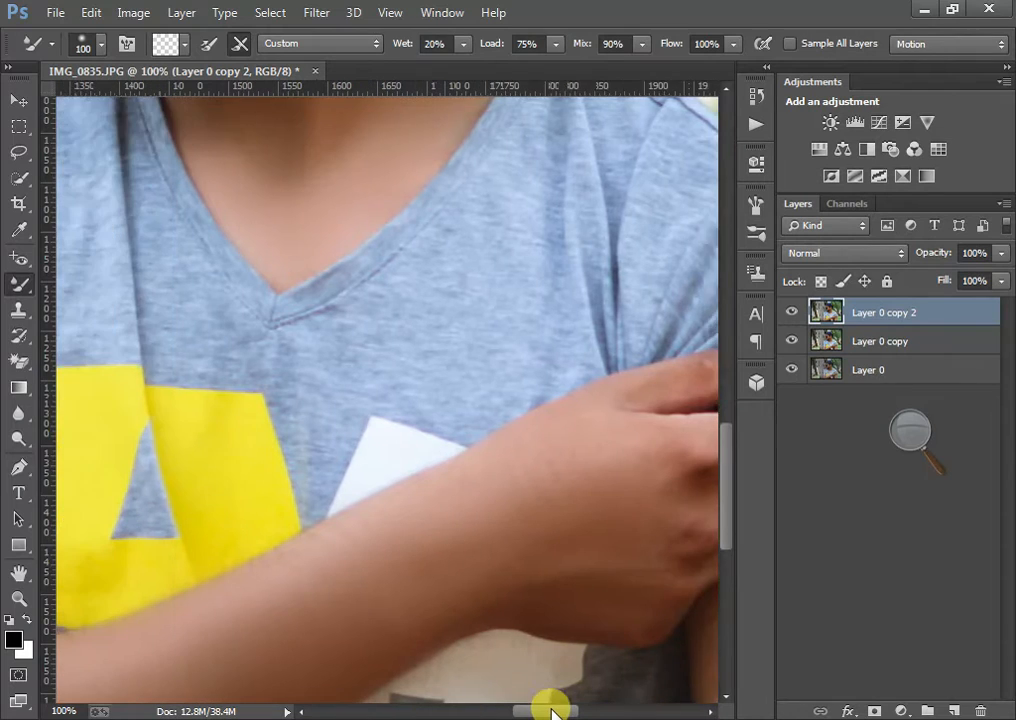
scroll(356, 558, down, 1)
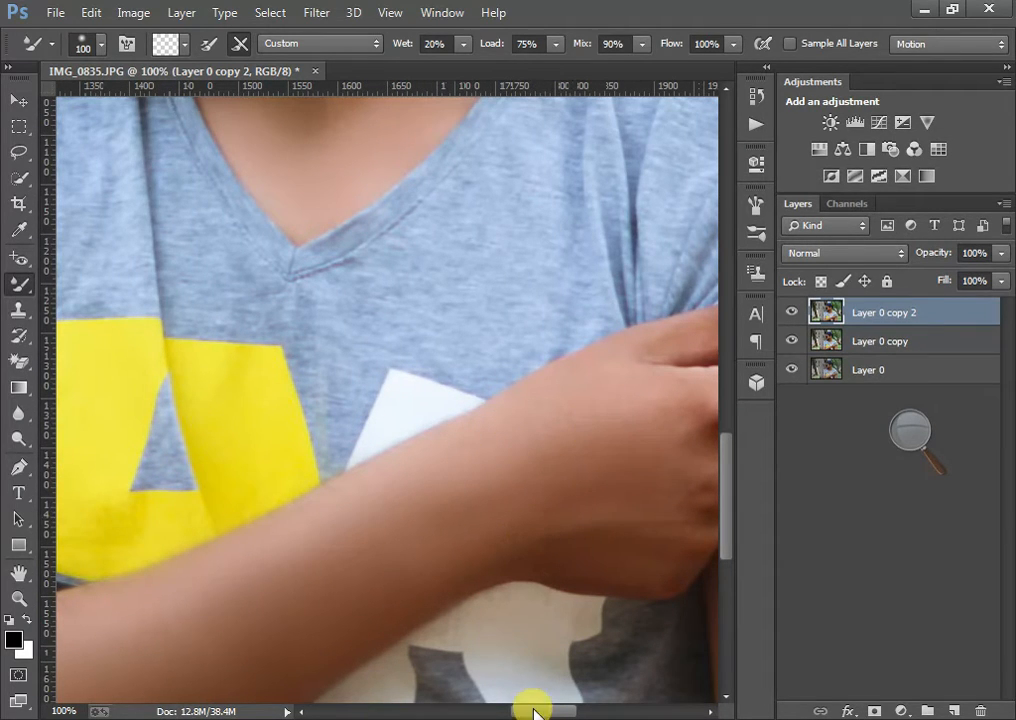
Smooth the hand, knuckles and fingers with the Mixer Brush, reducing its size from 90 px to 40 px for the finer areas
drag(530, 711, 567, 712)
scroll(465, 535, up, 5)
key(bracketleft)
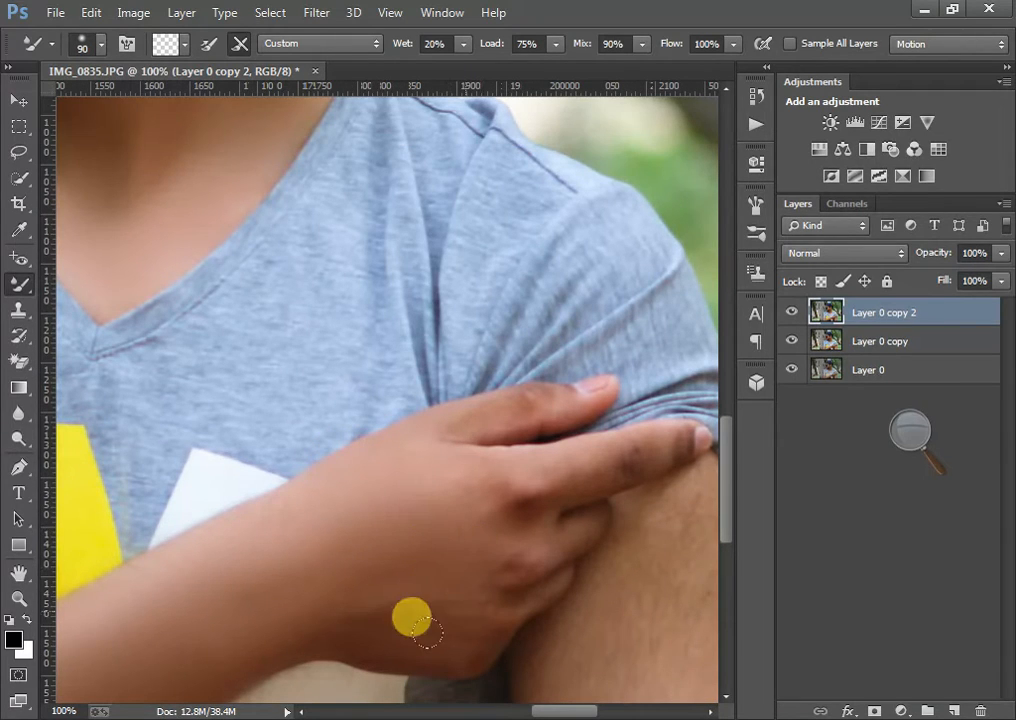
key(bracketleft)
key(bracketleft)
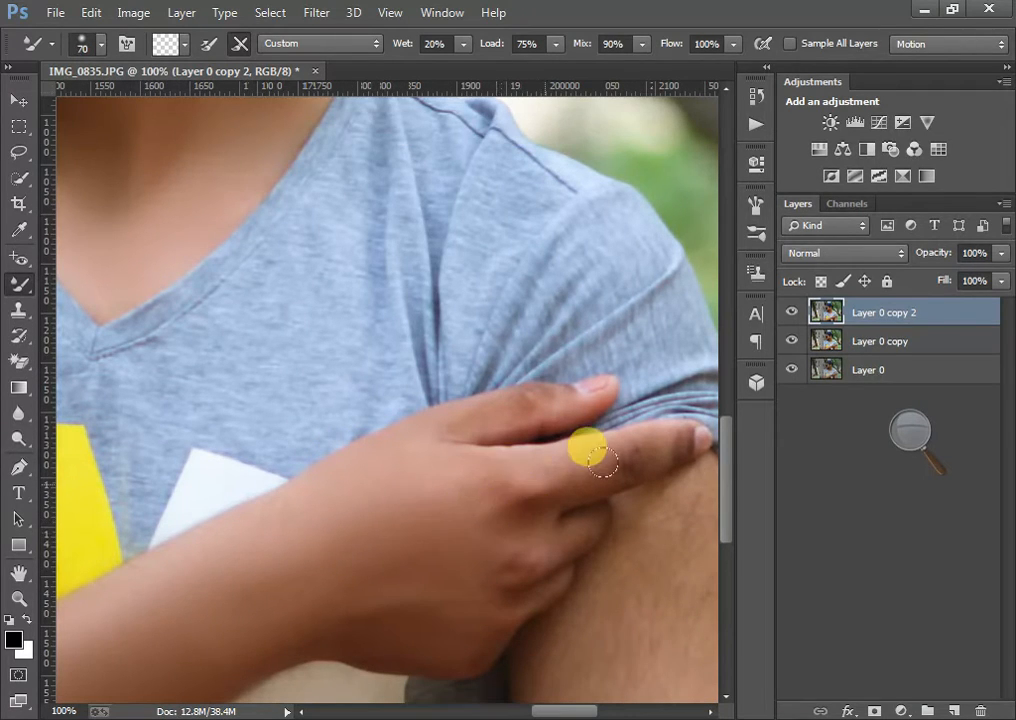
key(bracketleft)
key(bracketleft)
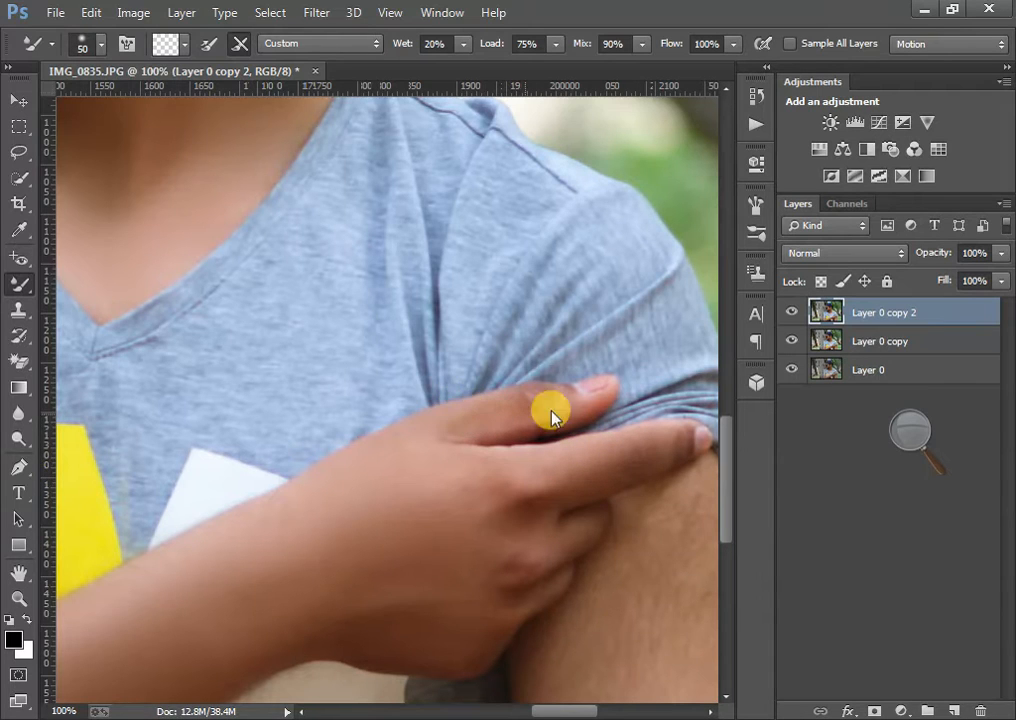
scroll(510, 450, down, 1)
key(bracketleft)
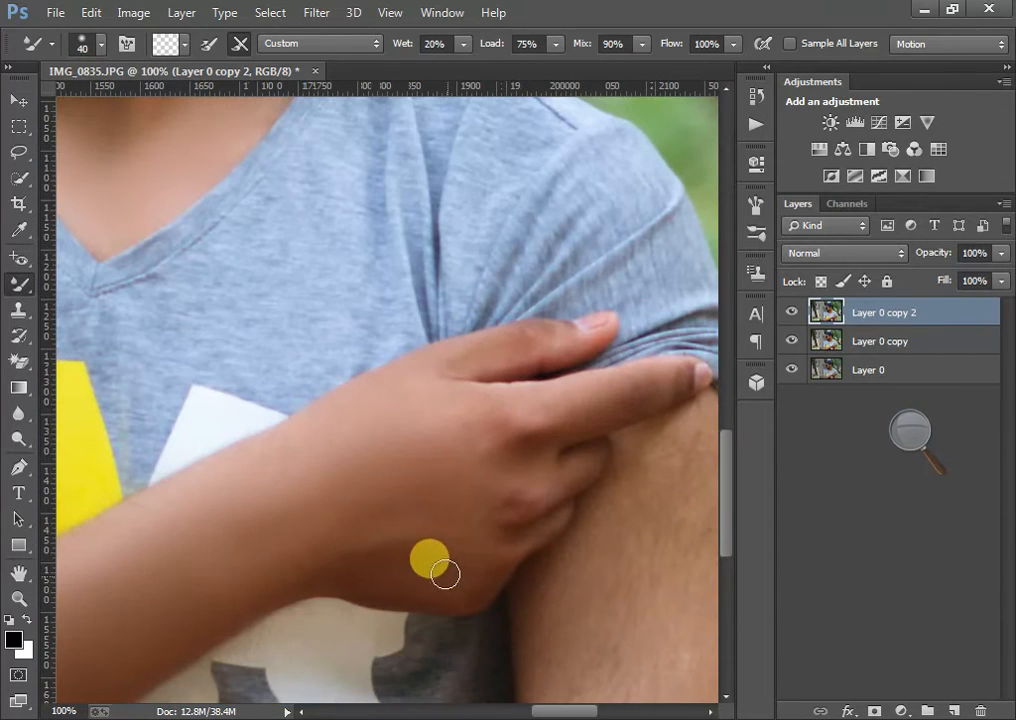
Smooth the skin of the other arm below the gripping hand with a 125 px Mixer Brush
scroll(472, 345, right, 3)
scroll(472, 345, down, 4)
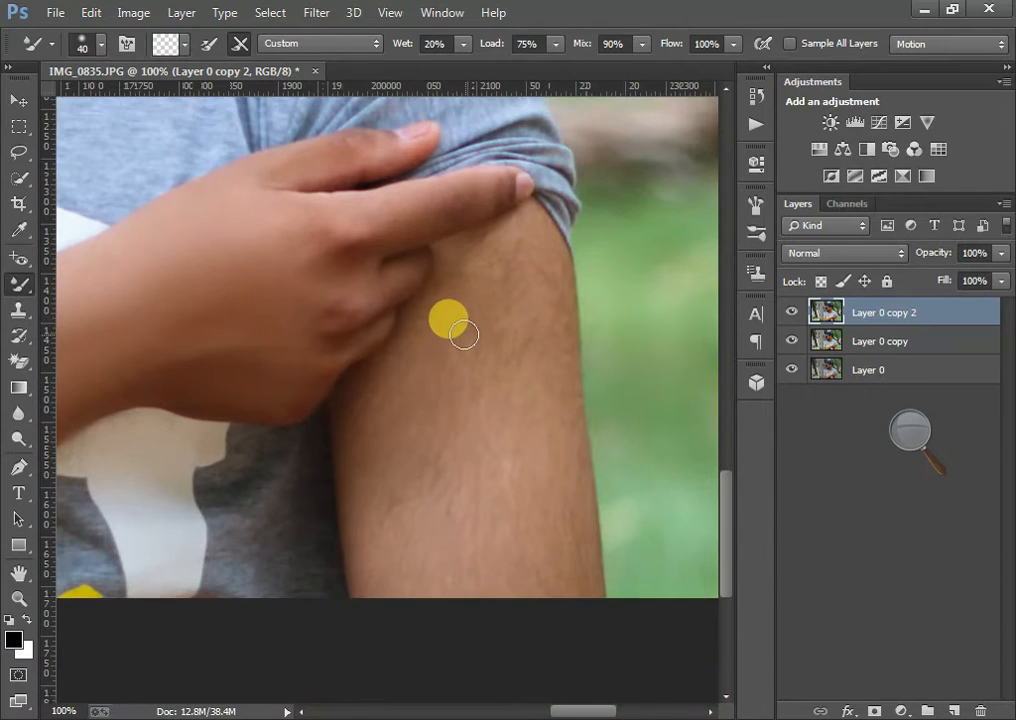
key(bracketright)
key(bracketright)
key(bracketright)
key(bracketright)
key(bracketright)
key(bracketright)
key(bracketright)
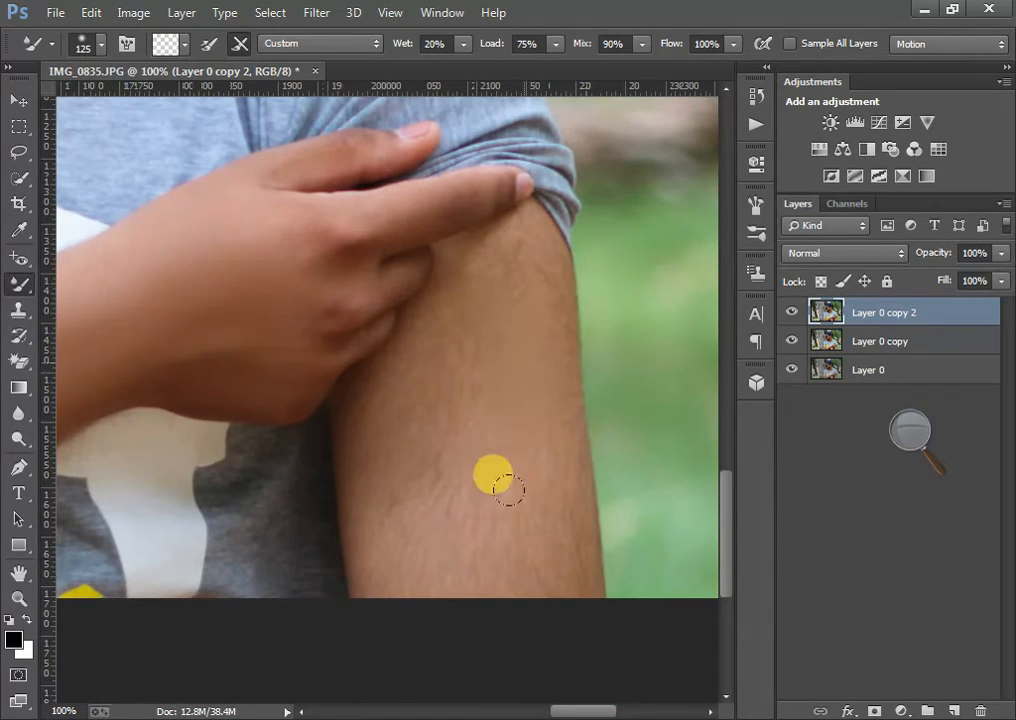
mouse_move(458, 542)
mouse_down()
mouse_move(396, 517)
mouse_move(401, 549)
mouse_up()
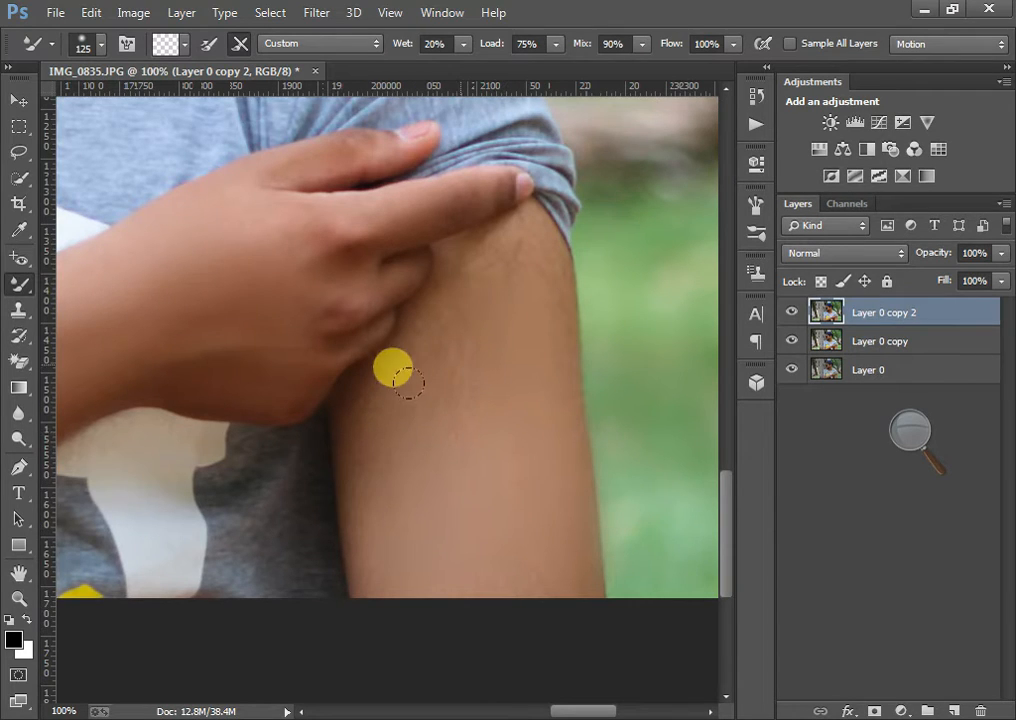
mouse_move(419, 414)
mouse_down()
mouse_move(377, 436)
mouse_move(373, 413)
mouse_move(359, 417)
mouse_move(344, 465)
mouse_up()
Blend the same arm's skin below the sleeve and along its edges with a 90 px Mixer Brush
scroll(445, 375, up, 3)
key(bracketleft)
key(bracketleft)
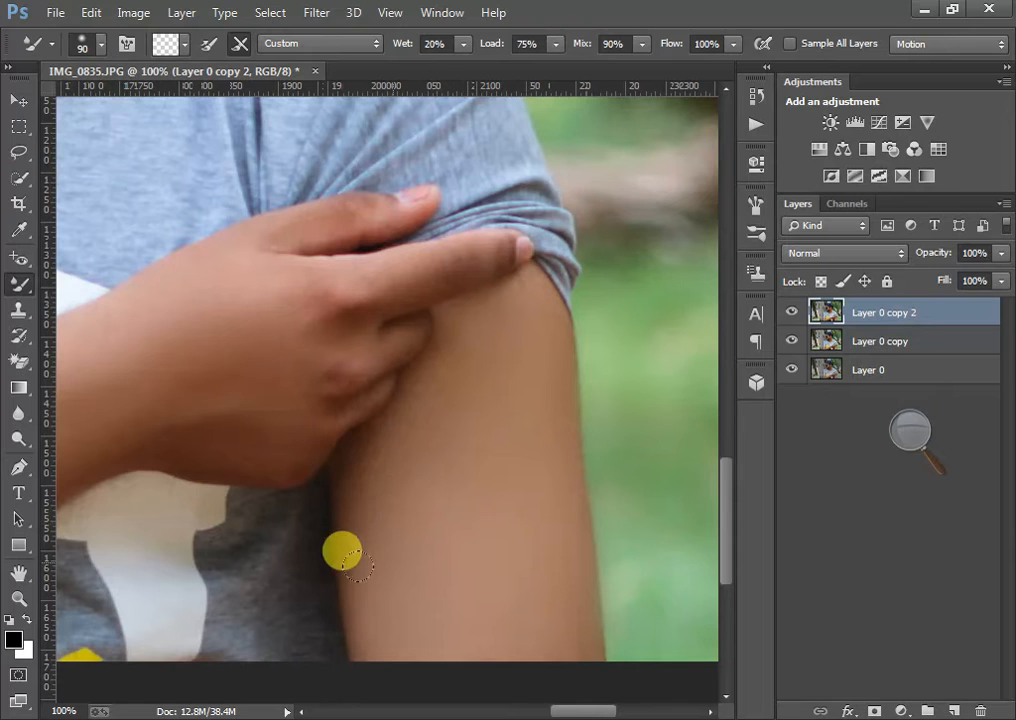
scroll(500, 322, up, 4)
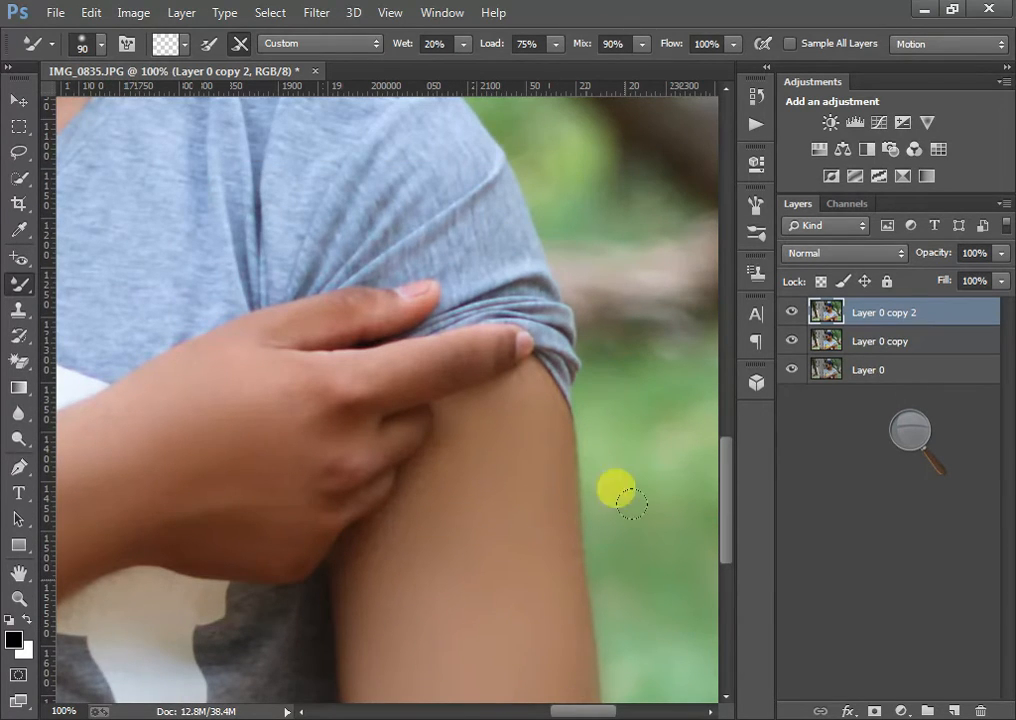
Lower the opacity of the top layer to 72% and check the retouched skin across the portrait
key(ctrl+minus)
key(ctrl+minus)
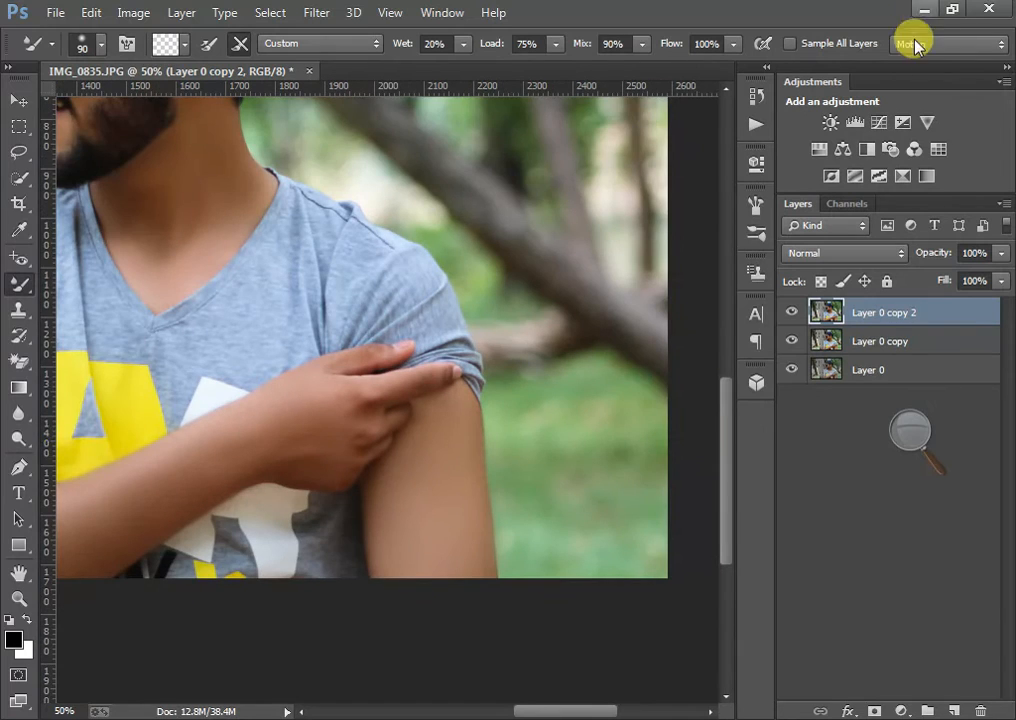
click(1002, 258)
drag(1000, 281, 977, 281)
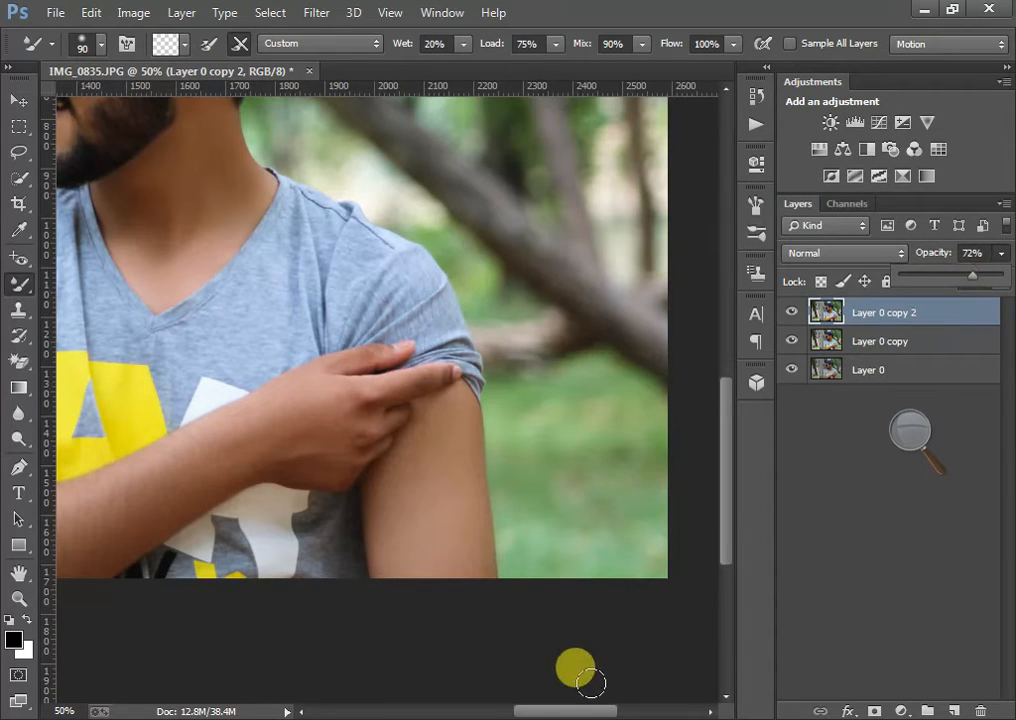
drag(583, 710, 528, 710)
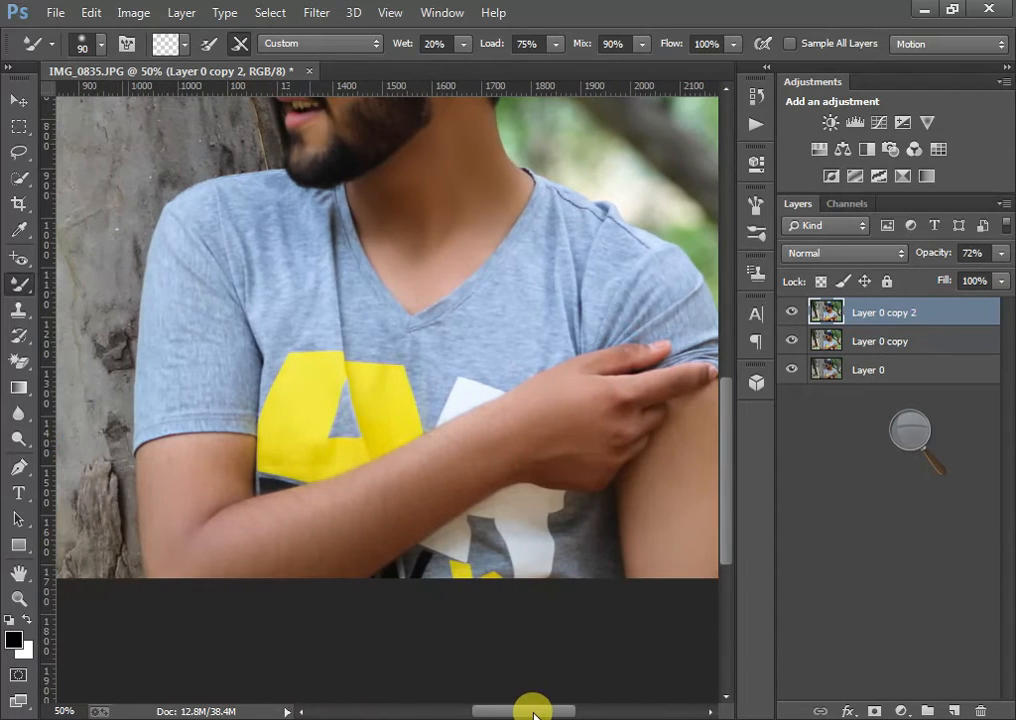
scroll(455, 345, up, 5)
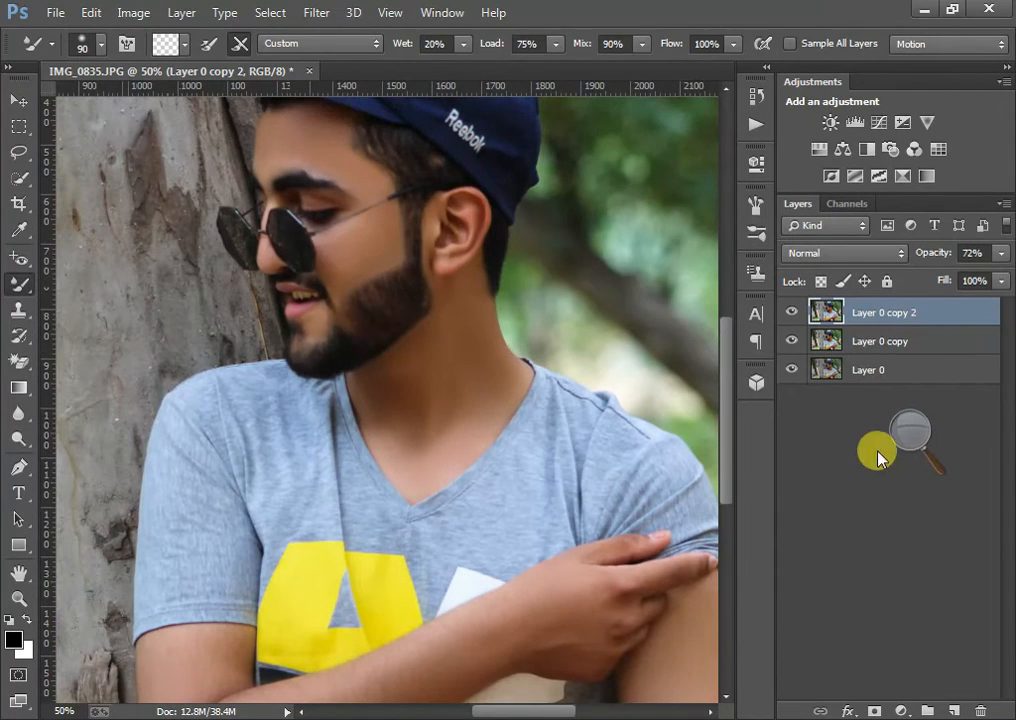
Open the Camera Raw filter on the top layer and cool the white balance to a Temperature of -7
click(316, 14)
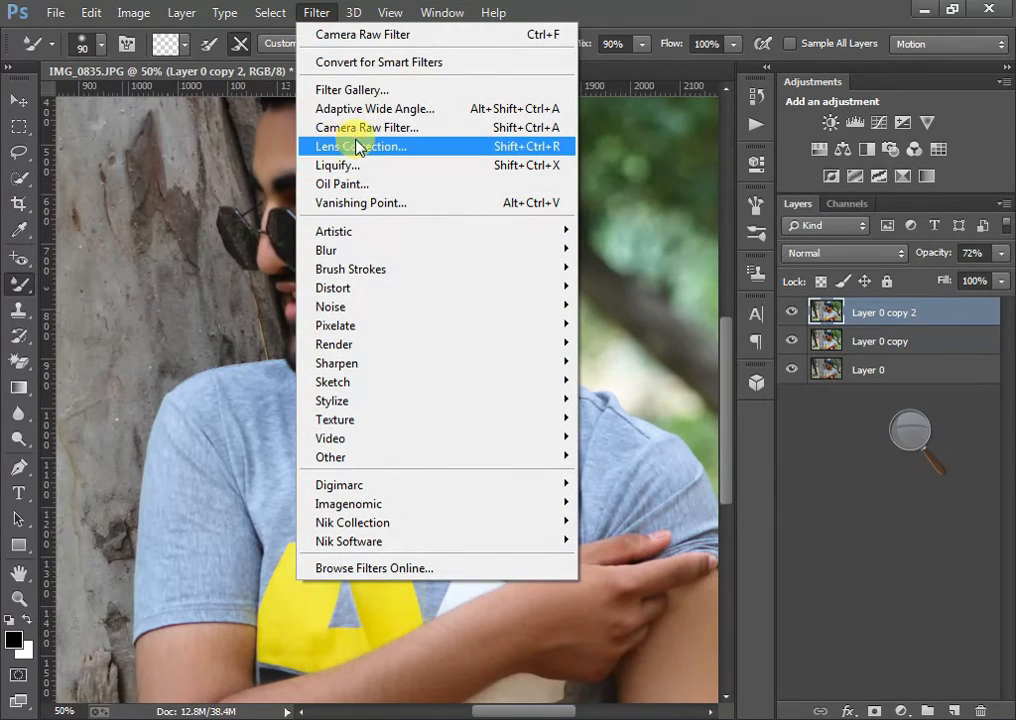
key(Escape)
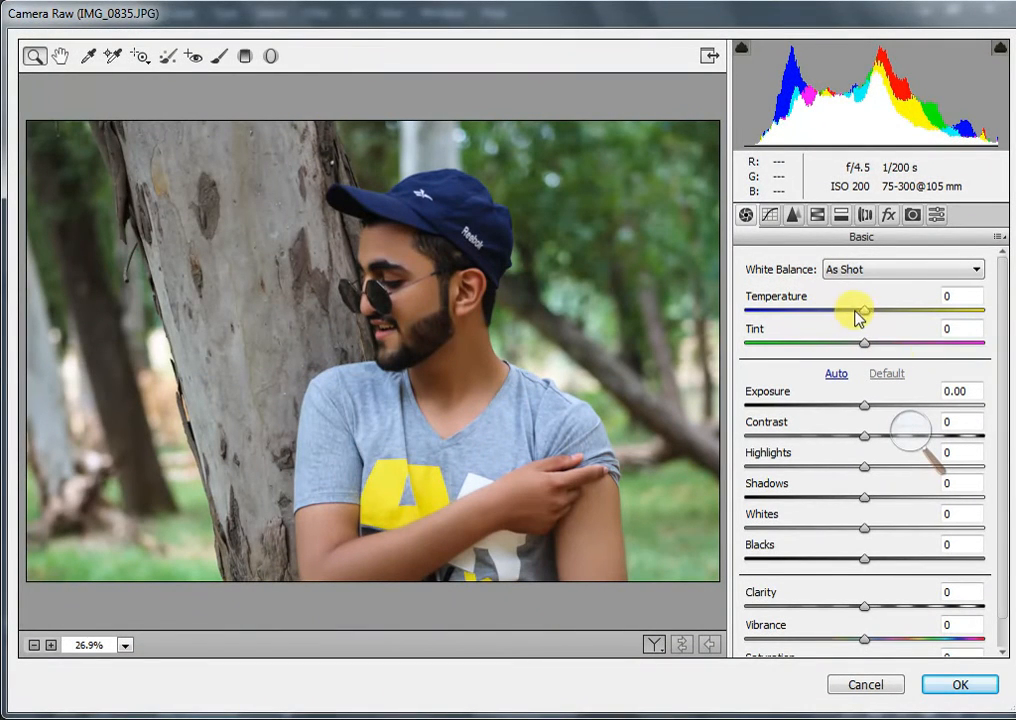
drag(863, 318, 851, 322)
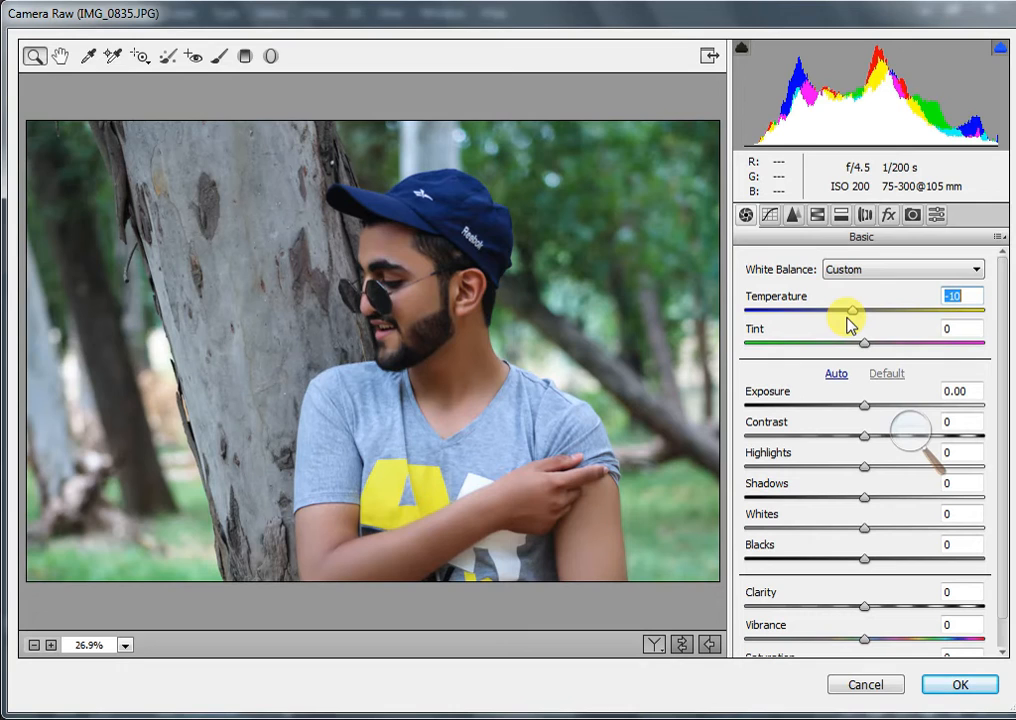
drag(848, 322, 853, 323)
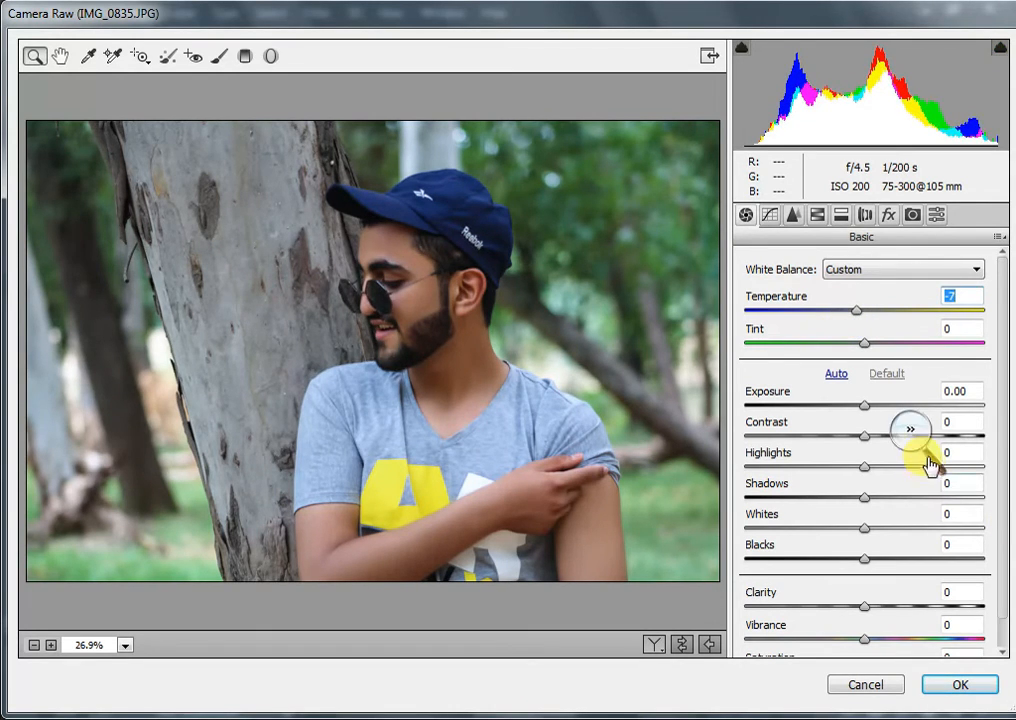
Set the Highlights to -13 and the Shadows to -3 in the Camera Raw filter
key(super+plus)
drag(918, 423, 1005, 716)
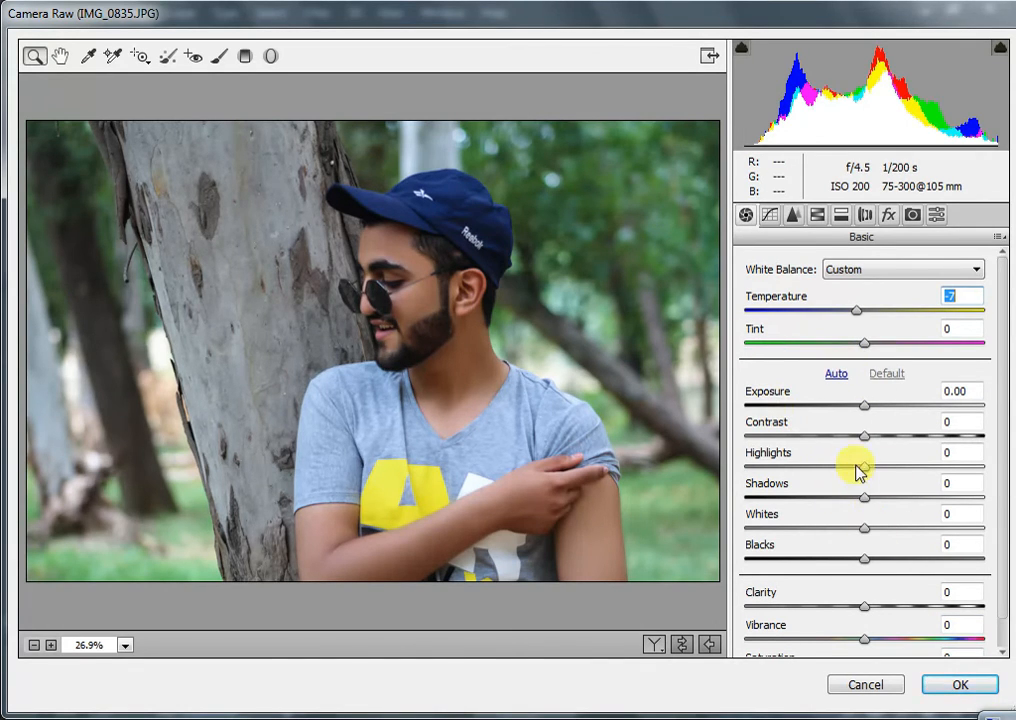
drag(858, 470, 857, 500)
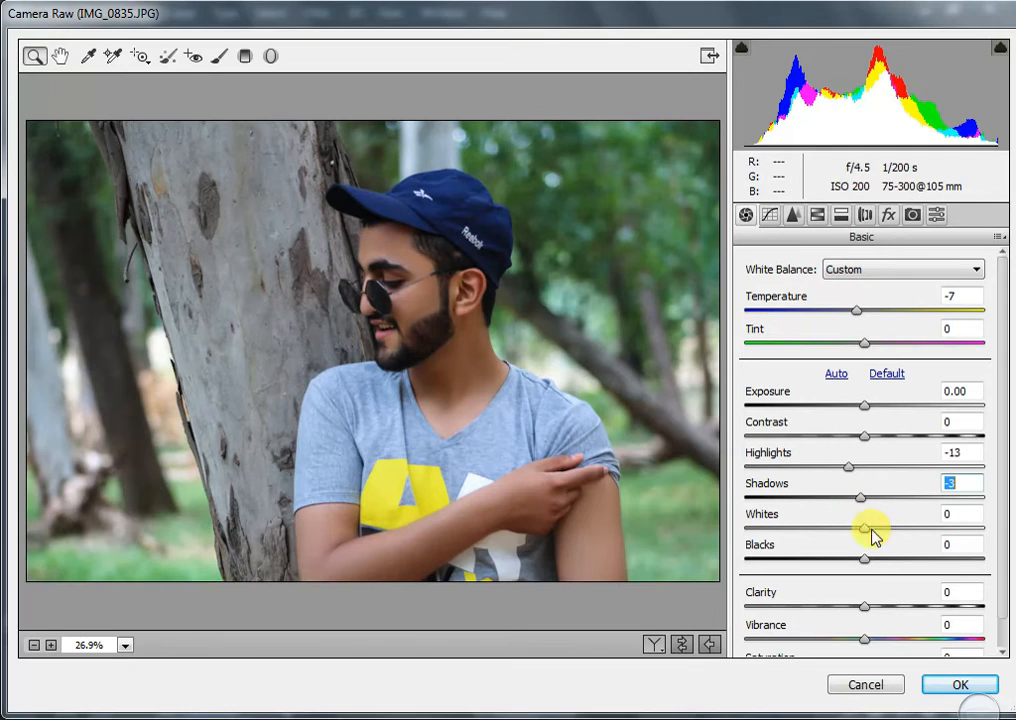
Set the HSL hues to Reds -43, Yellows +6, Greens +16, Aquas +10, Blues +3 and Purples -18
click(819, 216)
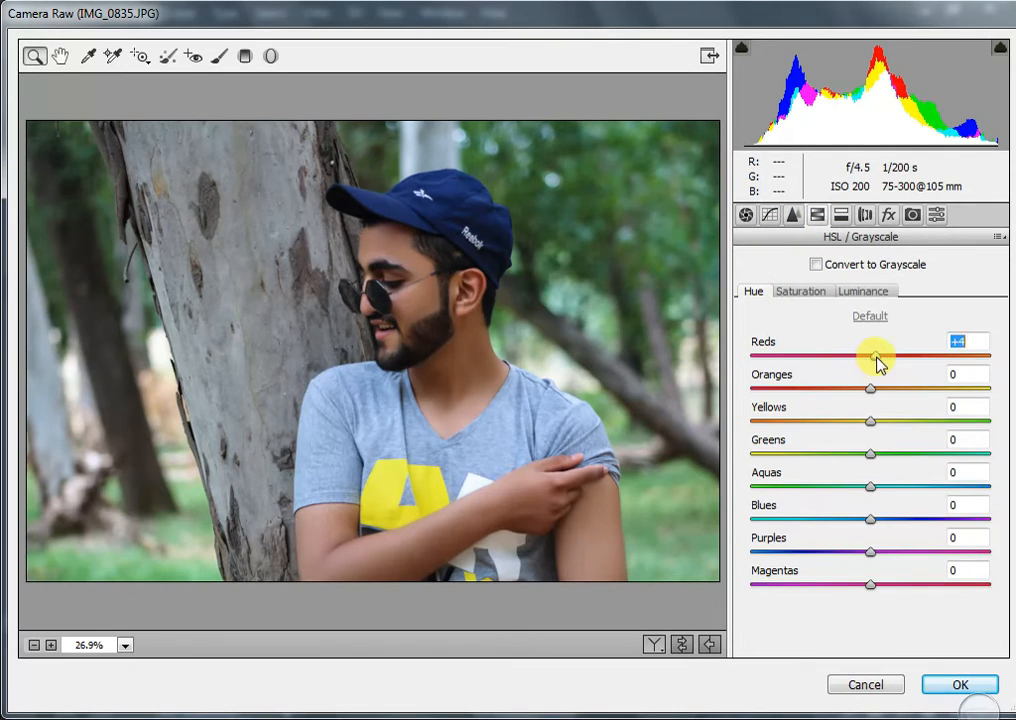
drag(935, 370, 835, 368)
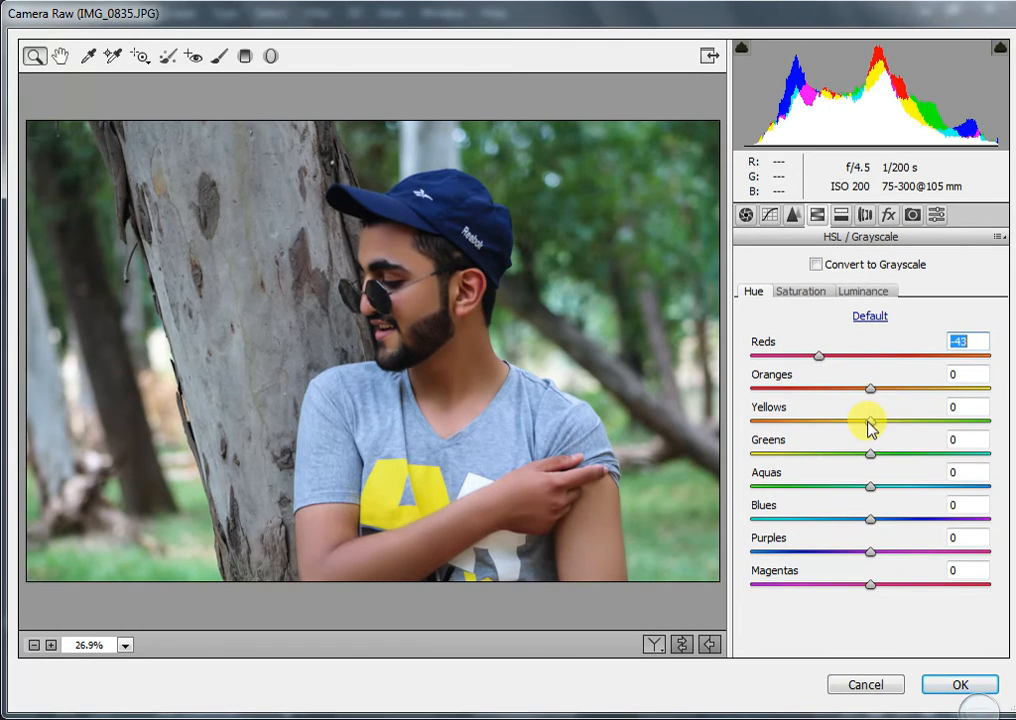
drag(888, 425, 940, 466)
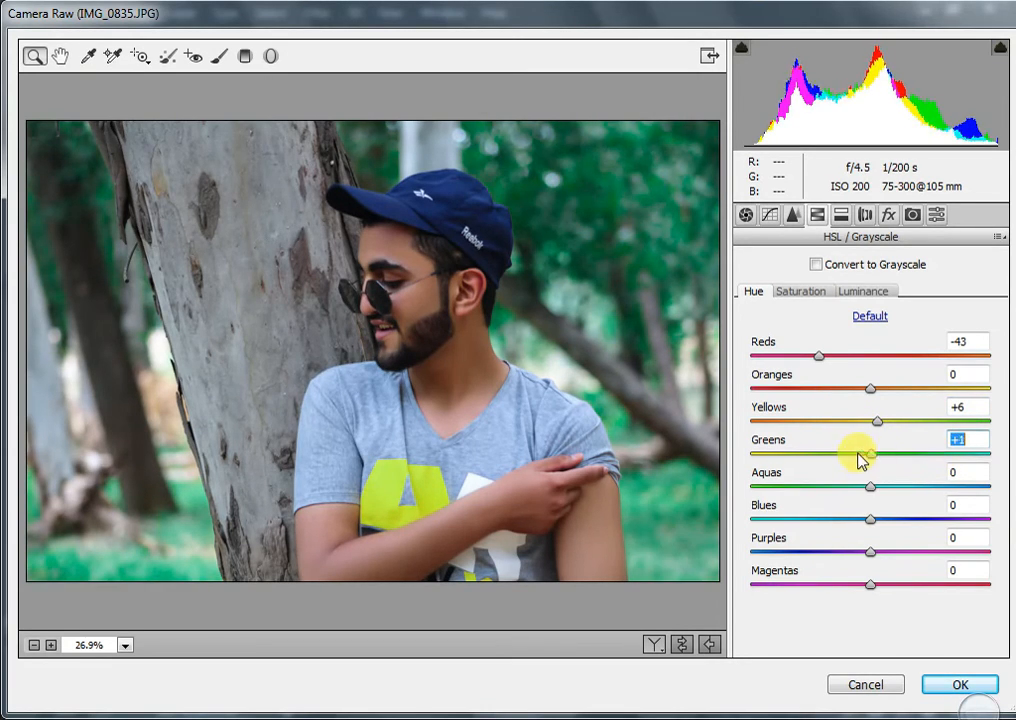
drag(862, 458, 897, 462)
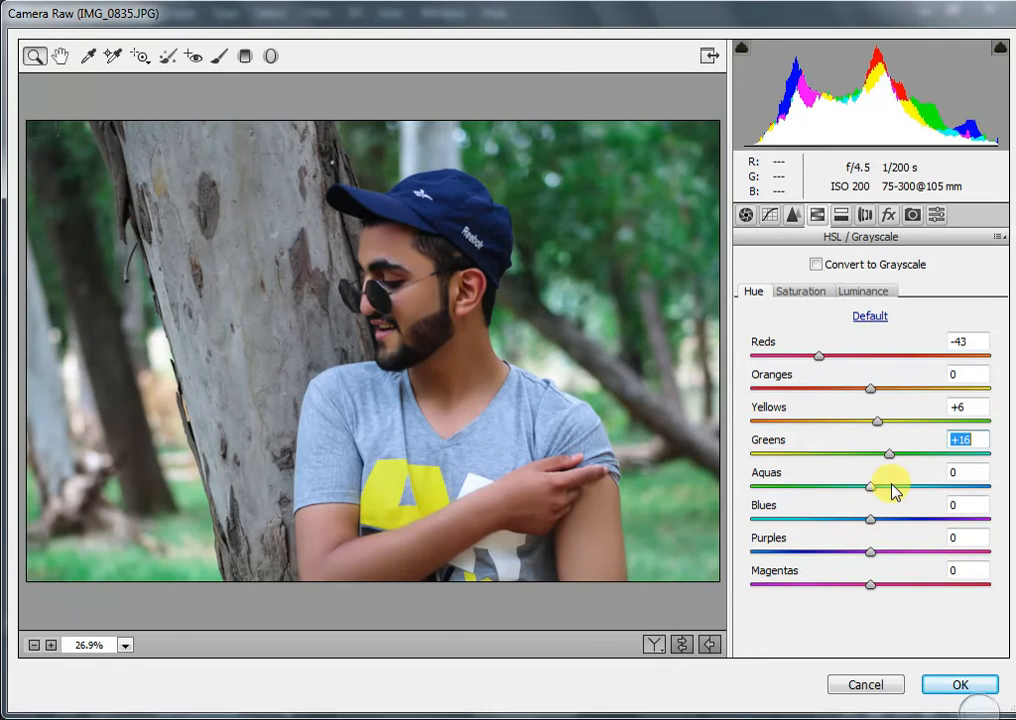
drag(926, 506, 853, 562)
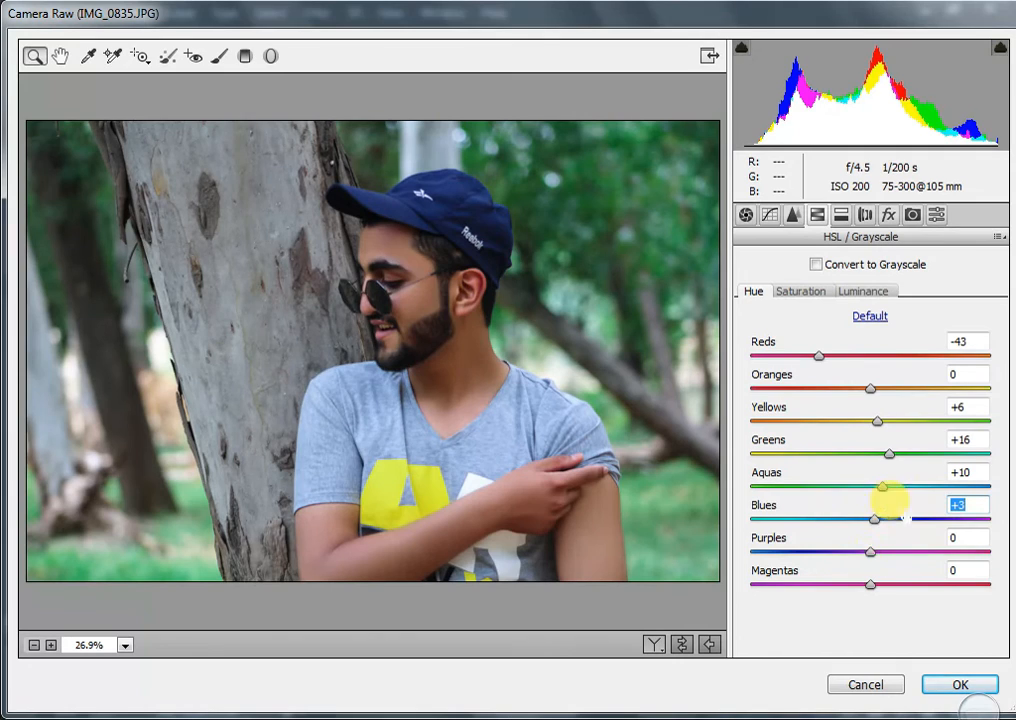
drag(877, 565, 853, 585)
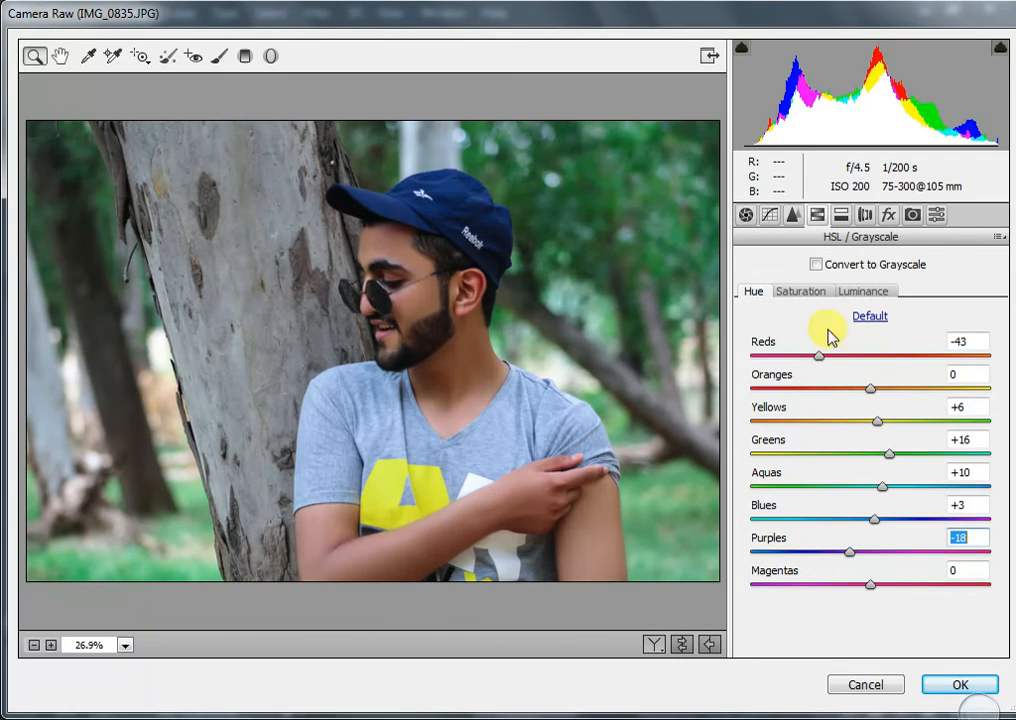
Set the HSL saturation to Reds +37, Yellows +45, Greens +38, Aquas +3 and Blues +74
click(806, 294)
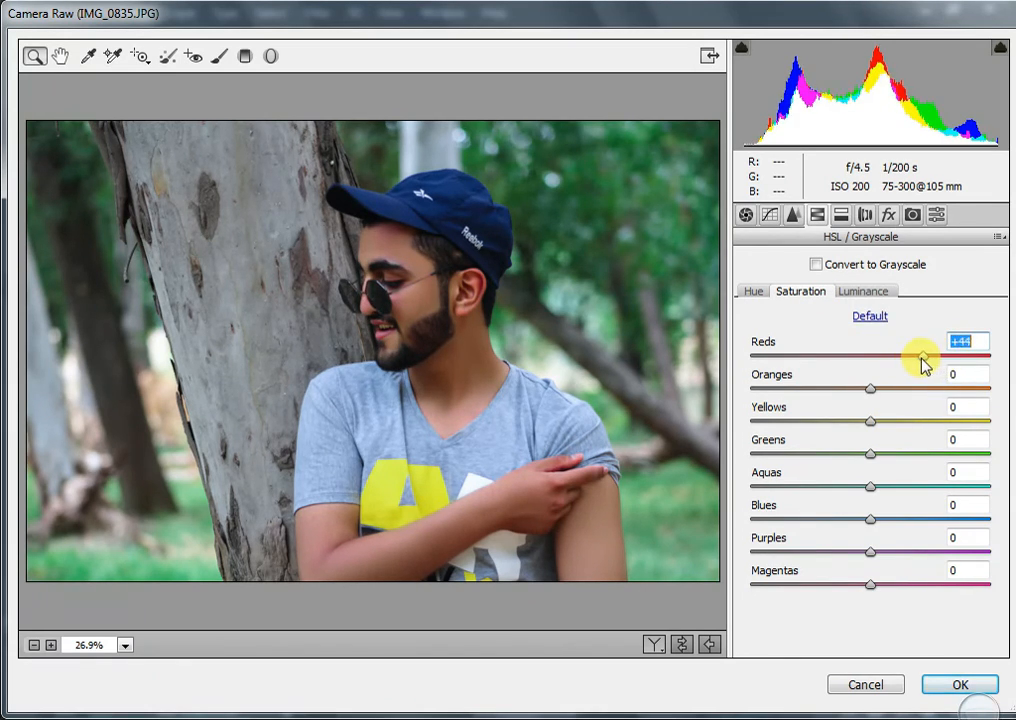
drag(870, 432, 924, 430)
drag(870, 455, 965, 557)
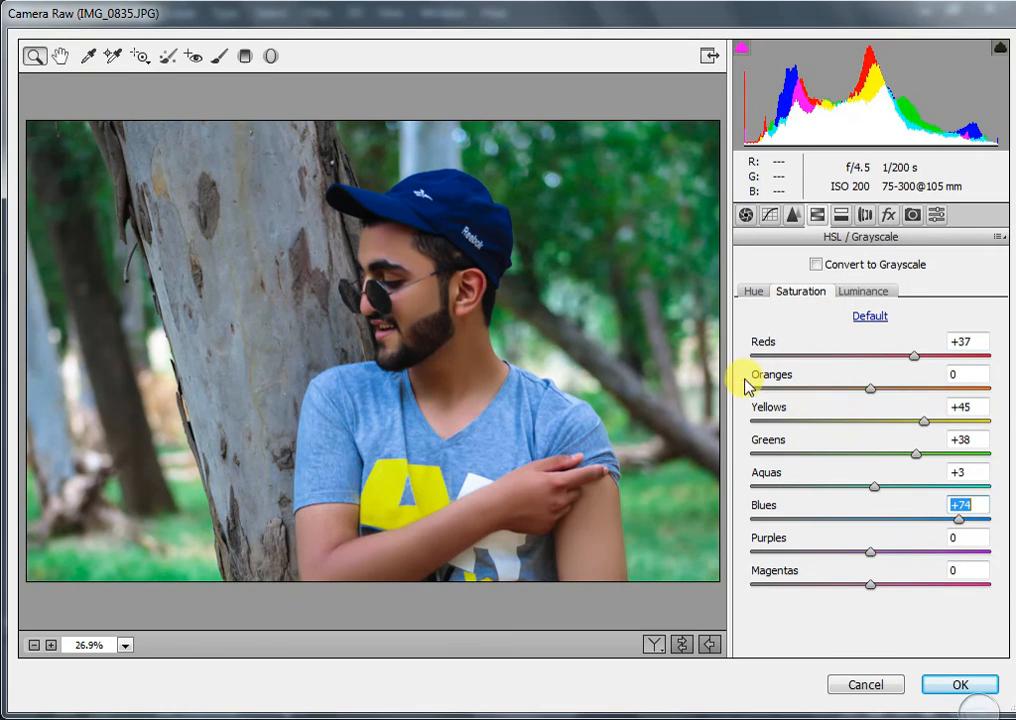
Set the HSL luminance to Reds +39, Oranges +15, Yellows -14 and Greens -15
click(860, 291)
drag(869, 355, 918, 361)
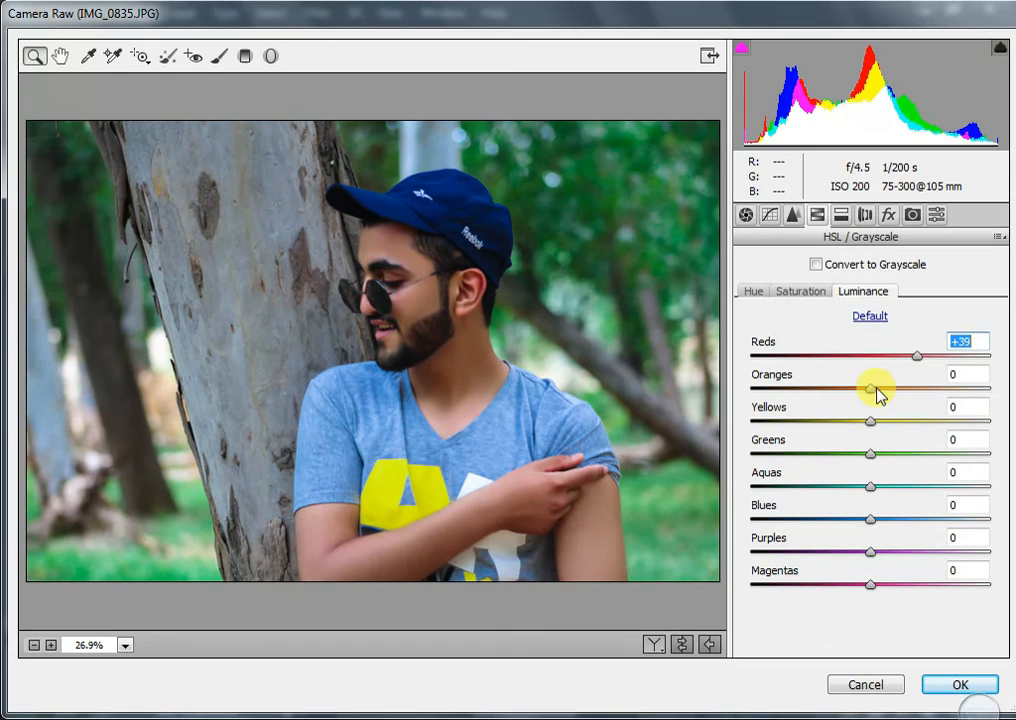
mouse_move(875, 393)
mouse_down()
mouse_move(905, 397)
mouse_move(891, 398)
mouse_up()
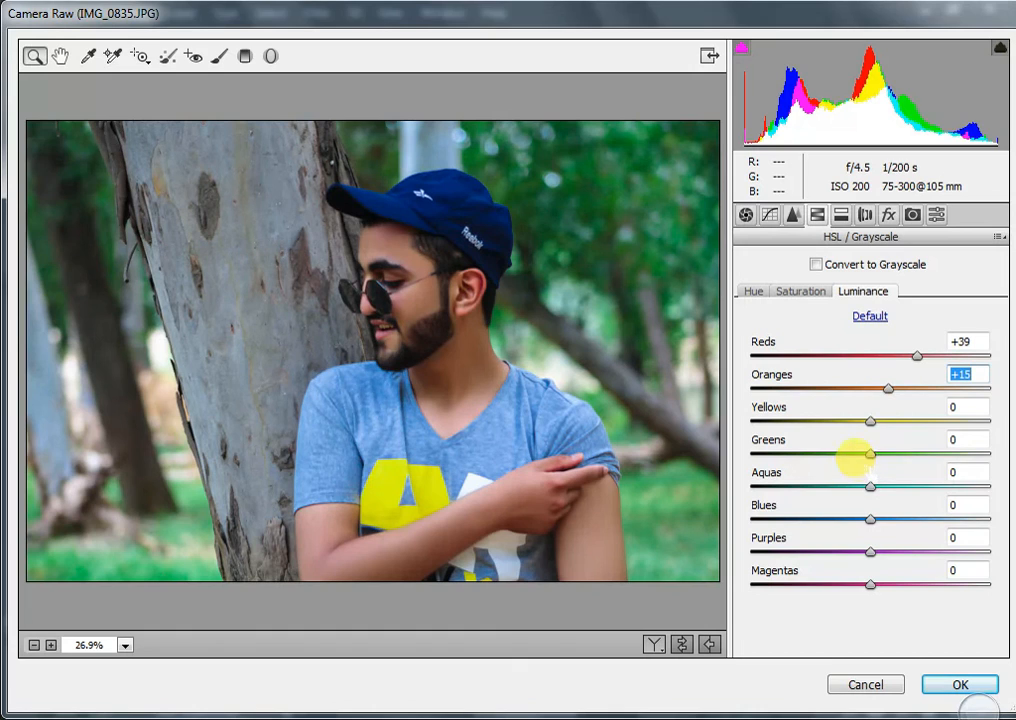
drag(869, 423, 853, 460)
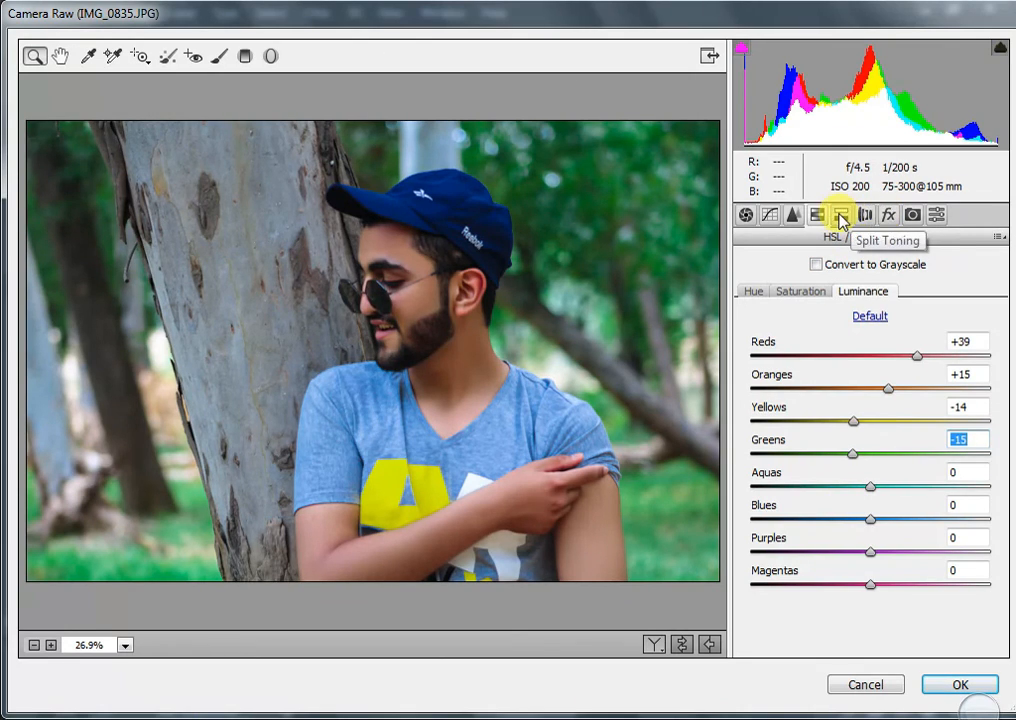
Add a Highlight Priority post-crop vignette with an Amount of -17 and apply the Camera Raw filter
click(886, 215)
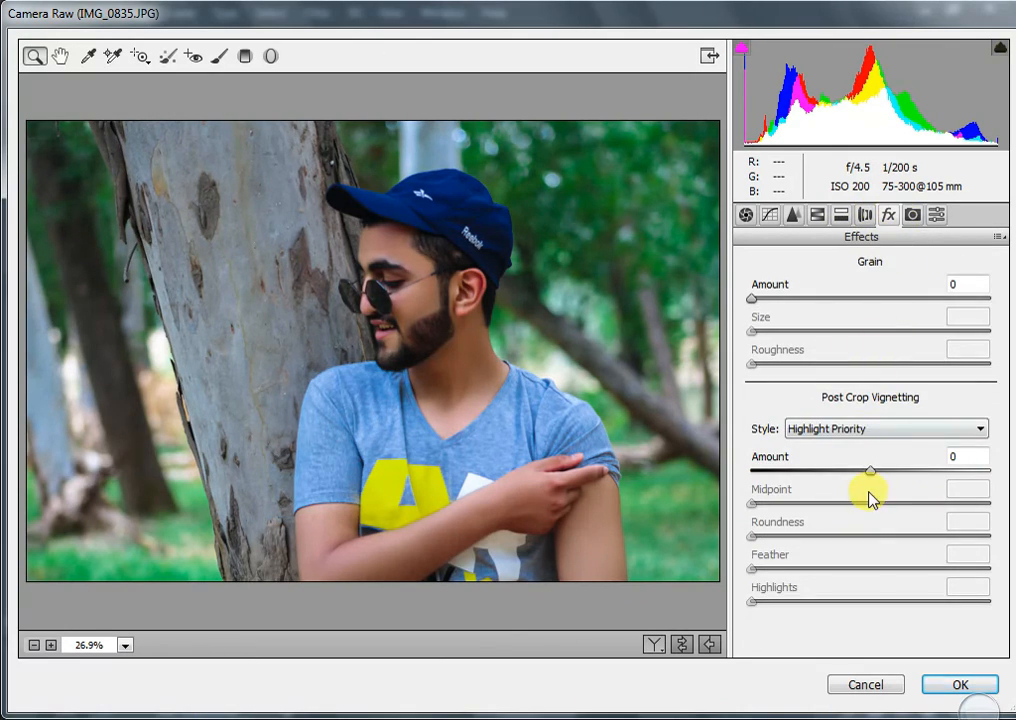
drag(870, 468, 873, 514)
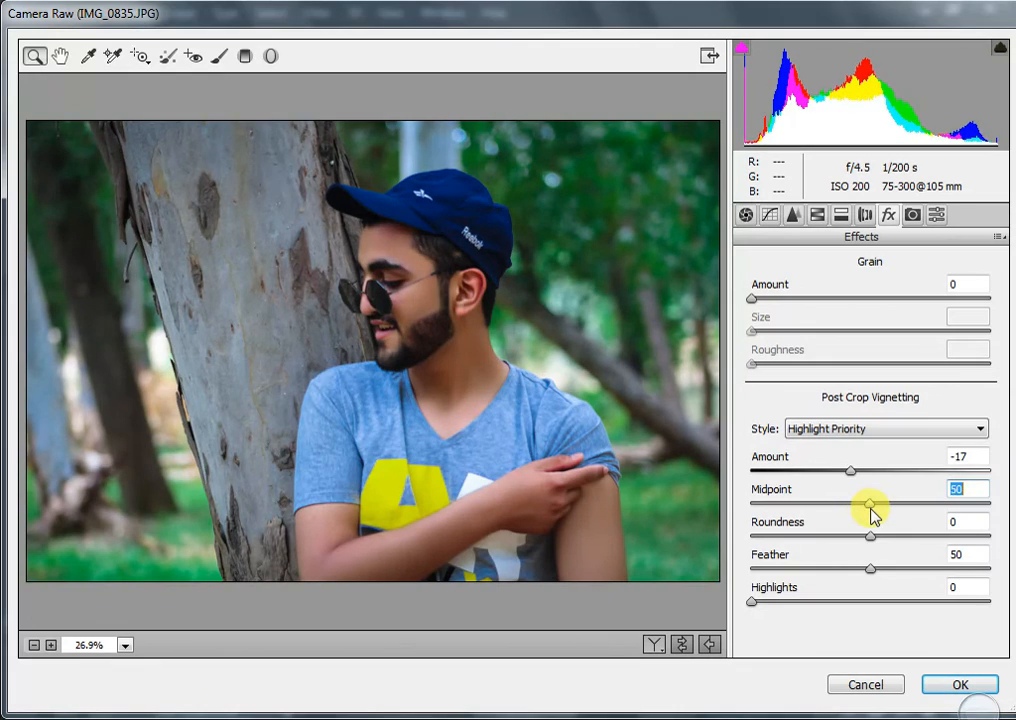
click(940, 686)
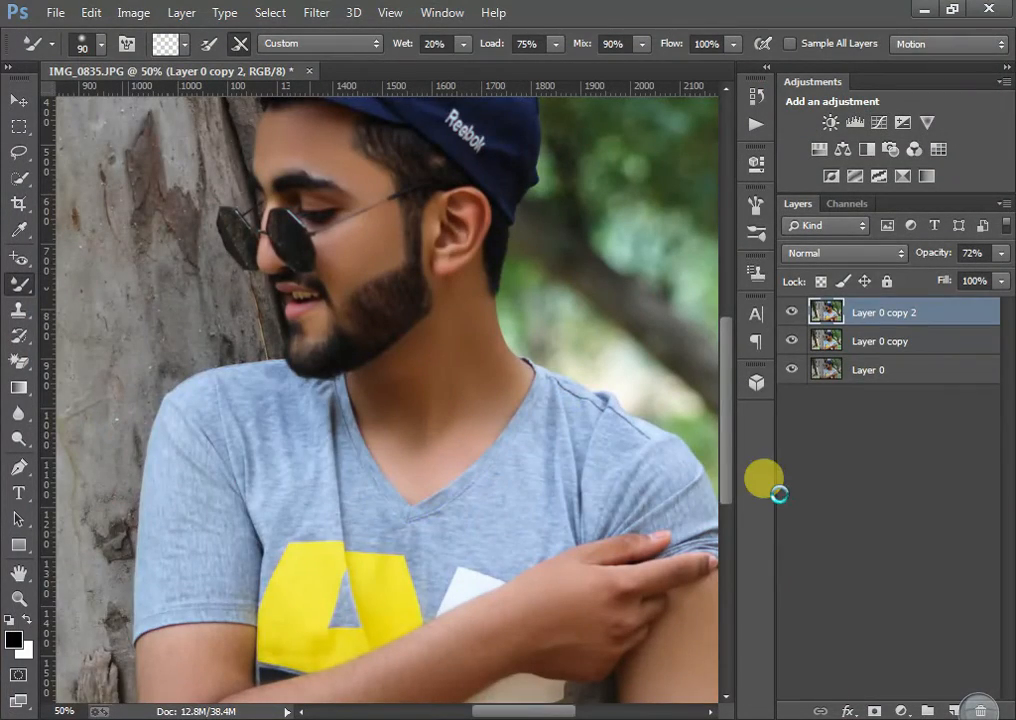
Compare the whole portrait with and without the top layer, Layer 0 copy 2, leaving the layer visible
key(ctrl+minus)
key(ctrl+minus)
key(ctrl+minus)
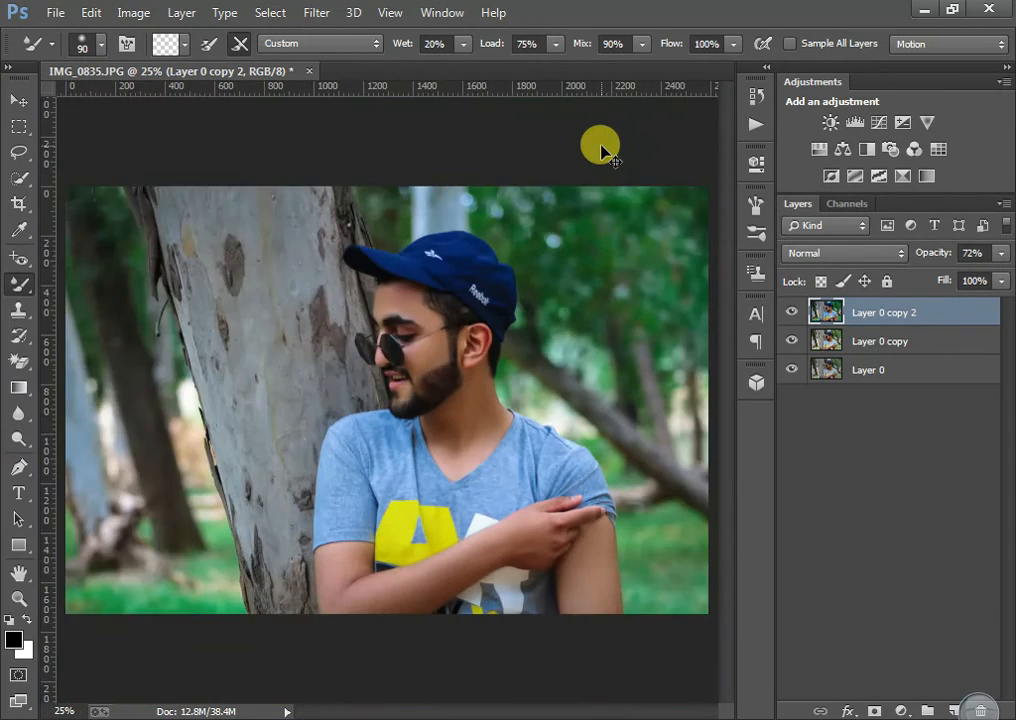
key(ctrl+plus)
click(792, 313)
click(792, 314)
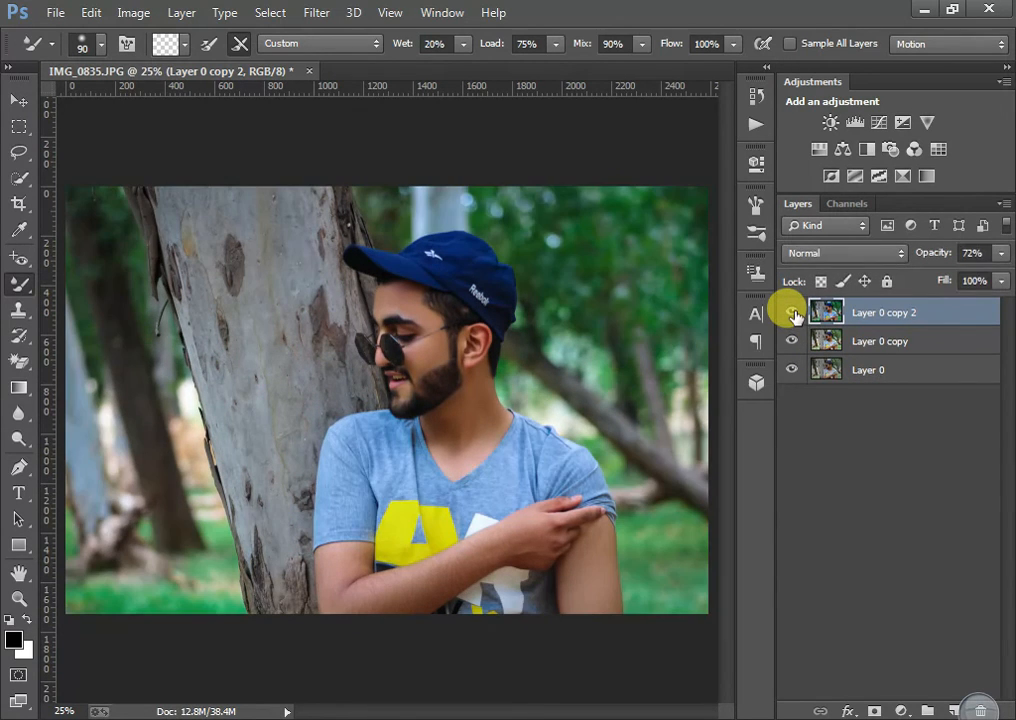
click(792, 314)
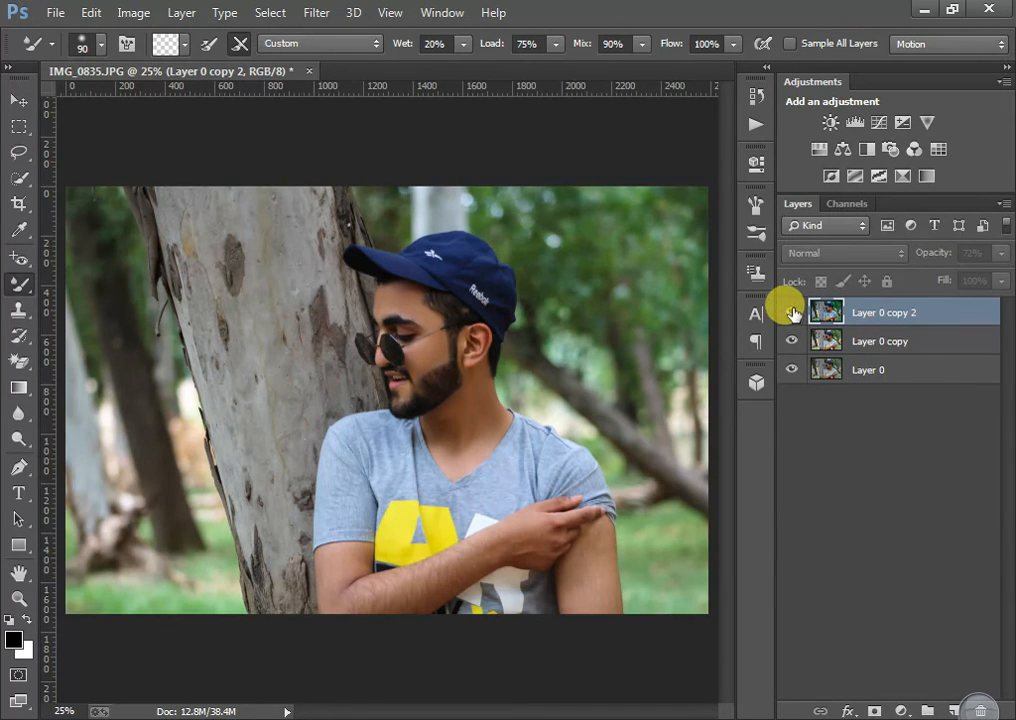
click(792, 313)
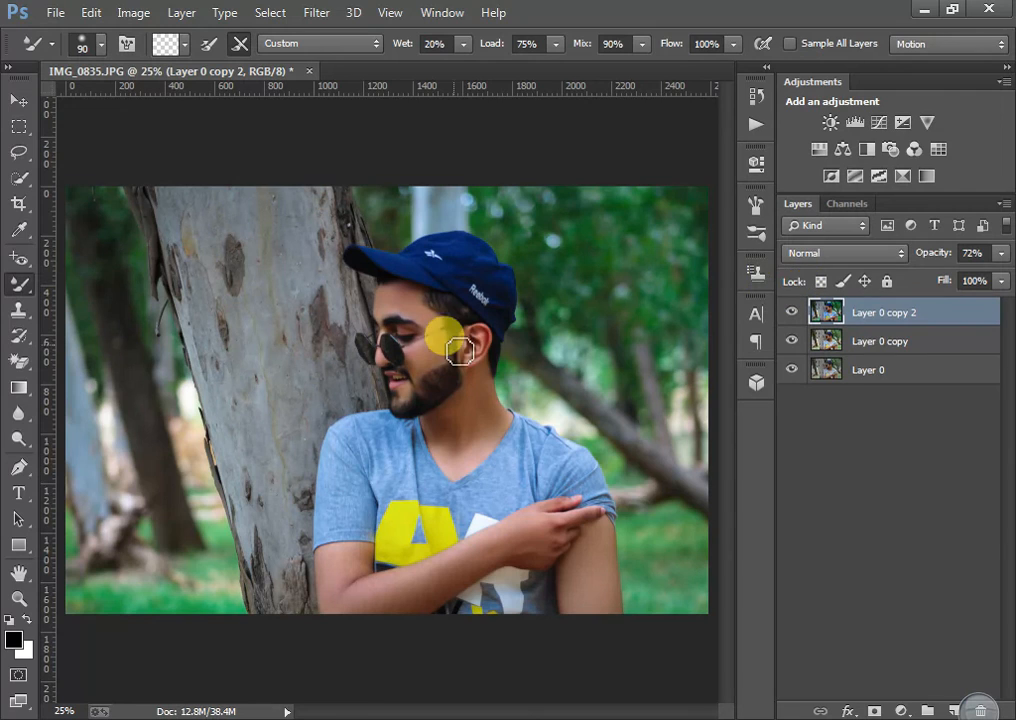